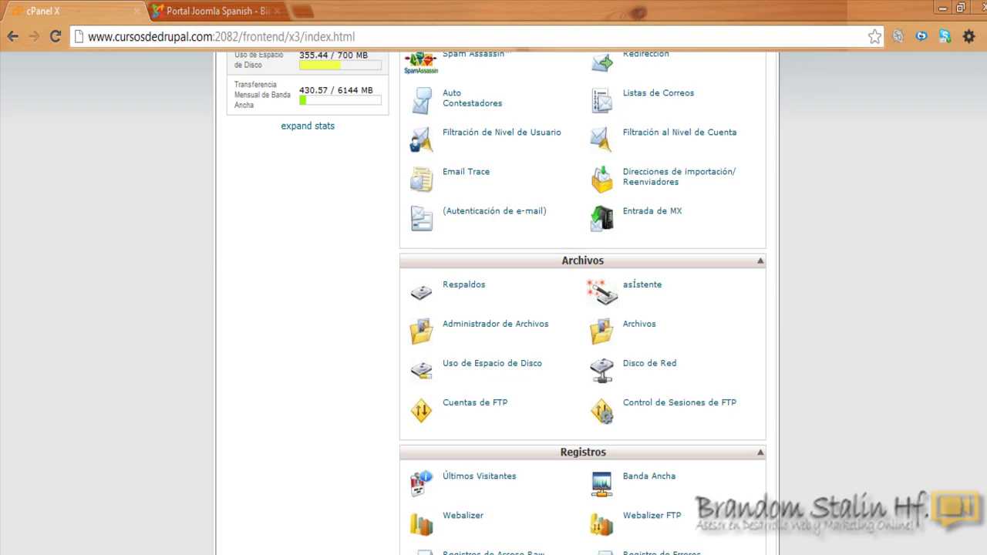
# Step: Open the Administrador de Archivos at the Web Root (public_html/www)
pyautogui.press('Home')
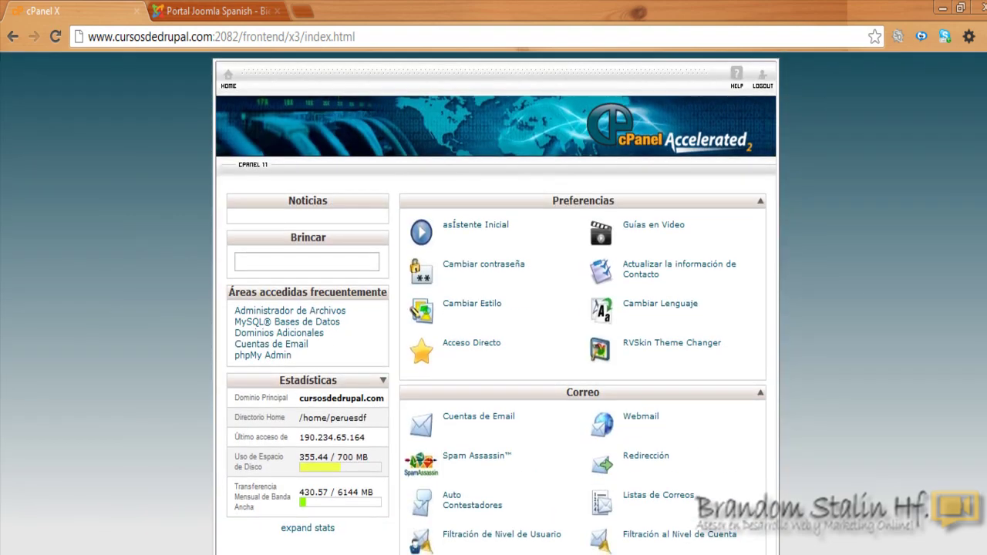
pyautogui.scroll(-3, 493, 308)
pyautogui.scroll(-3, 494, 308)
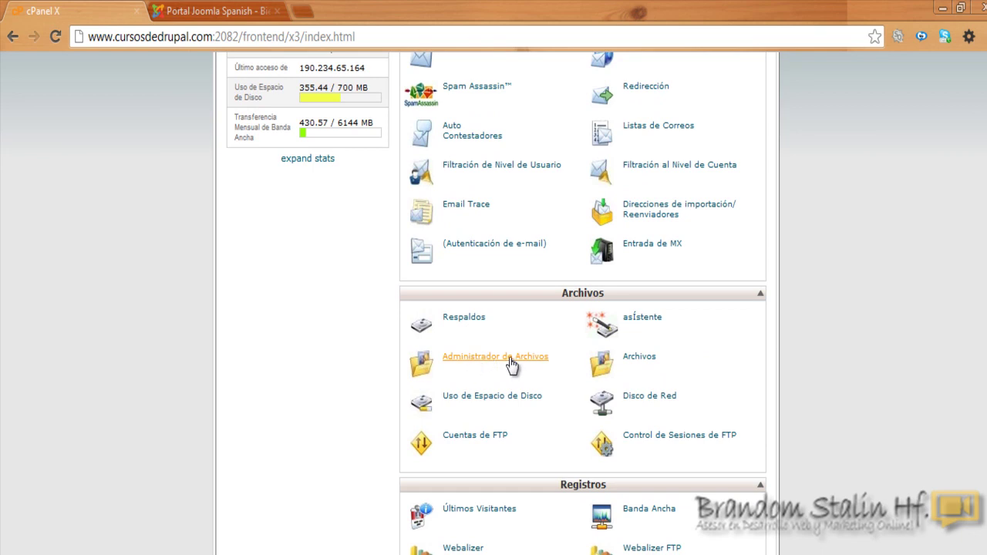
pyautogui.click(511, 360)
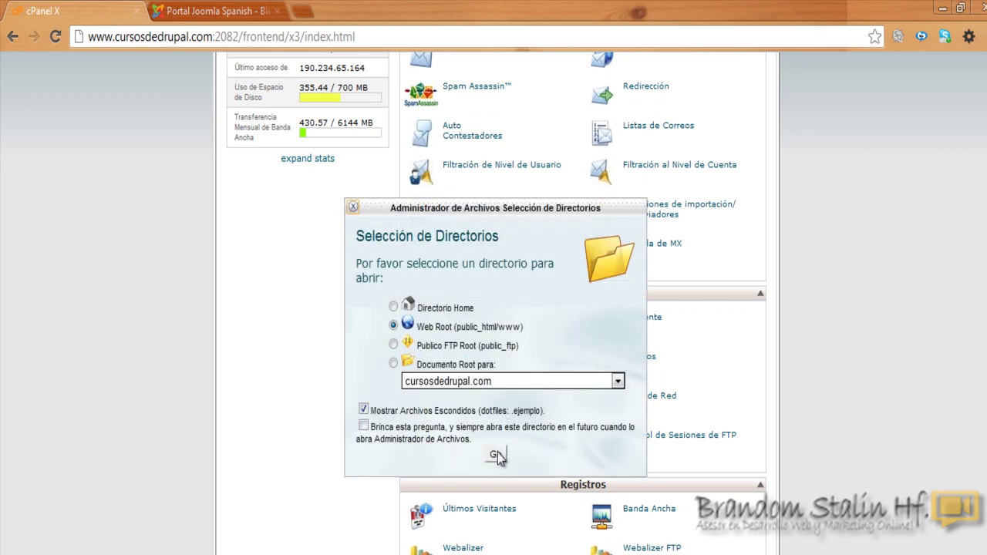
pyautogui.click(496, 455)
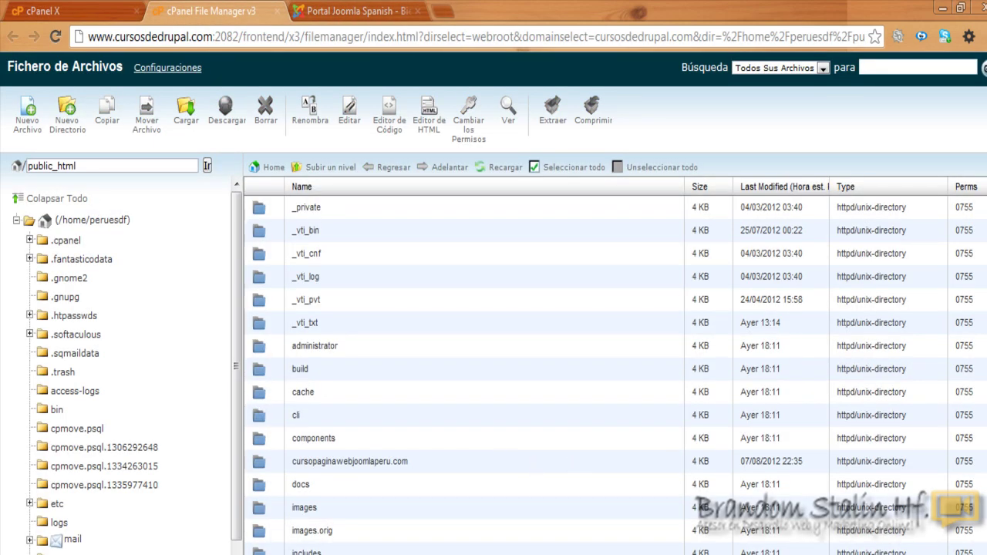
# Step: Browse the public_html folder list, selecting the cache and includes folders
pyautogui.scroll(-1, 281, 366)
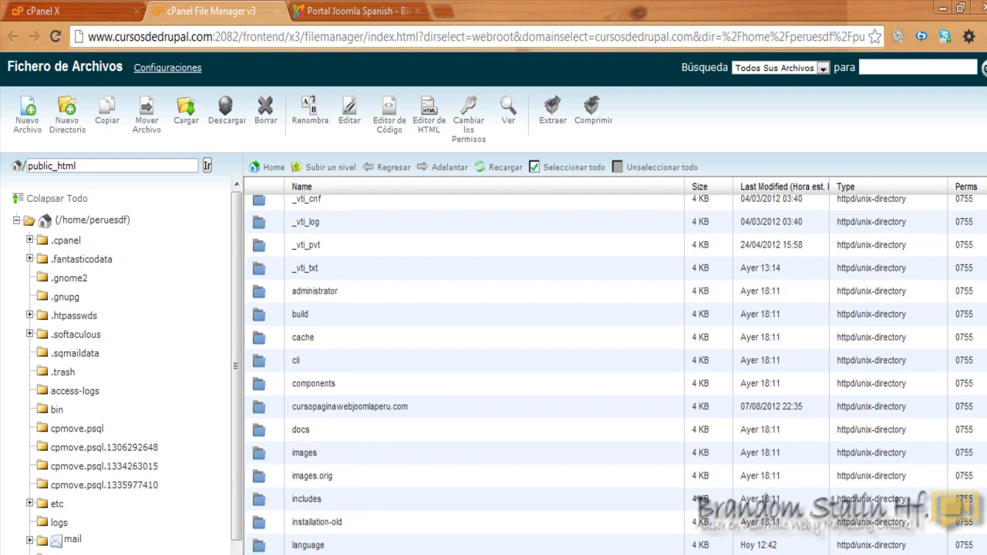
pyautogui.click(301, 340)
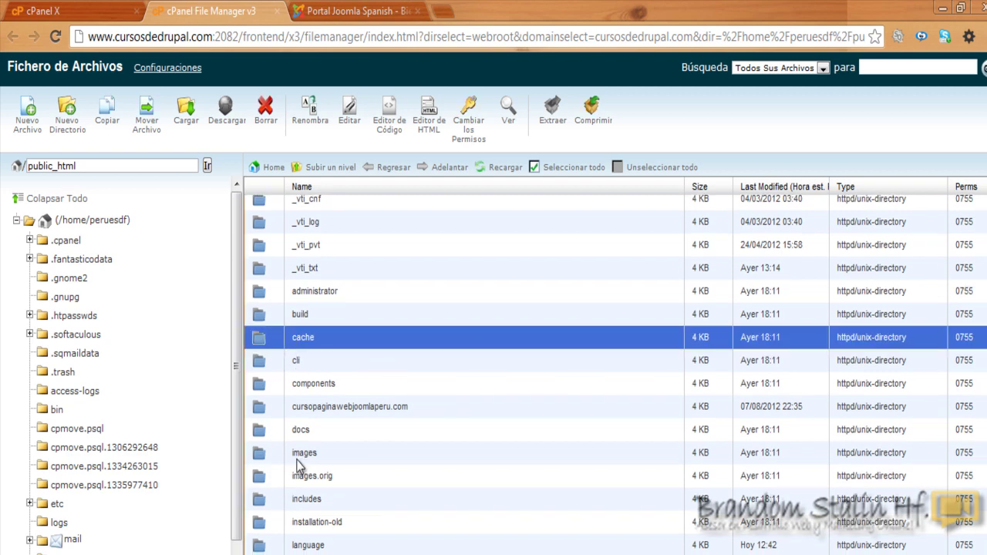
pyautogui.click(303, 502)
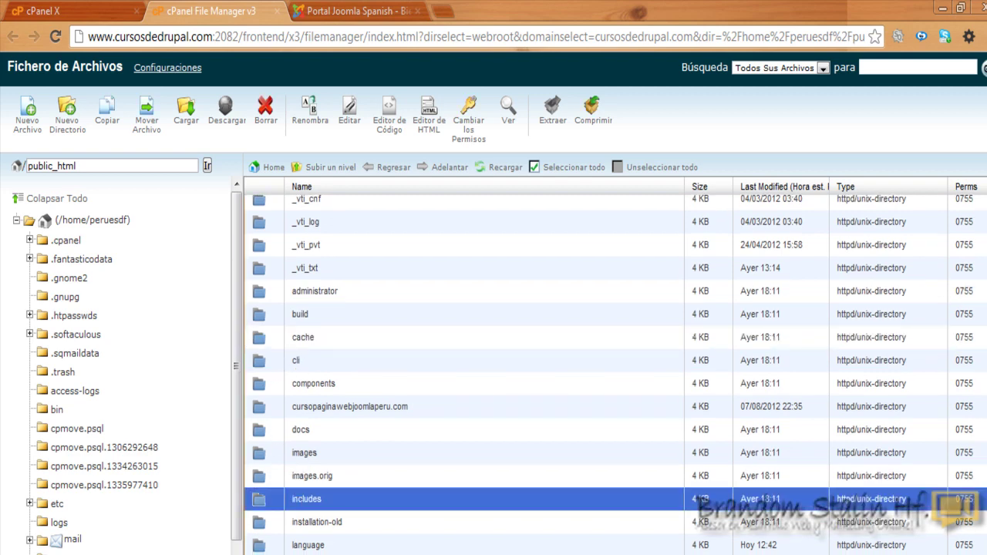
pyautogui.scroll(-3, 463, 375)
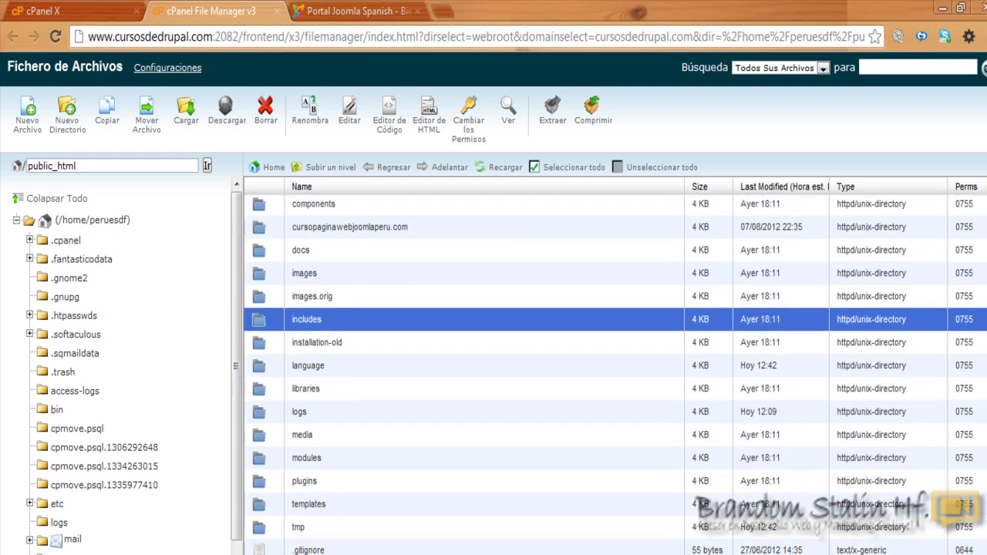
pyautogui.scroll(-2, 660, 456)
pyautogui.scroll(5, 660, 457)
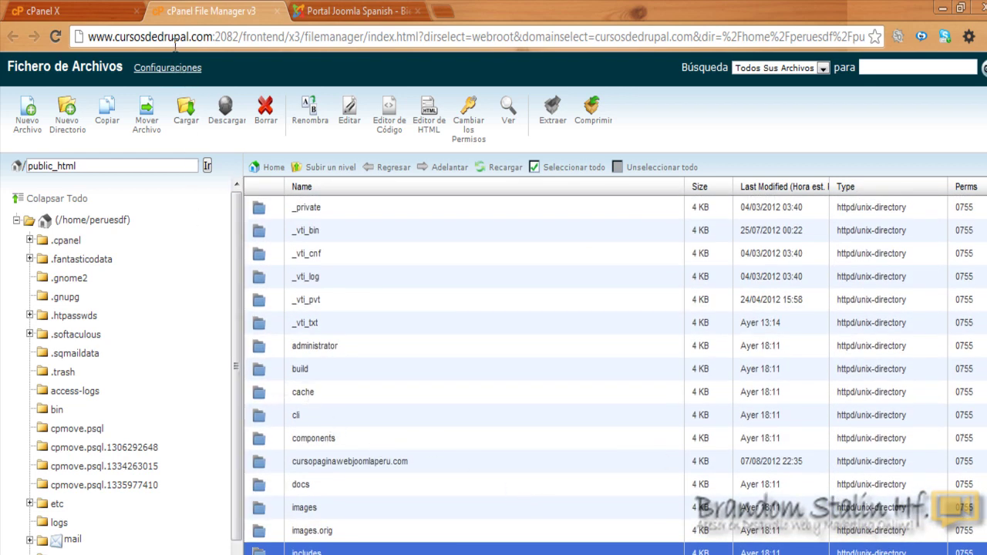
# Step: Copy the site's domain from the address bar and start a new blank tab
pyautogui.moveTo(214, 36); pyautogui.dragTo(87, 36)
pyautogui.rightClick(99, 35)
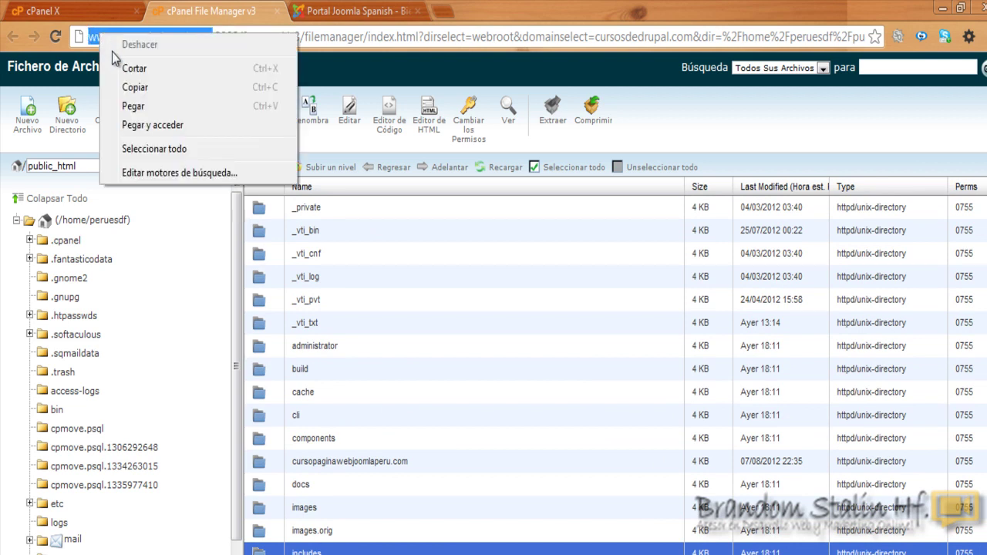
pyautogui.click(148, 87)
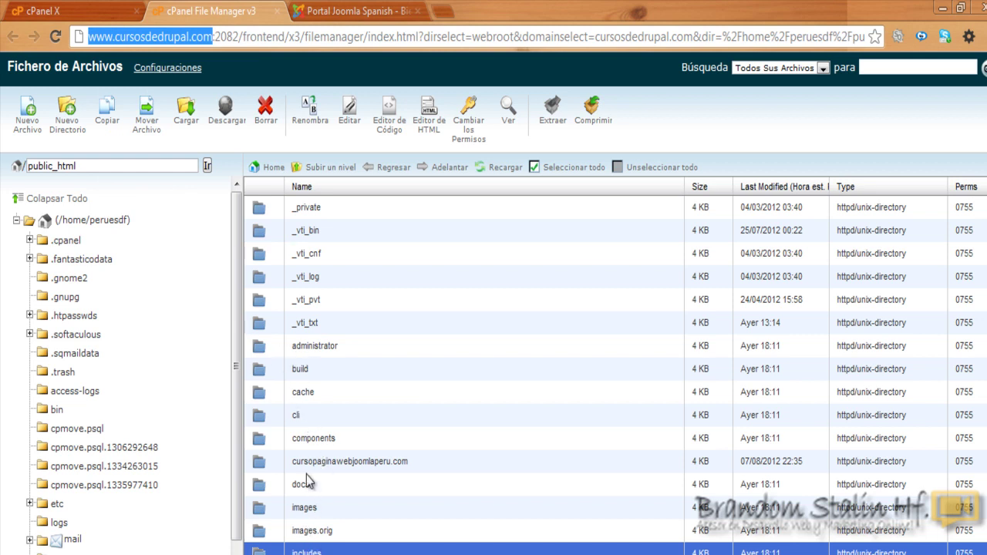
pyautogui.click(442, 10)
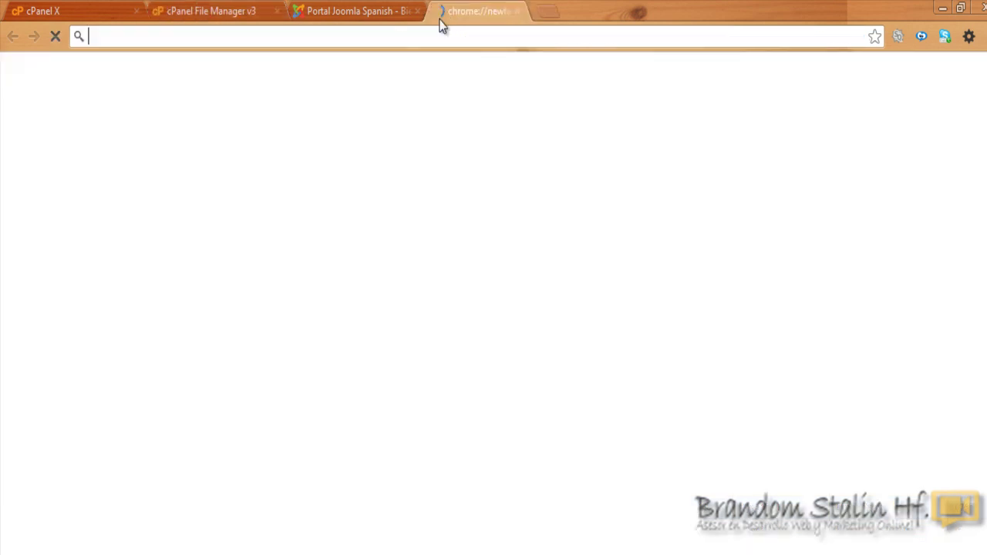
# Step: Paste the copied domain to load the main site's front page, then return to File Manager
pyautogui.rightClick(422, 35)
pyautogui.click(466, 105)
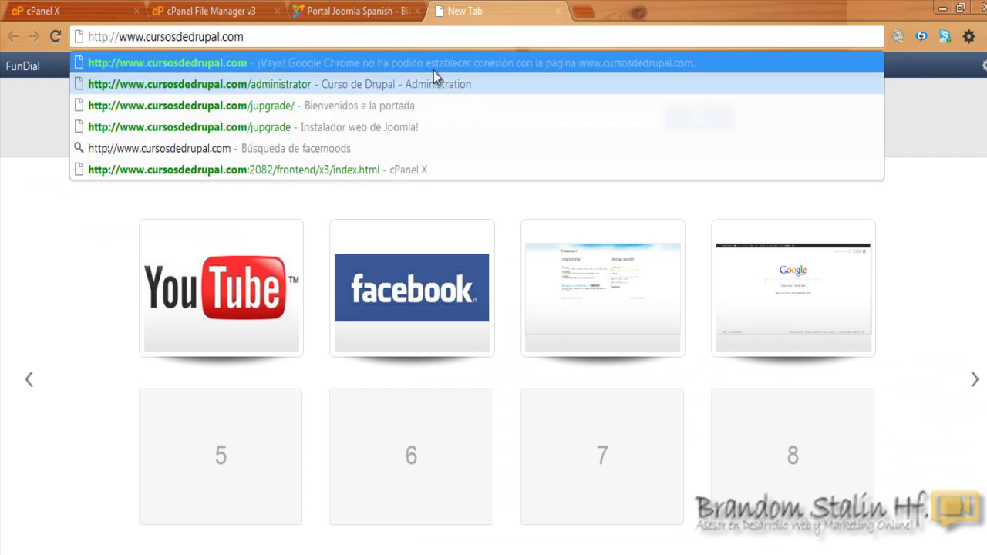
pyautogui.press('Return')
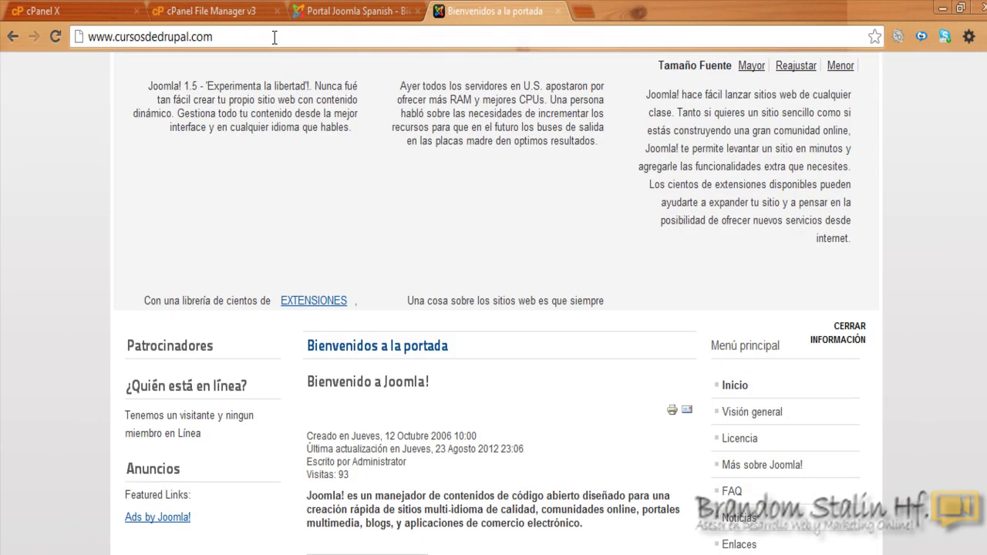
pyautogui.scroll(-2, 974, 197)
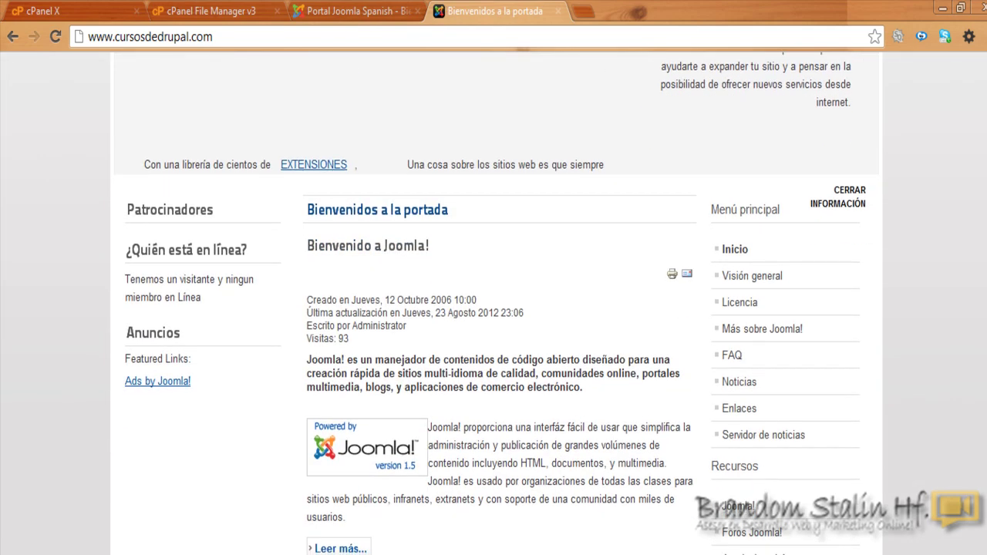
pyautogui.scroll(-3, 494, 308)
pyautogui.scroll(5, 494, 308)
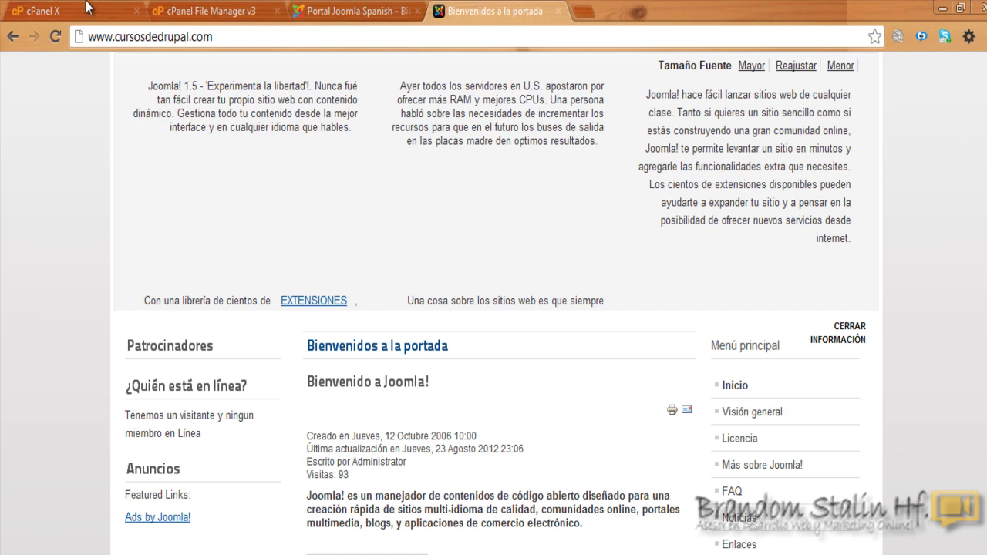
pyautogui.click(176, 9)
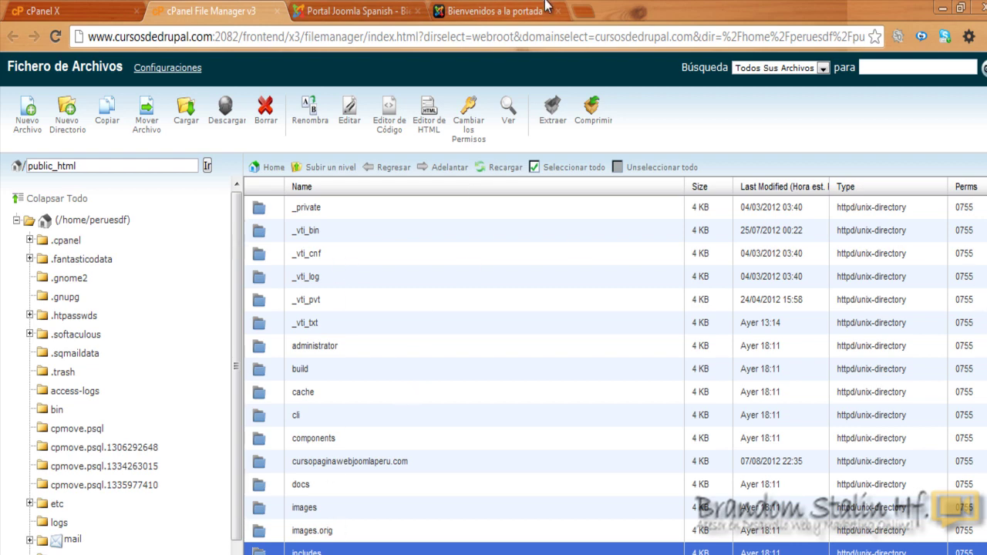
# Step: Look inside the cursopaginawebjoomlaperu.com folder, go back to public_html, then show the front page tab
pyautogui.click(521, 8)
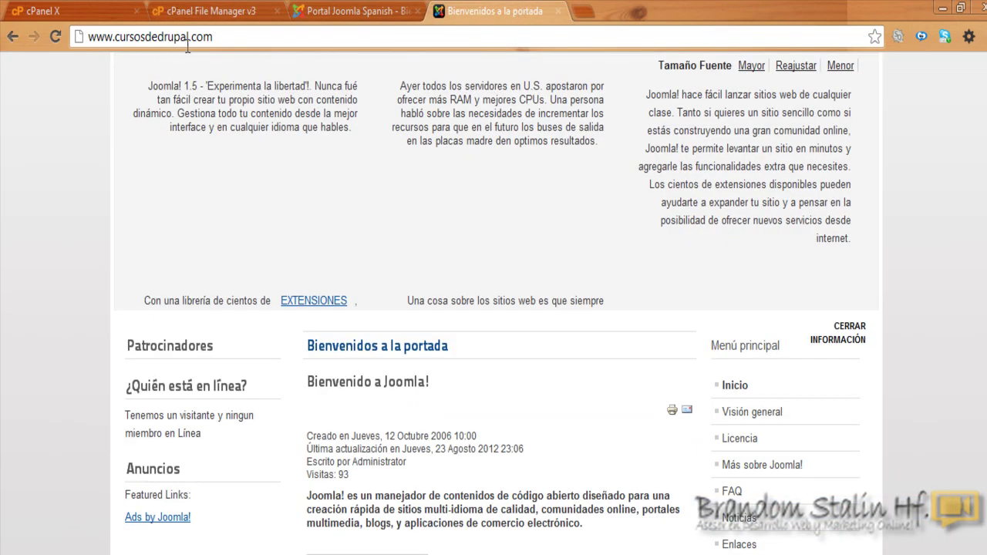
pyautogui.click(69, 3)
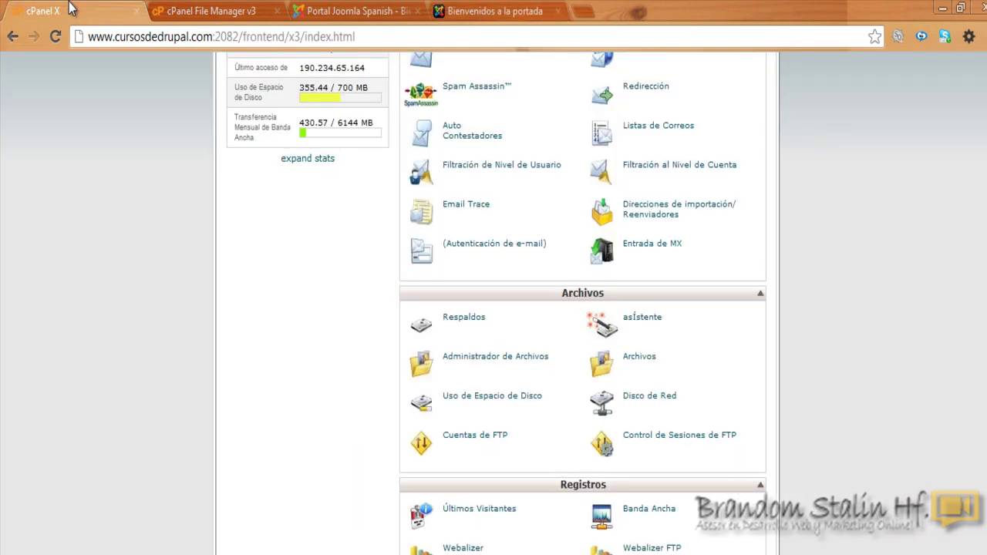
pyautogui.click(231, 9)
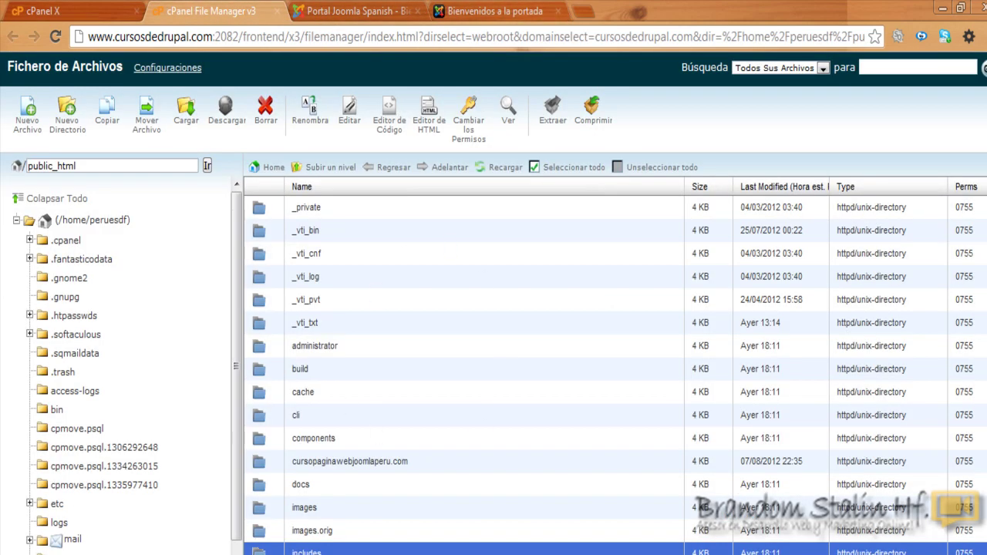
pyautogui.scroll(-1, 616, 371)
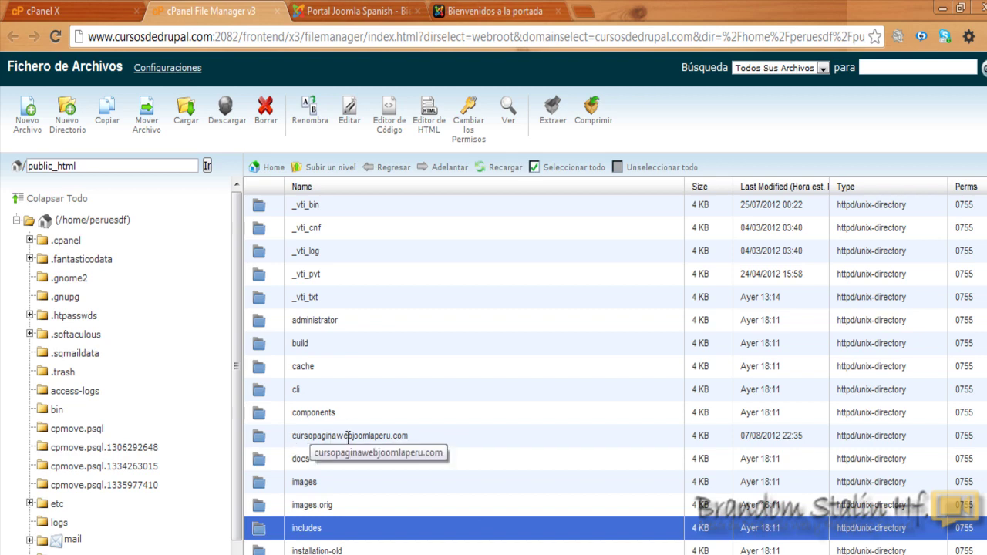
pyautogui.doubleClick(266, 438)
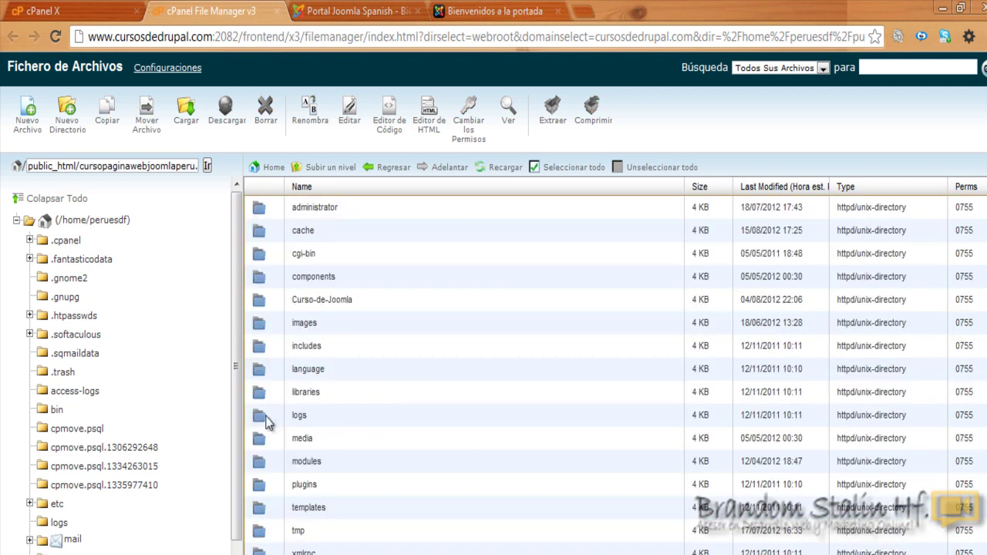
pyautogui.click(387, 170)
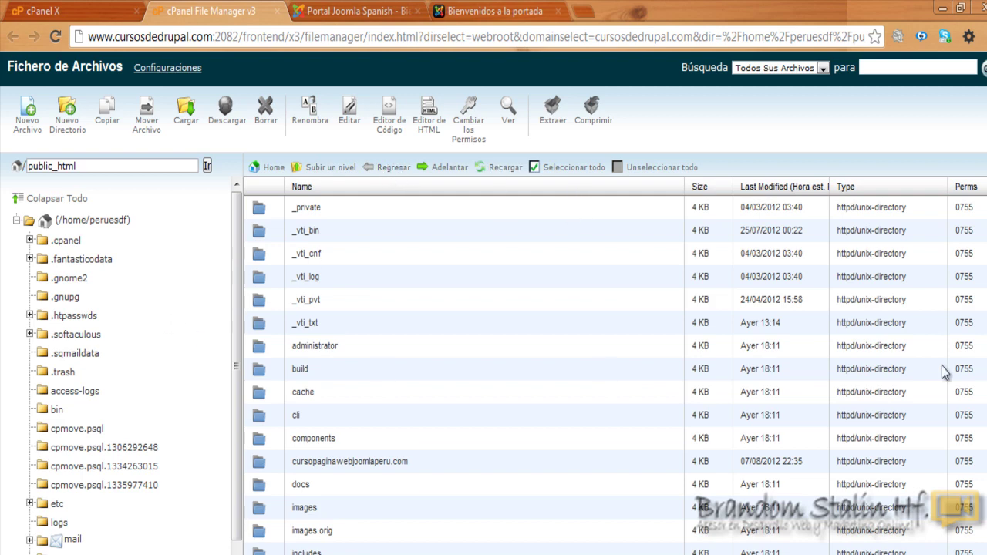
pyautogui.click(496, 10)
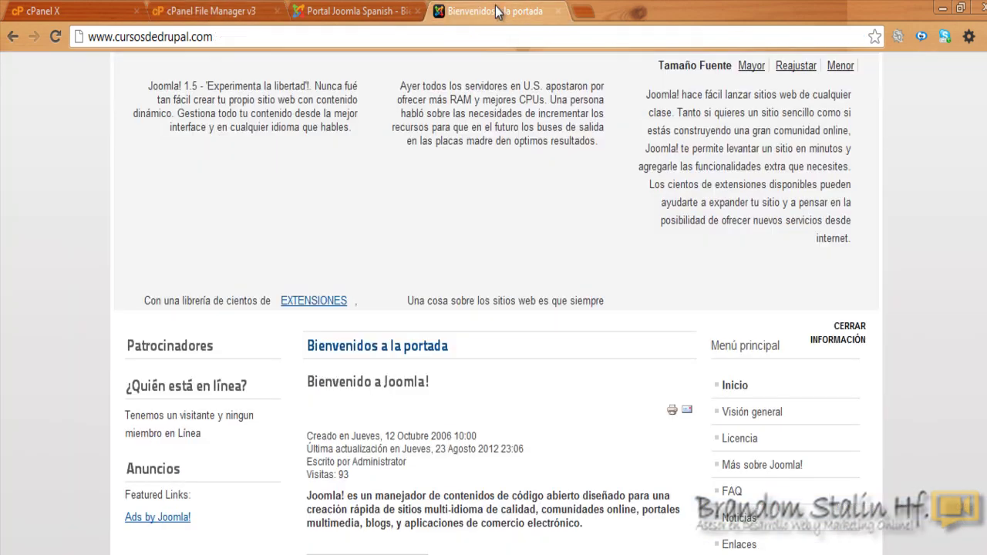
# Step: Append '/web1' to the site address without loading it, then return to the cPanel home page
pyautogui.doubleClick(222, 36)
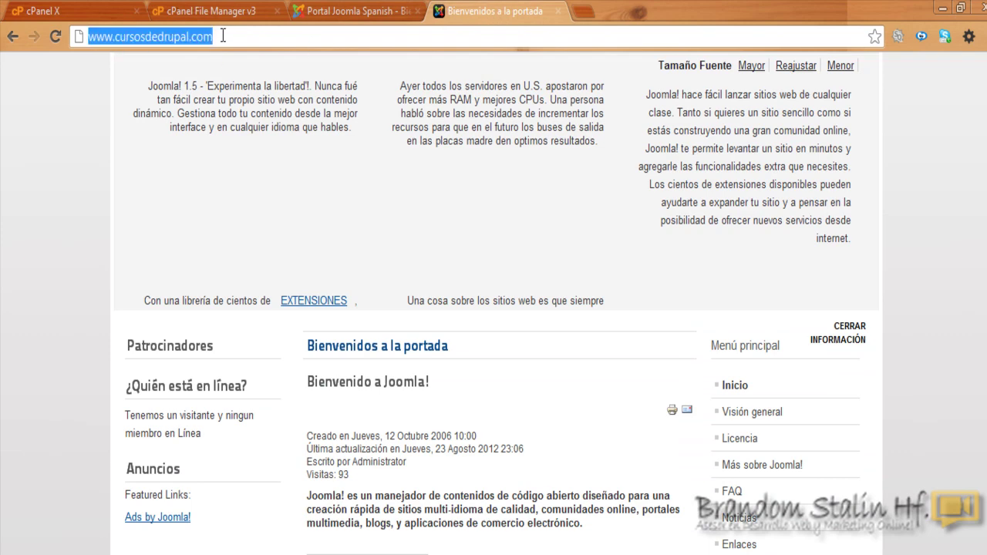
pyautogui.moveTo(206, 36); pyautogui.dragTo(230, 61)
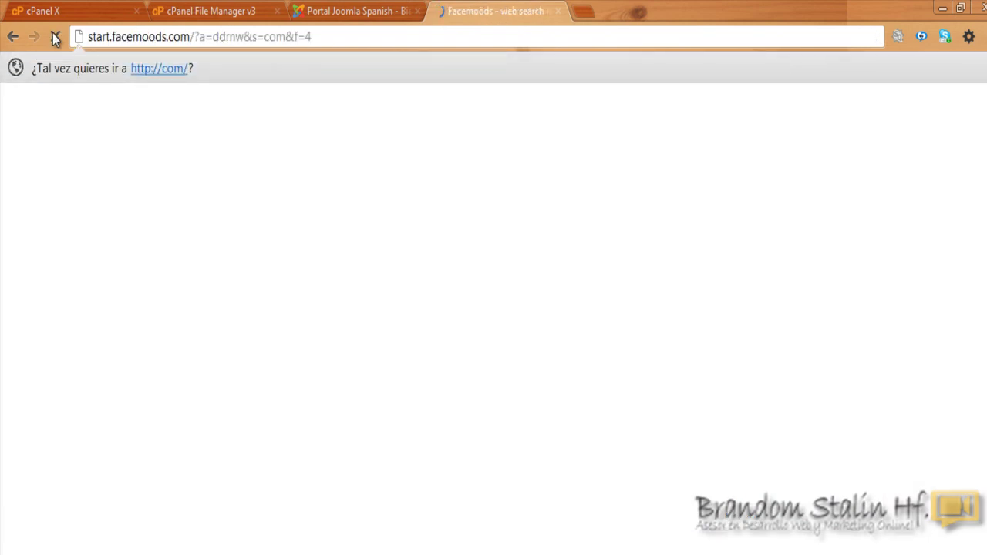
pyautogui.click(11, 37)
pyautogui.click(229, 36)
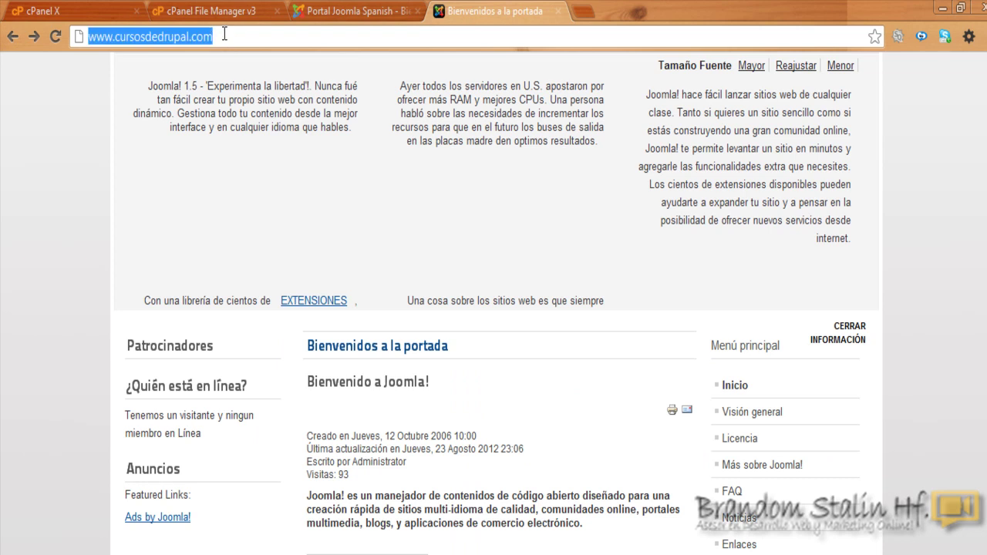
pyautogui.click(224, 36)
pyautogui.write('/')
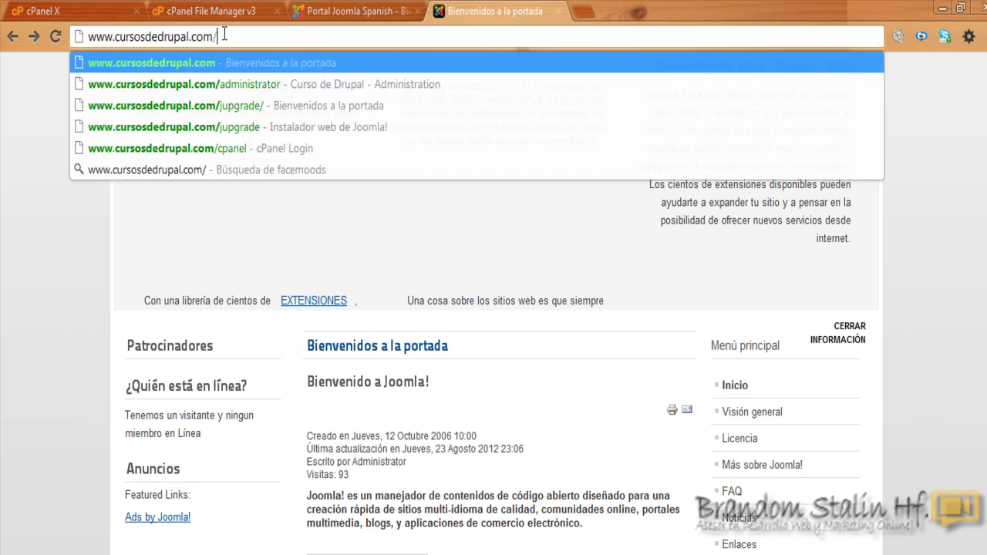
pyautogui.write('web')
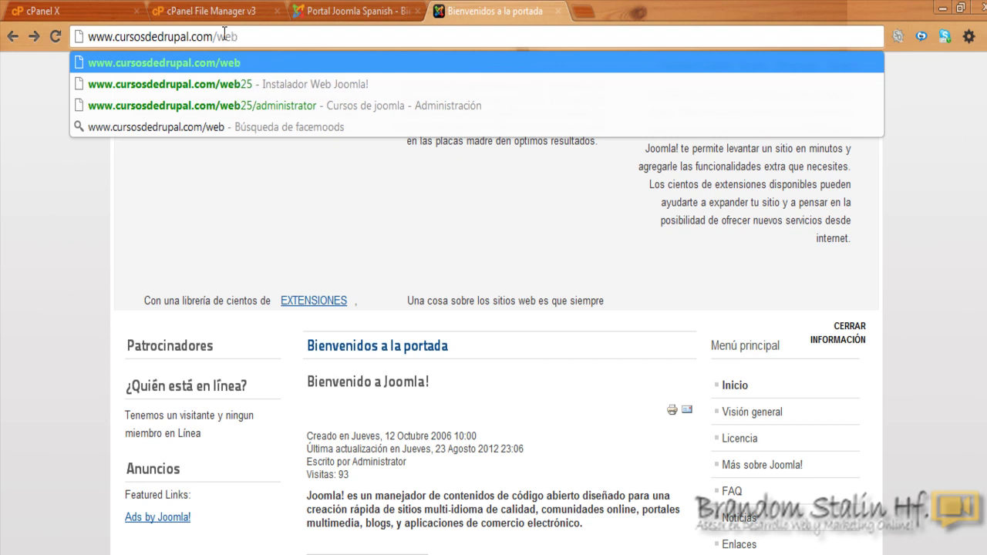
pyautogui.write('1')
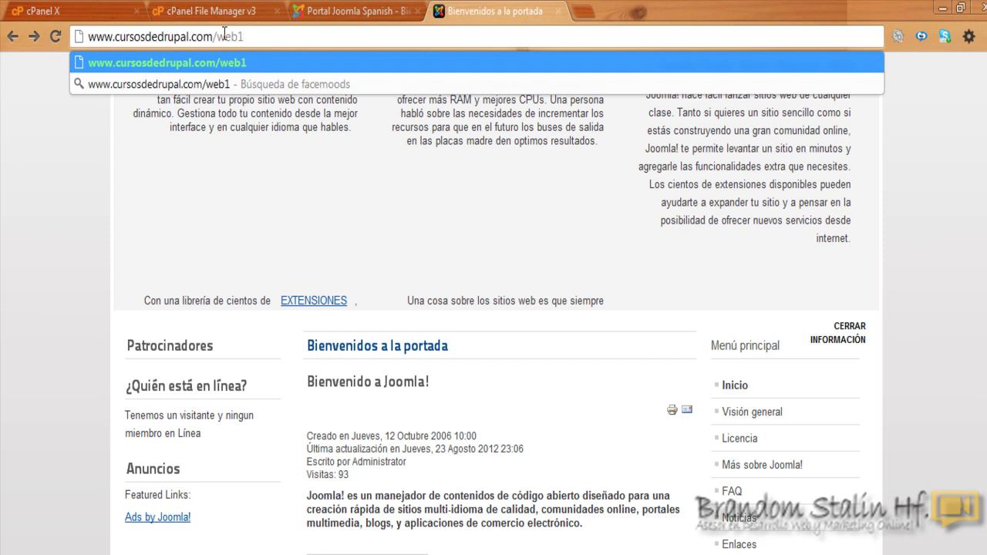
pyautogui.press('BackSpace')
pyautogui.press('BackSpace')
pyautogui.press('BackSpace')
pyautogui.press('BackSpace')
pyautogui.press('BackSpace')
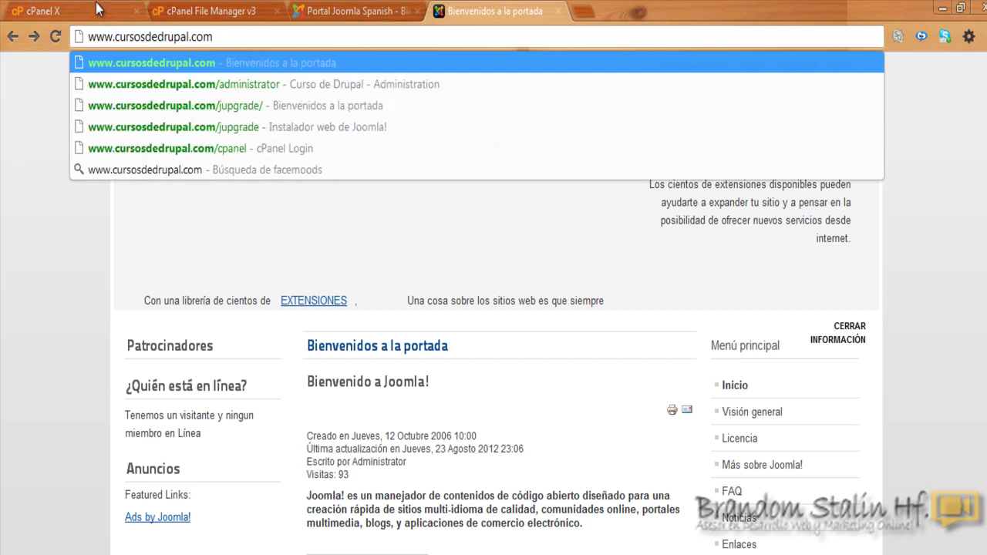
pyautogui.click(98, 8)
pyautogui.scroll(3, 588, 104)
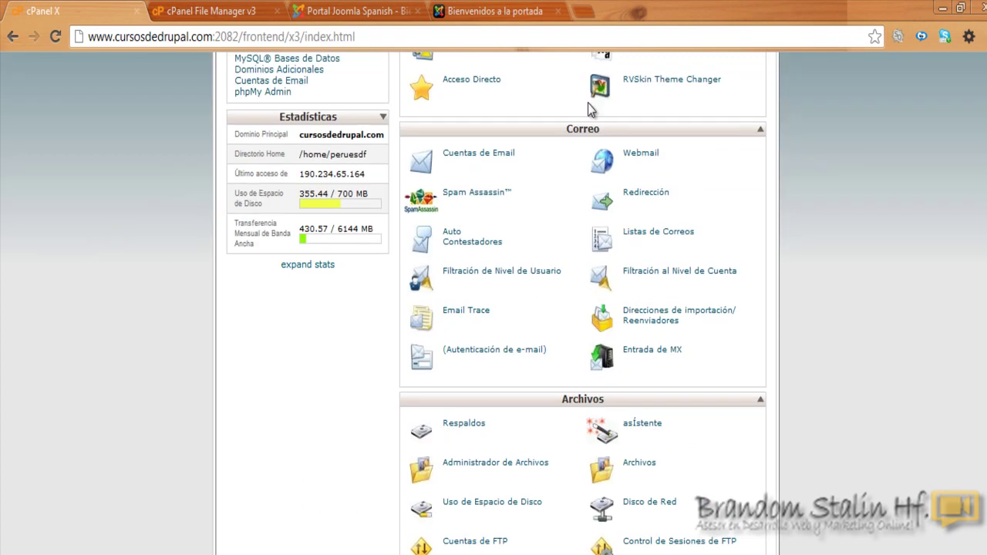
# Step: Create a new folder named web1 inside public_html
pyautogui.click(208, 11)
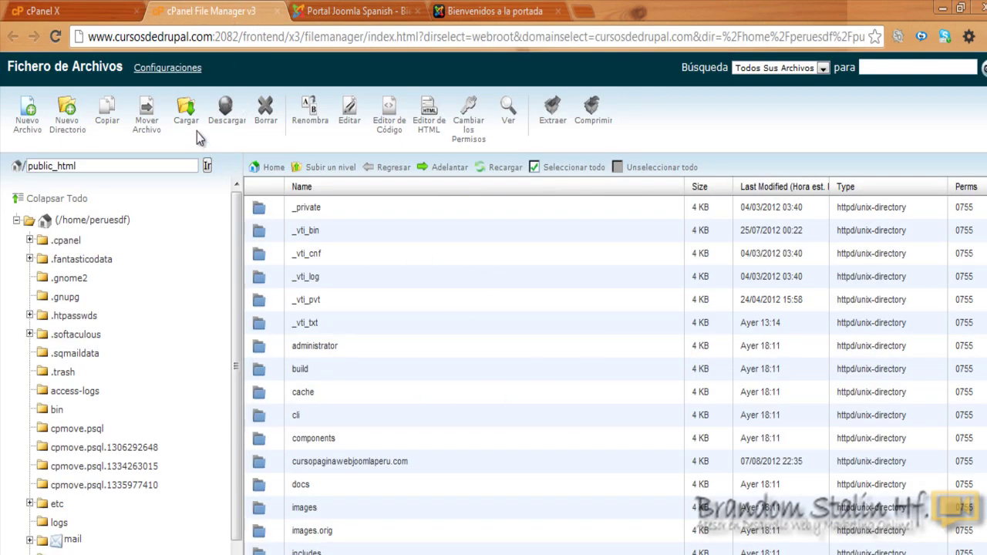
pyautogui.click(67, 127)
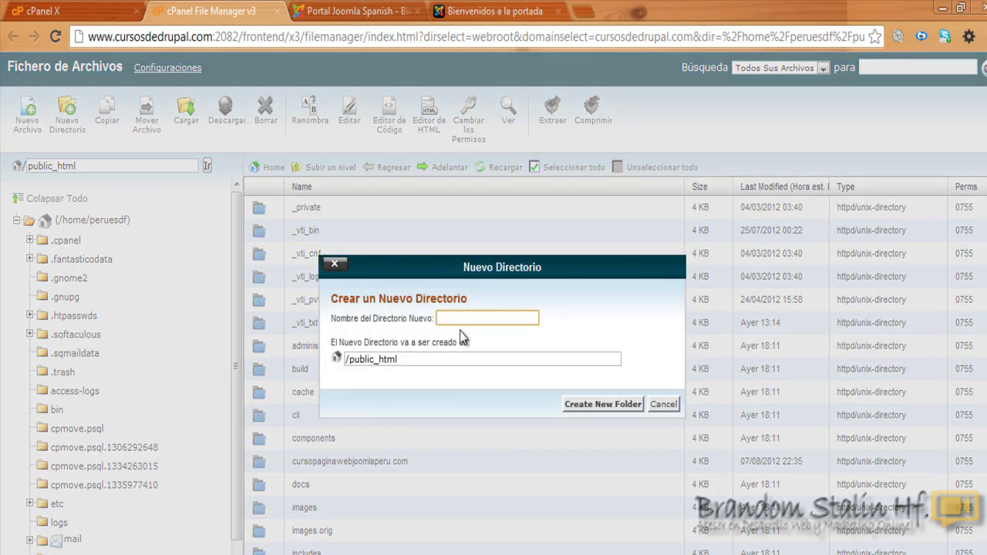
pyautogui.click(459, 318)
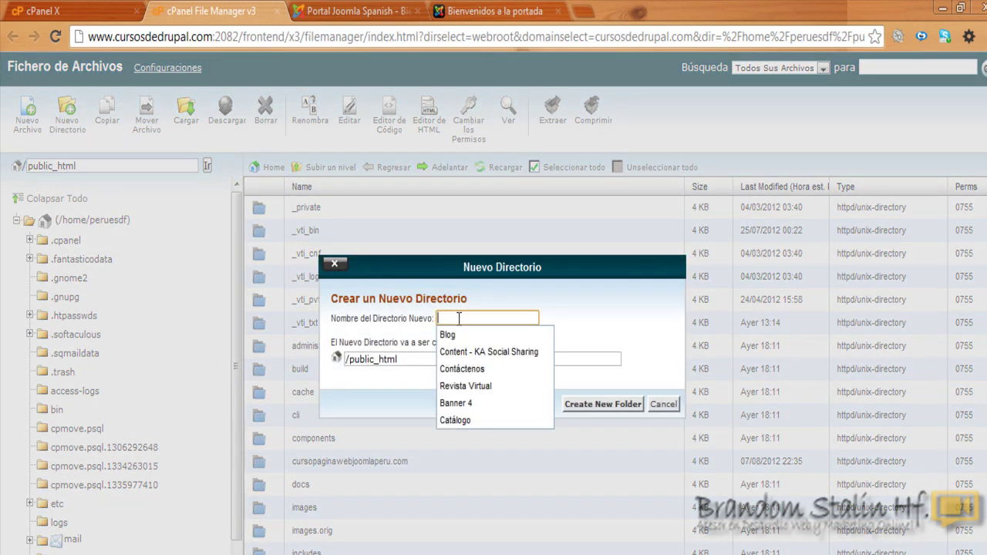
pyautogui.write('web1')
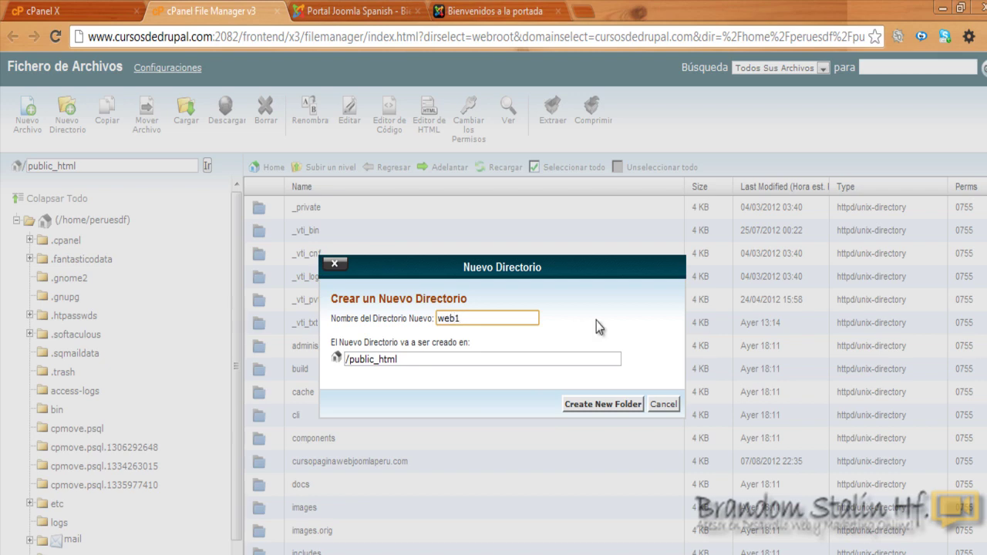
pyautogui.click(598, 320)
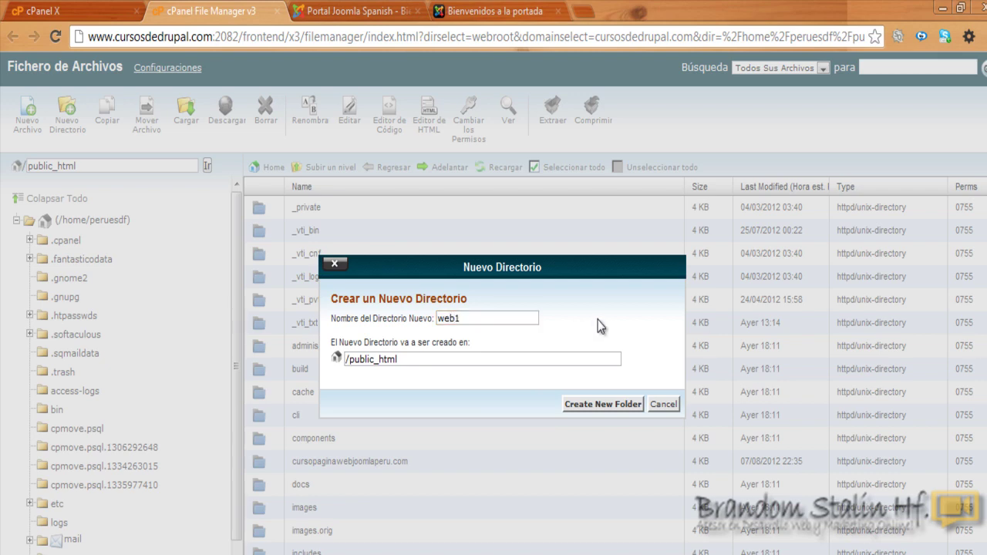
pyautogui.click(592, 404)
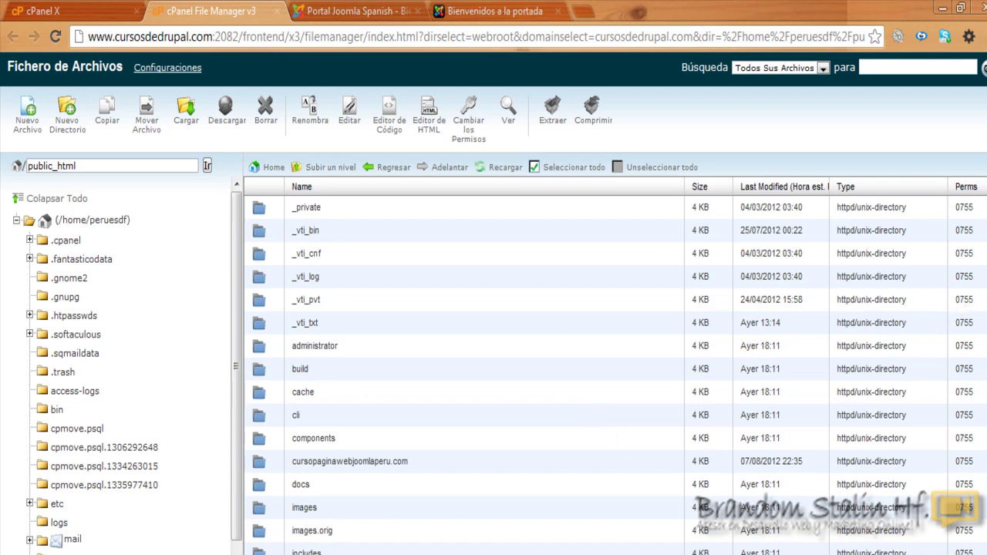
# Step: Select and open the web1 folder, which is empty
pyautogui.scroll(-5, 463, 374)
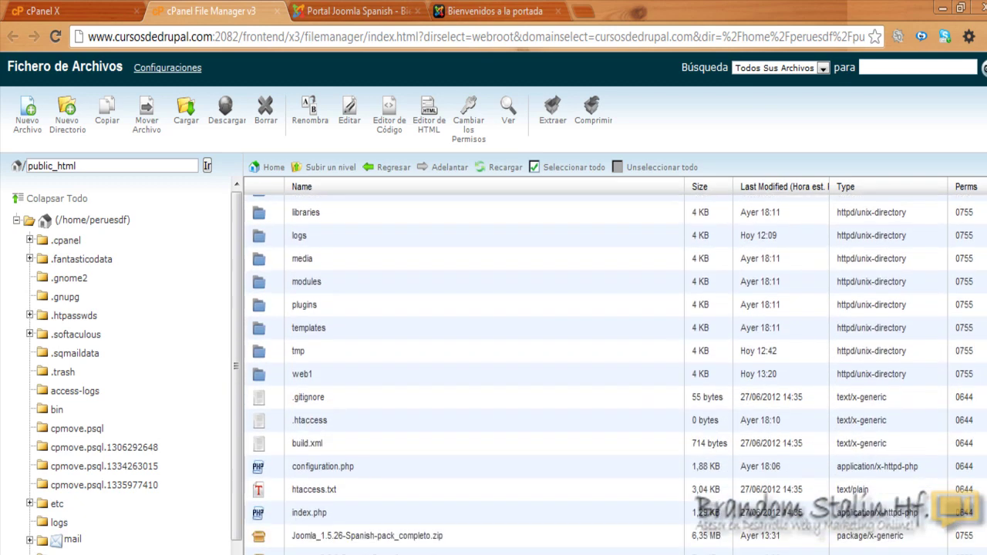
pyautogui.scroll(1, 285, 414)
pyautogui.click(276, 415)
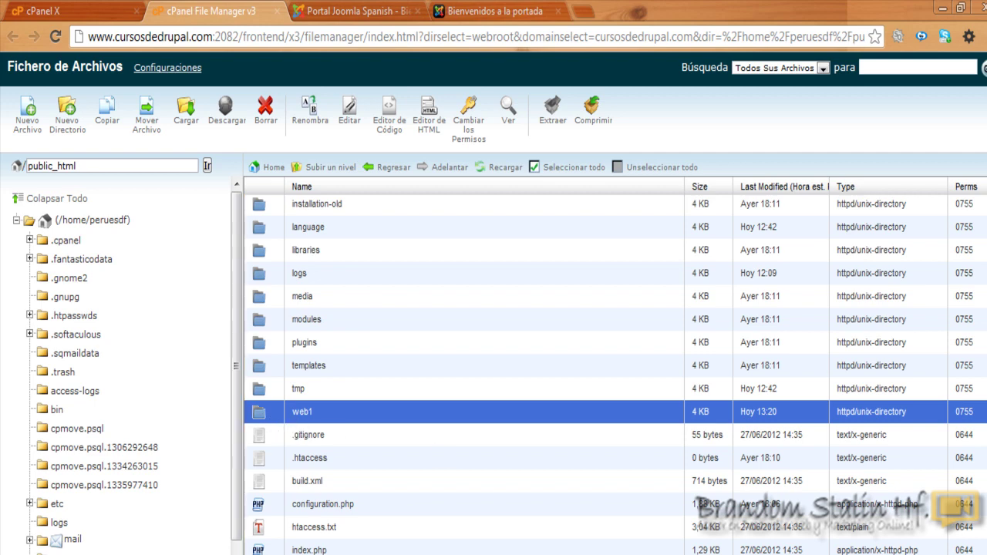
pyautogui.scroll(4, 615, 375)
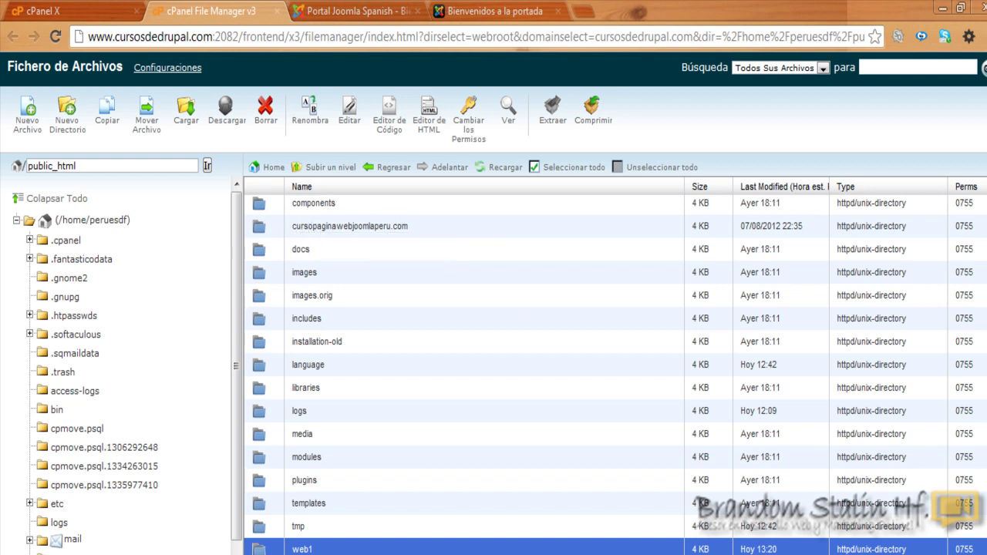
pyautogui.scroll(-1, 434, 481)
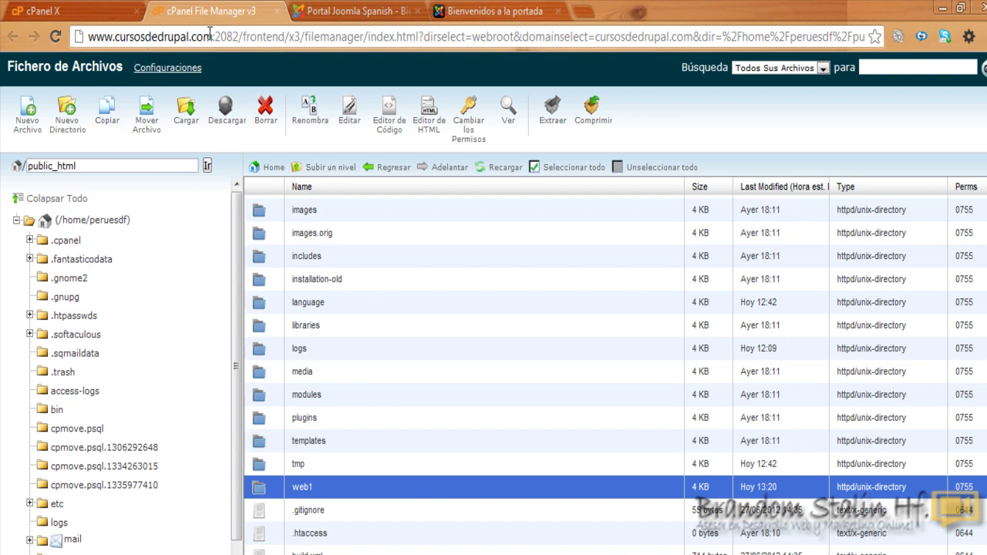
pyautogui.doubleClick(262, 489)
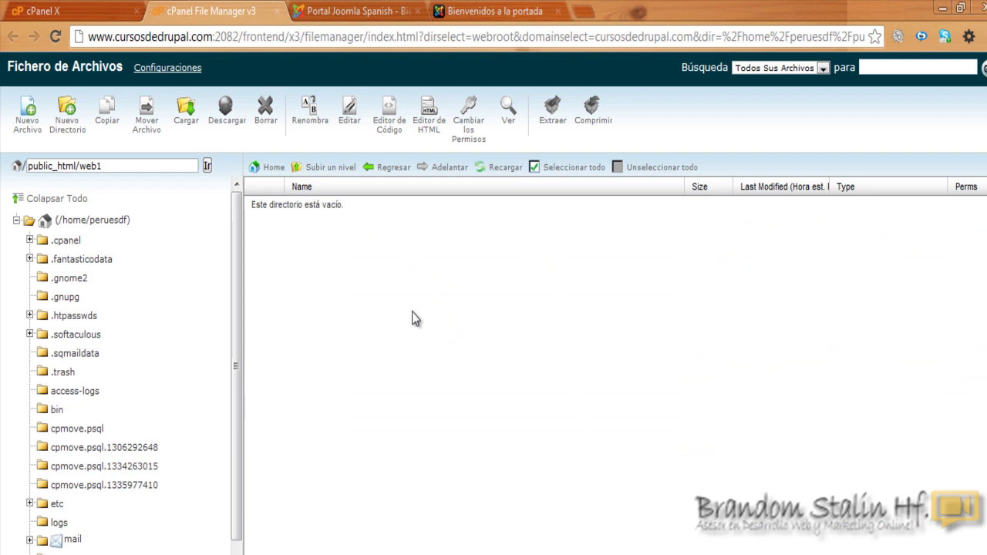
pyautogui.click(359, 11)
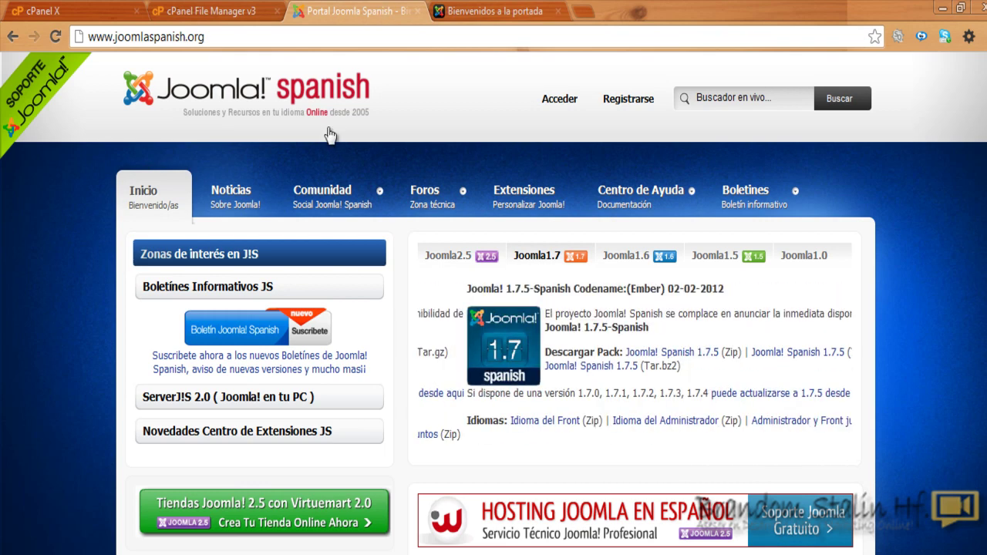
pyautogui.click(449, 258)
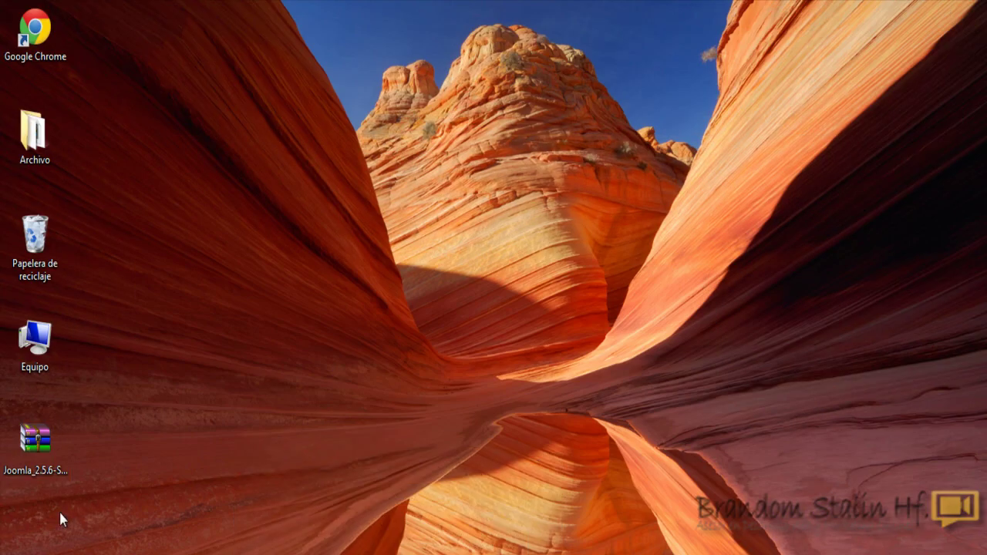
pyautogui.moveTo(61, 482); pyautogui.dragTo(419, 282)
pyautogui.hotkey('alt', 'Tab')
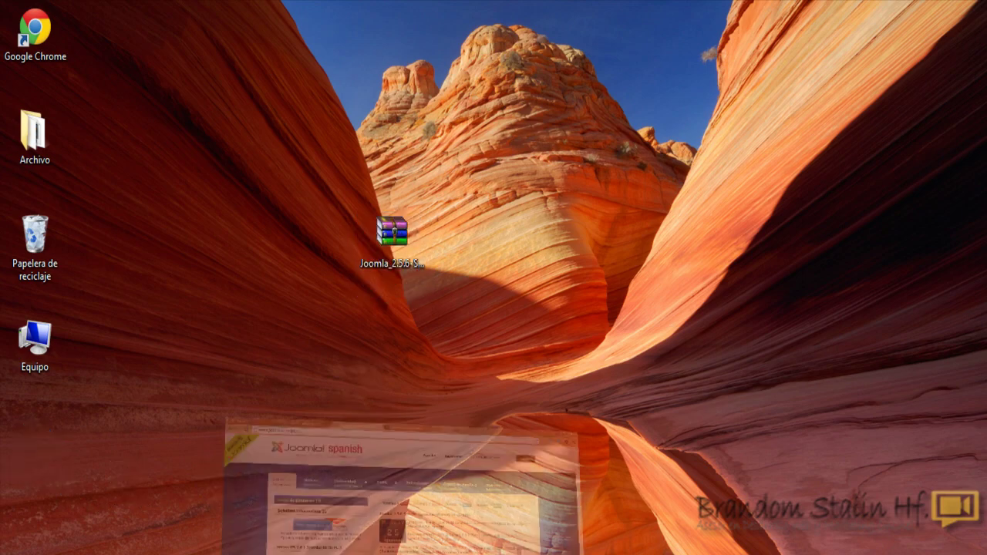
pyautogui.click(207, 9)
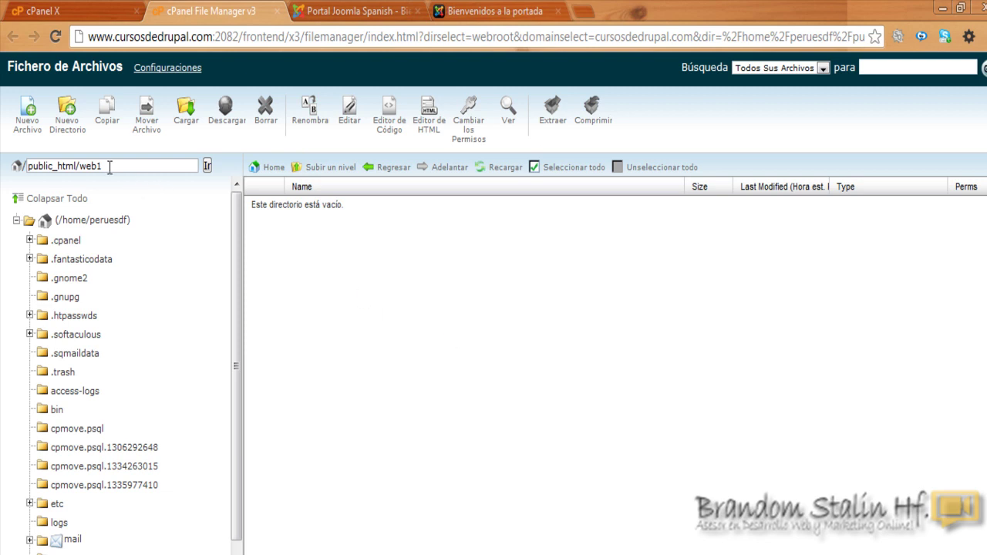
# Step: Try uploading the Joomla 2.5.6 Spanish pack to web1, cancel the file picker, and return to File Manager
pyautogui.click(188, 126)
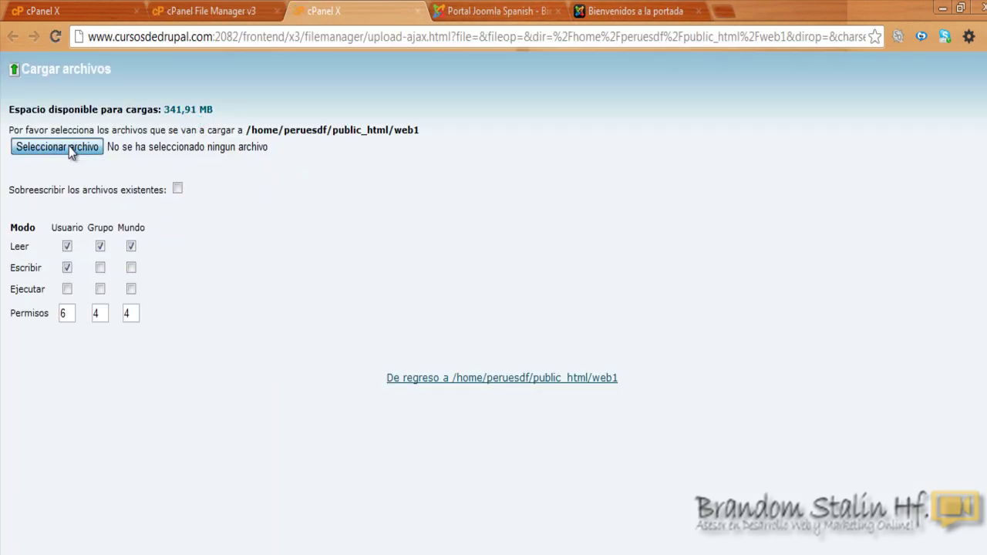
pyautogui.click(69, 145)
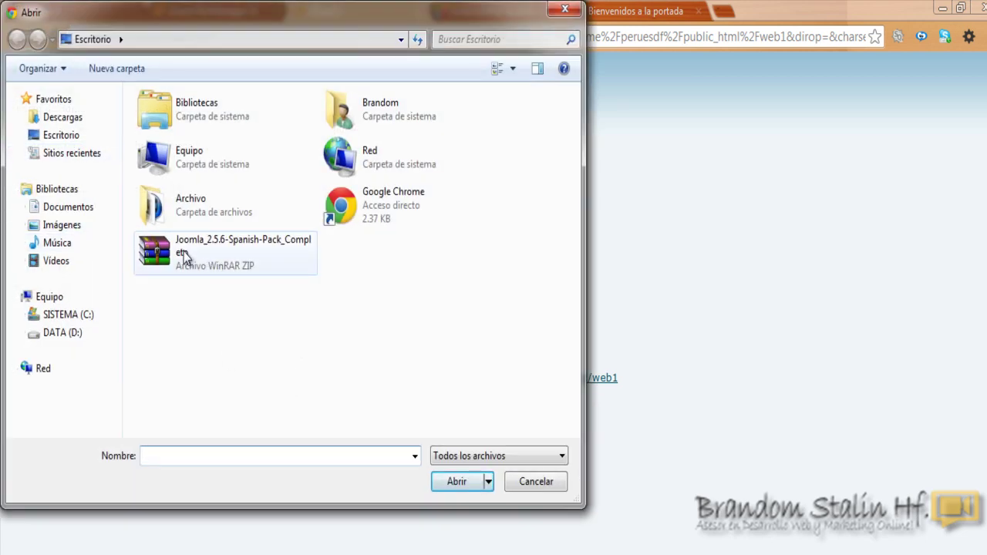
pyautogui.click(187, 258)
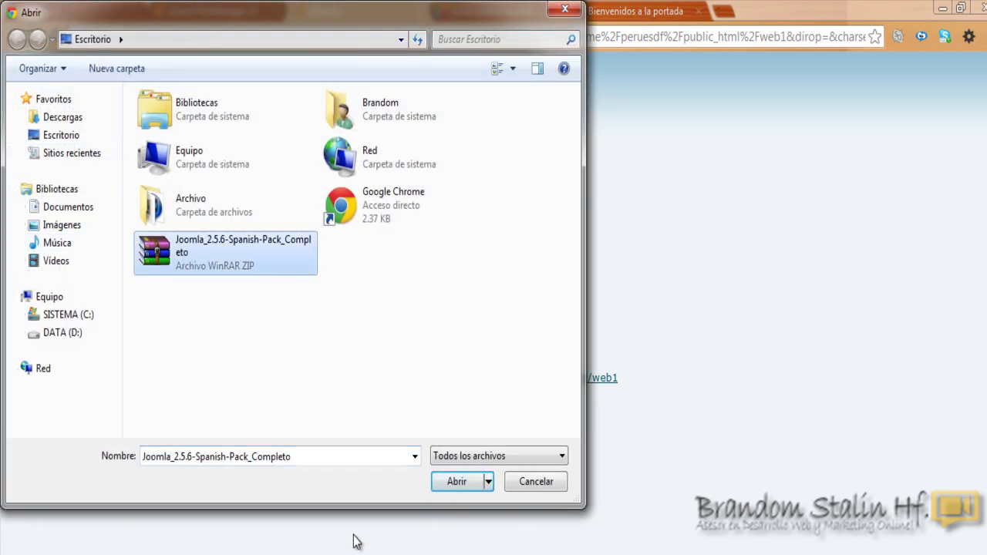
pyautogui.click(567, 13)
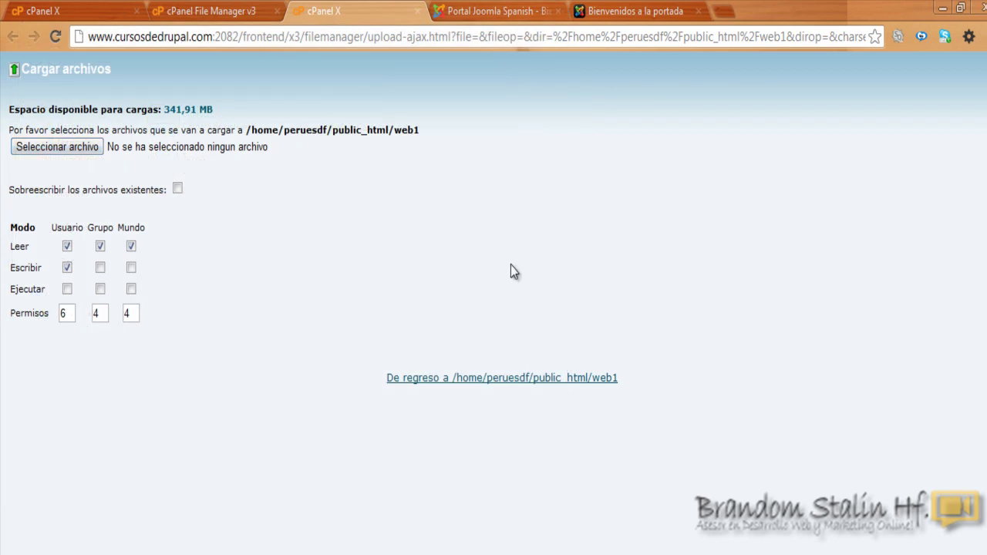
pyautogui.click(238, 14)
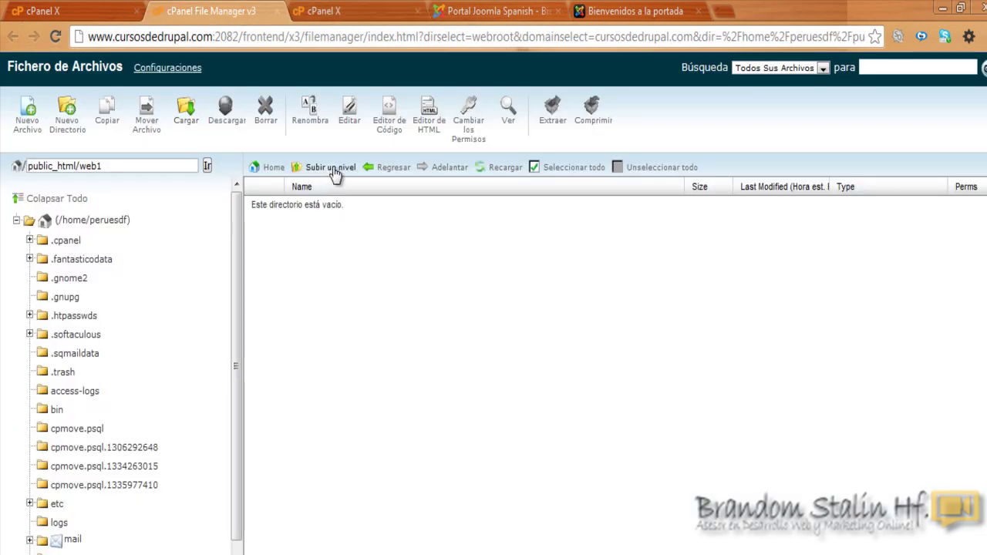
# Step: Go up to public_html and drag Joomla_2.5.6-Spanish-Pack_Completo.zip onto the web1 folder
pyautogui.click(387, 168)
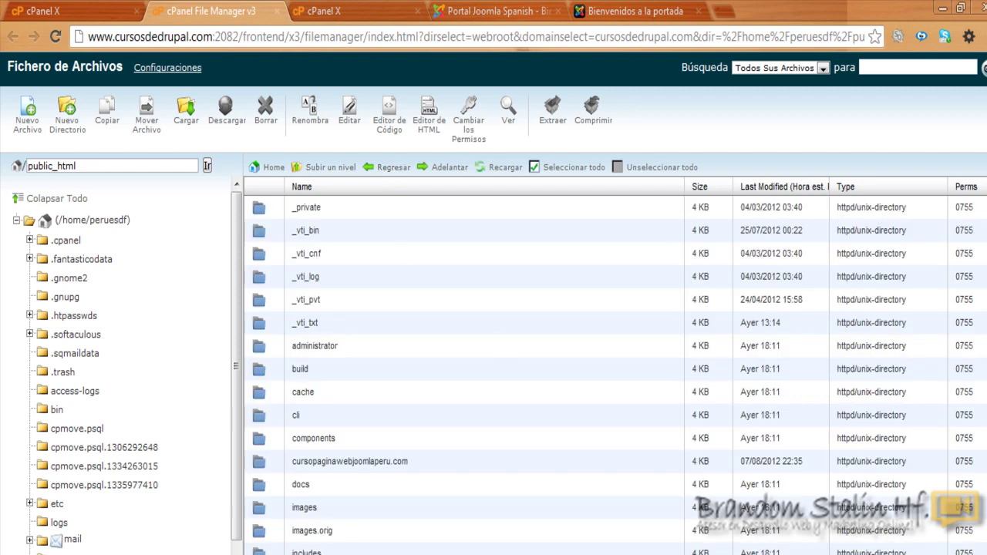
pyautogui.scroll(-6, 367, 406)
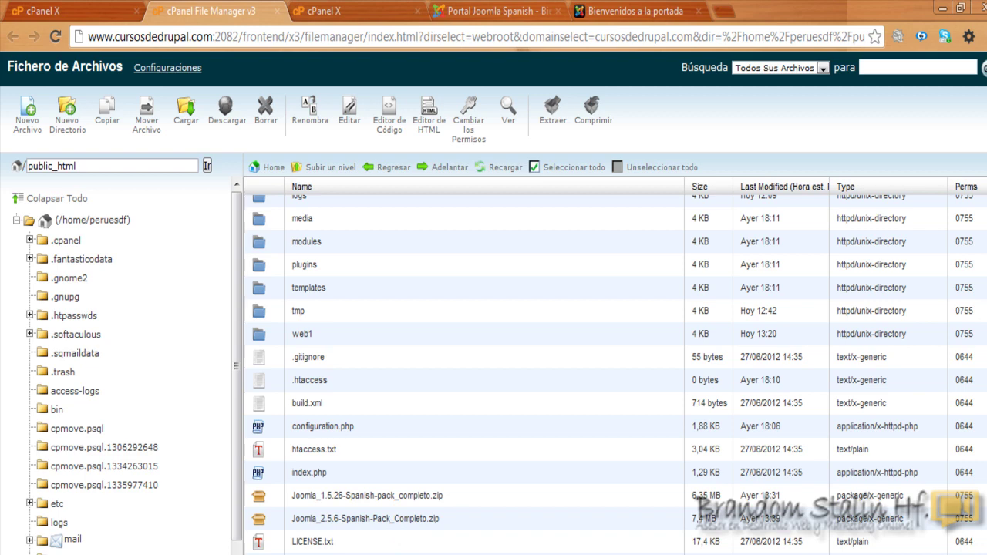
pyautogui.scroll(5, 616, 375)
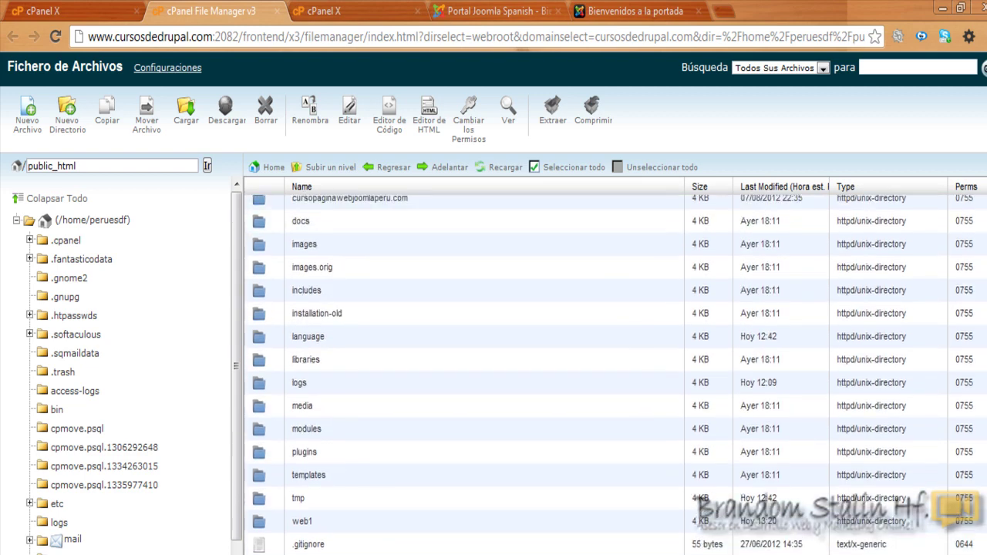
pyautogui.scroll(-5, 462, 370)
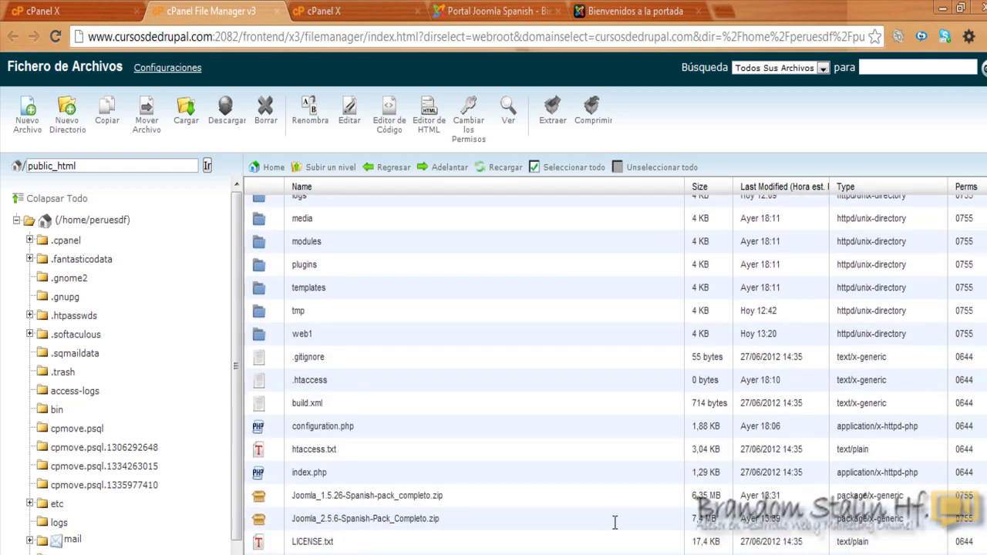
pyautogui.click(262, 522)
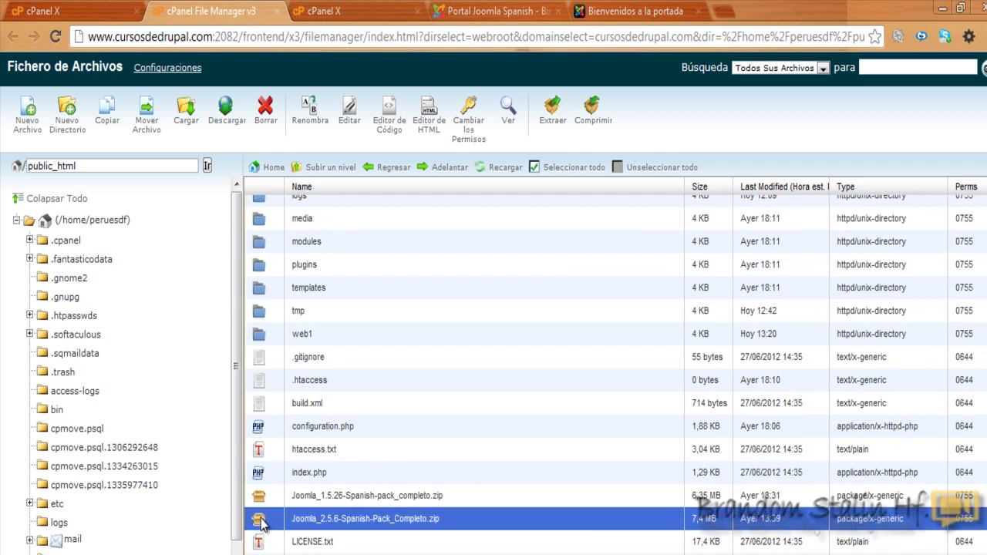
pyautogui.moveTo(261, 523); pyautogui.dragTo(266, 338)
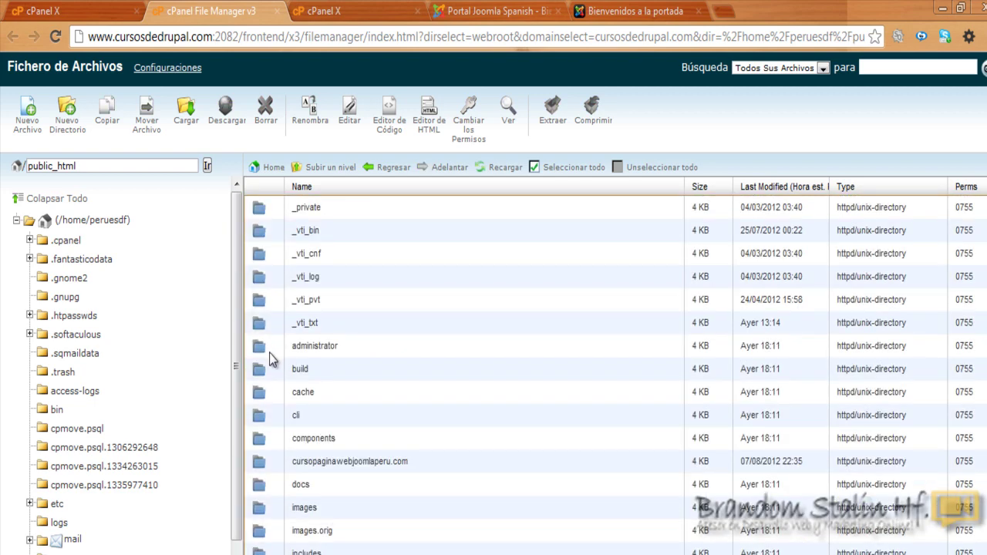
# Step: Open web1, extract Joomla_2.5.6-Spanish-Pack_Completo.zip there, and reload to show administrator, components and index.php
pyautogui.scroll(-5, 616, 374)
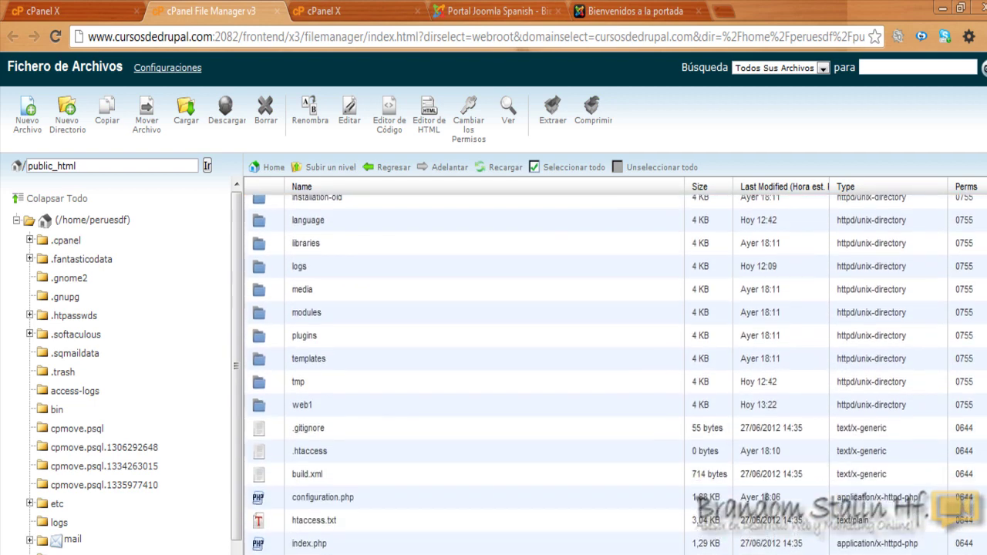
pyautogui.doubleClick(271, 396)
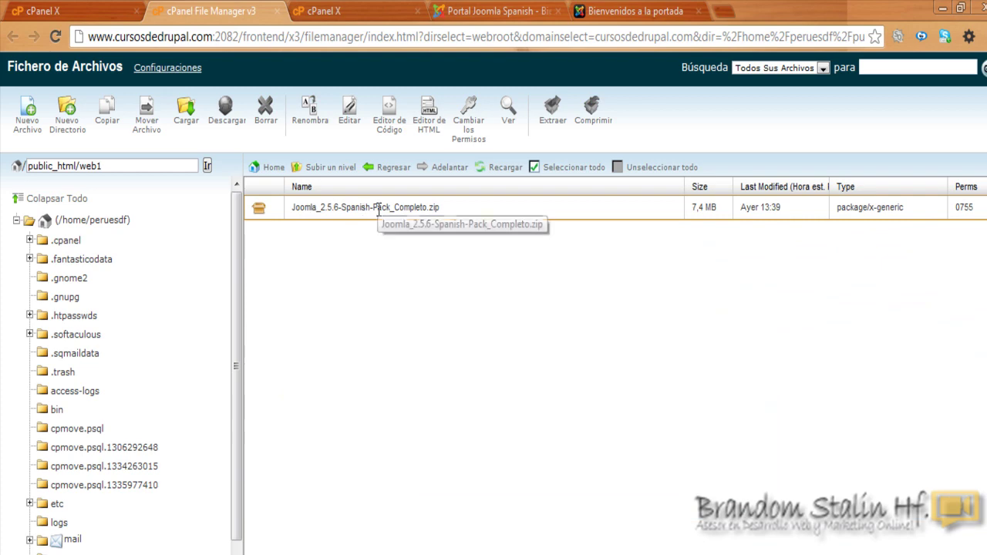
pyautogui.rightClick(274, 209)
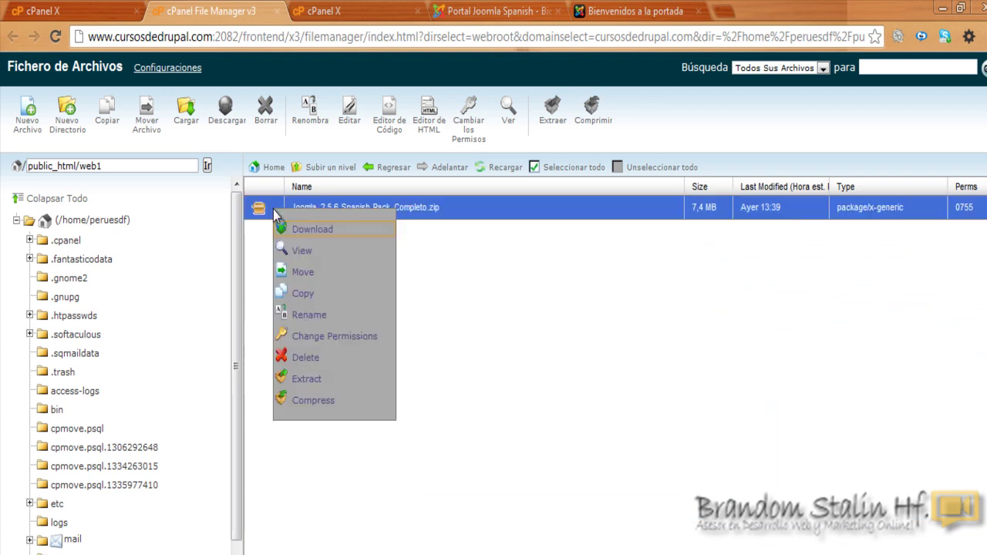
pyautogui.click(314, 382)
pyautogui.click(603, 405)
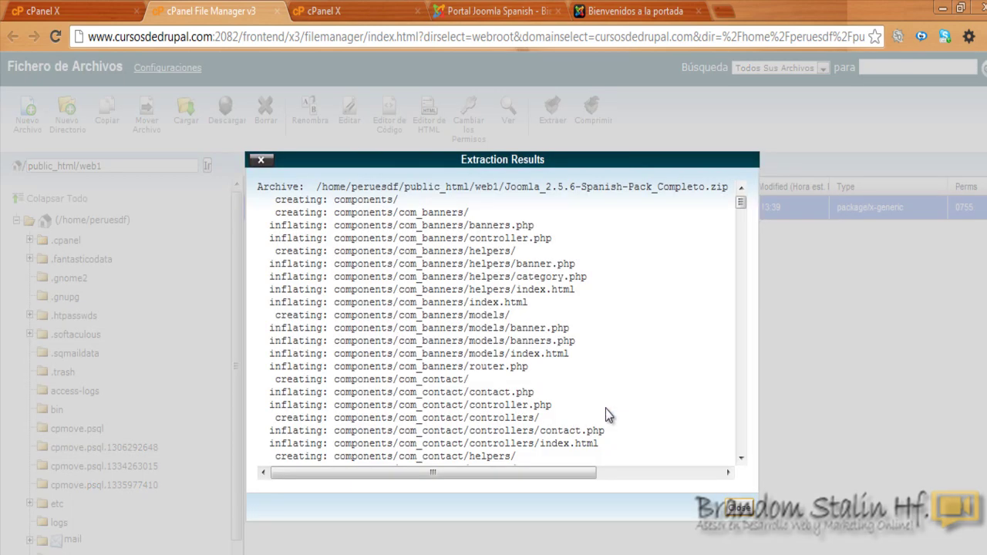
pyautogui.click(742, 510)
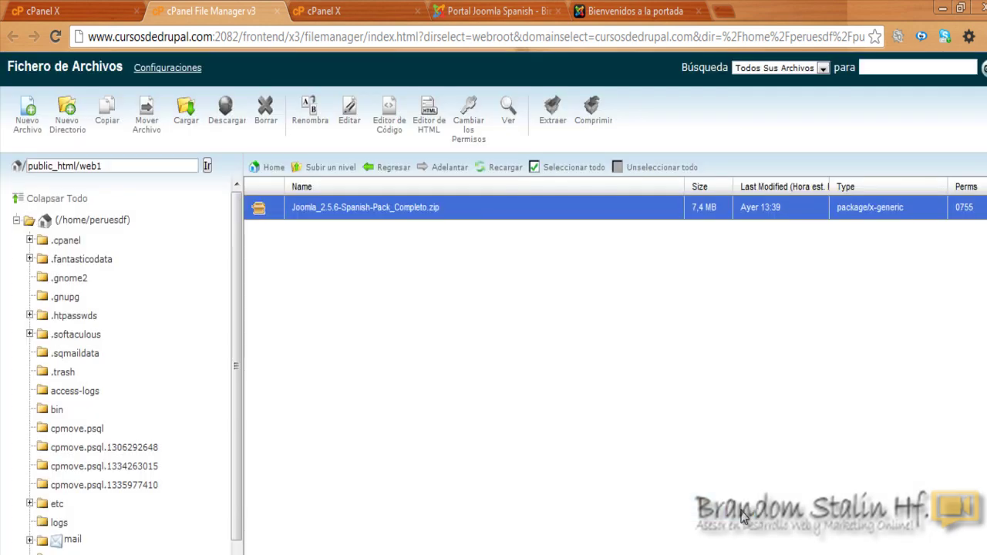
pyautogui.click(208, 167)
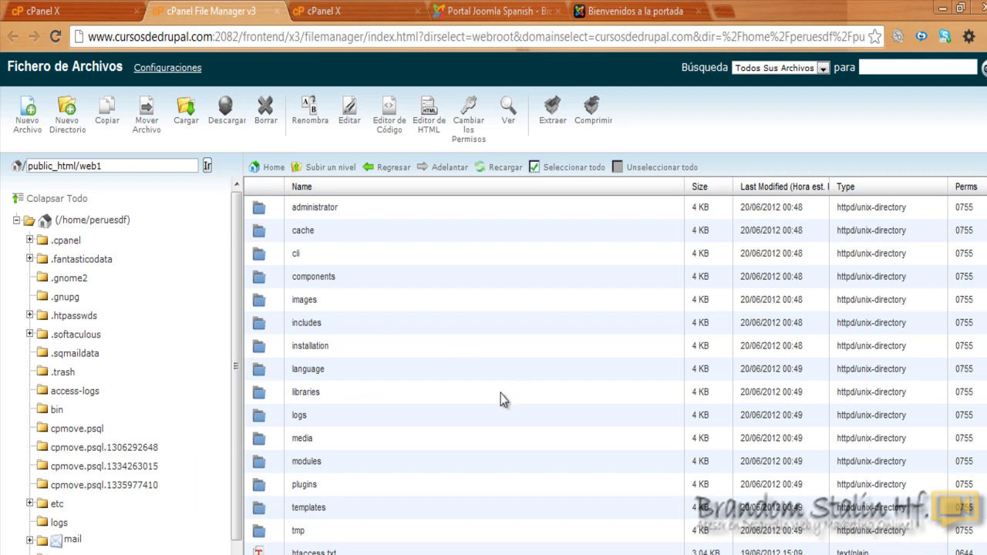
pyautogui.scroll(-3, 616, 375)
pyautogui.scroll(3, 615, 375)
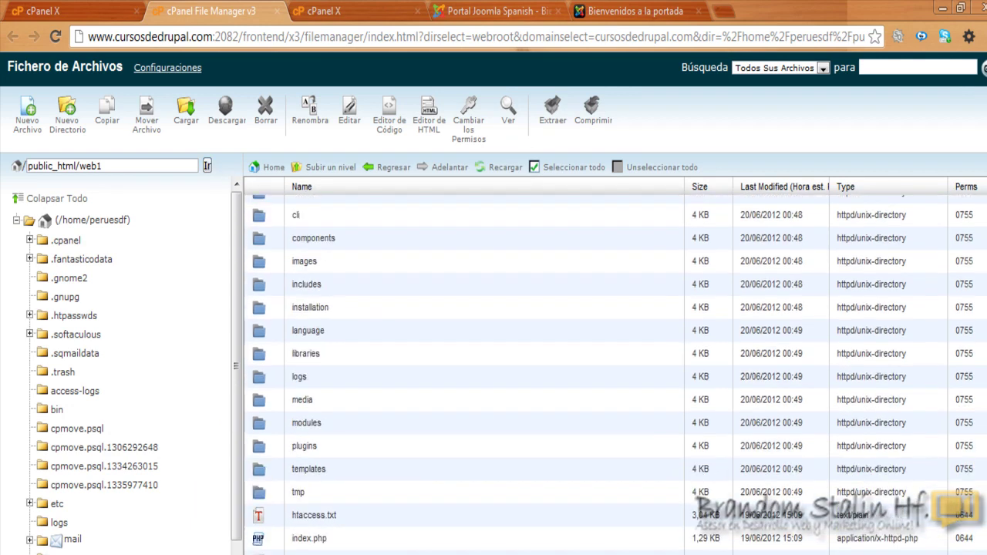
pyautogui.scroll(-3, 616, 375)
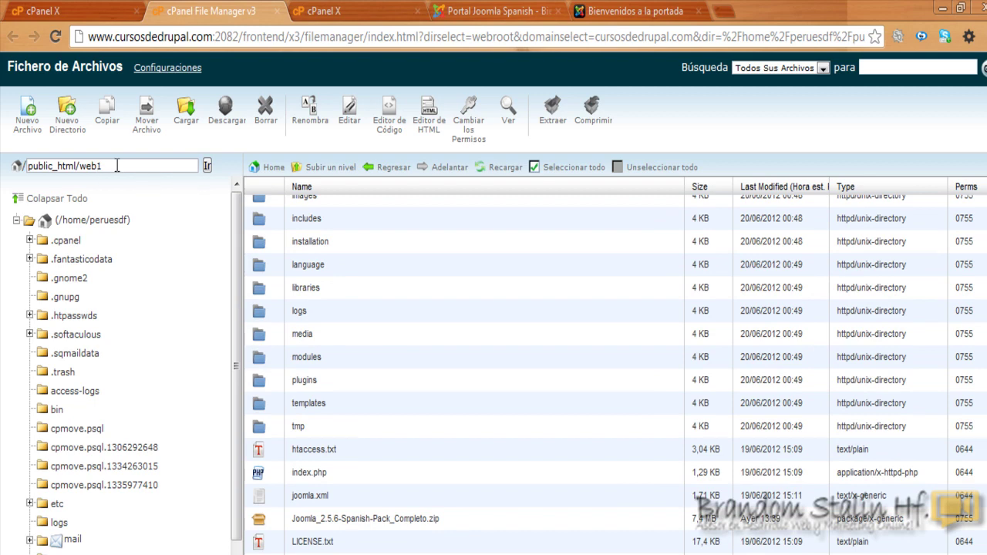
pyautogui.click(628, 10)
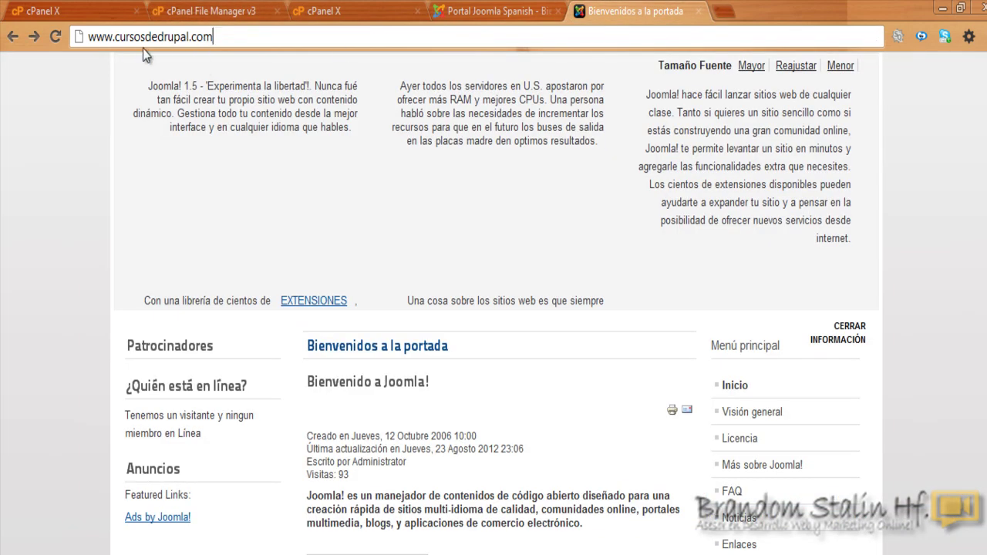
pyautogui.click(216, 37)
pyautogui.write('/')
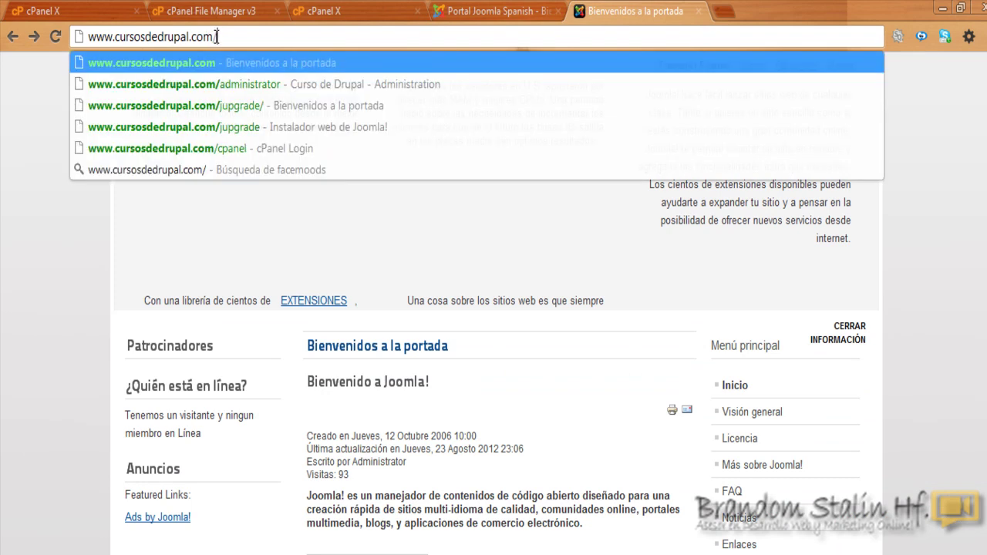
pyautogui.write('web1')
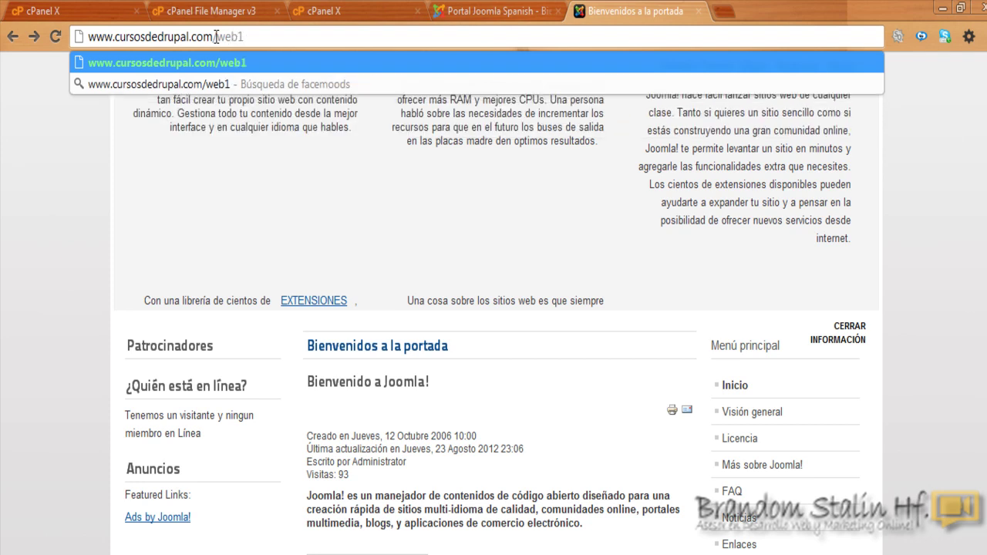
pyautogui.press('Return')
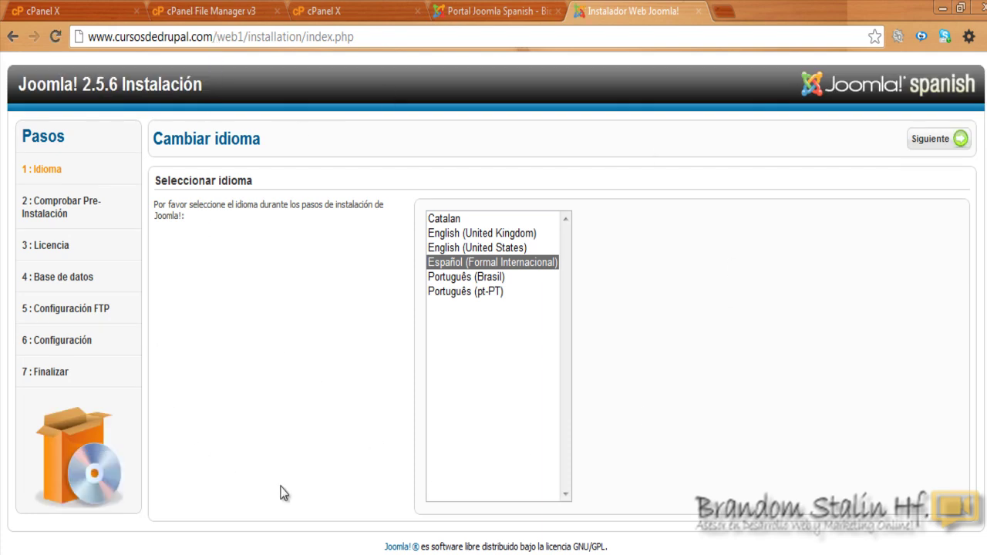
pyautogui.click(935, 141)
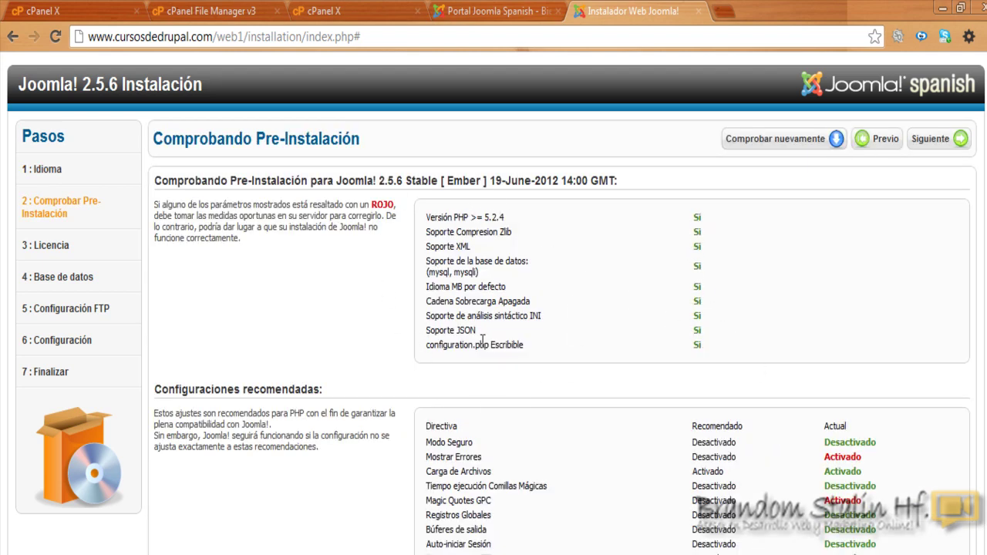
pyautogui.click(928, 143)
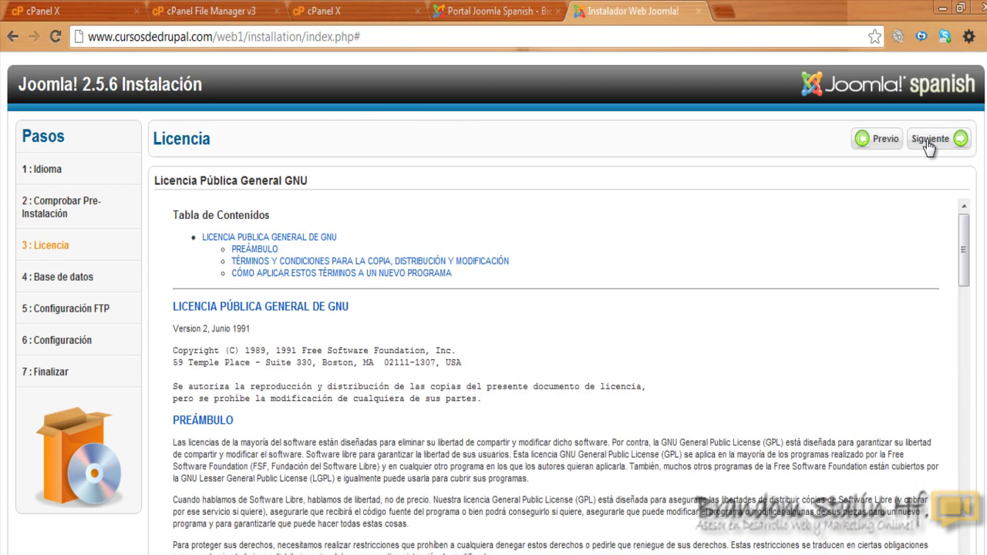
pyautogui.click(937, 143)
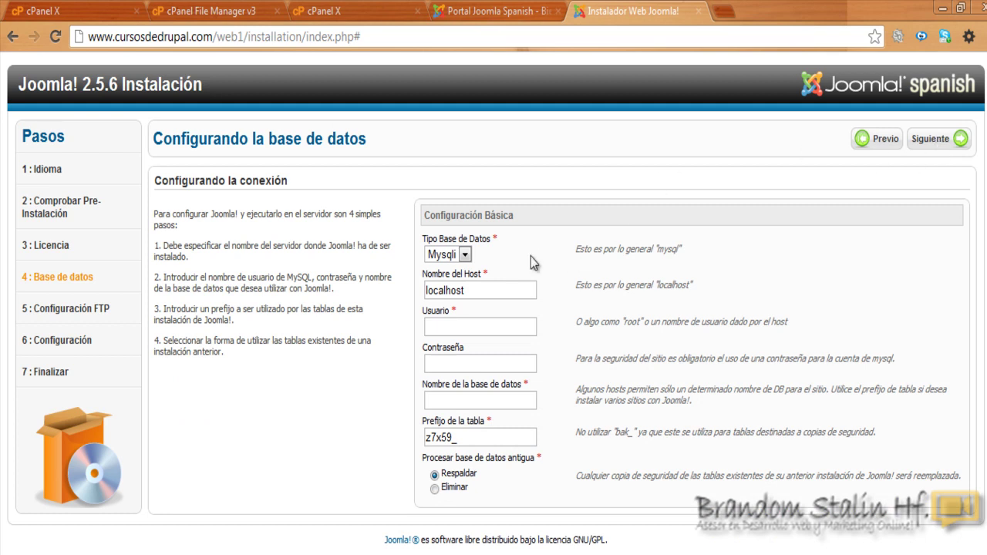
# Step: Change Tipo Base de Datos from Mysqli to Mysql and step through the host, user, password and name fields
pyautogui.click(466, 255)
pyautogui.click(451, 283)
pyautogui.click(473, 291)
pyautogui.click(489, 333)
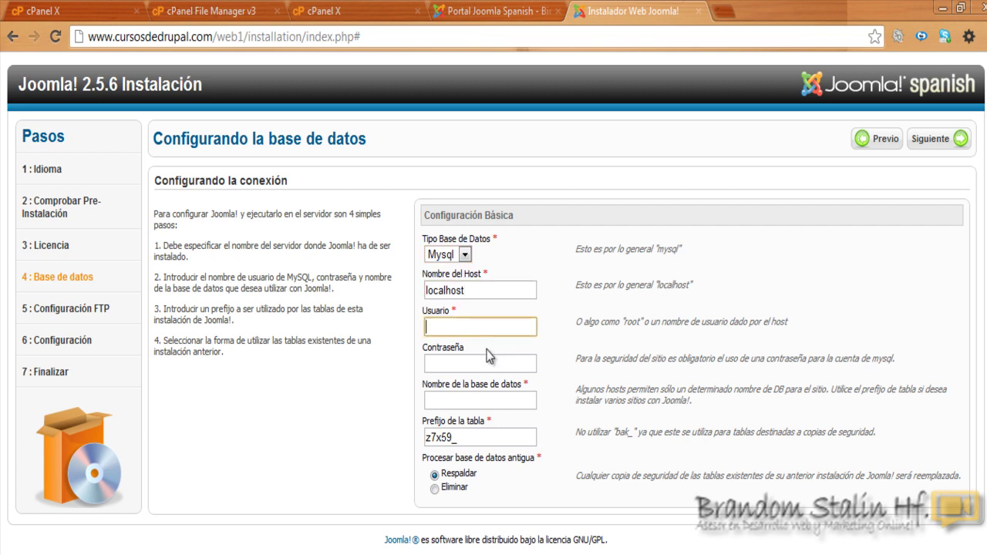
pyautogui.click(488, 356)
pyautogui.click(491, 397)
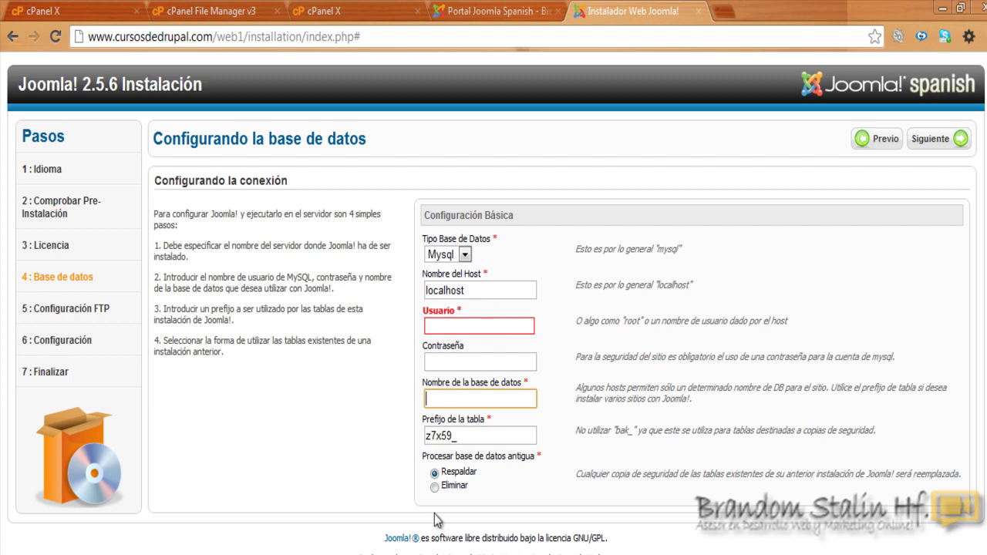
# Step: Position the Notepad database notes beside the form, select the credential lines, and return to the installer
pyautogui.hotkey('alt', 'Tab')
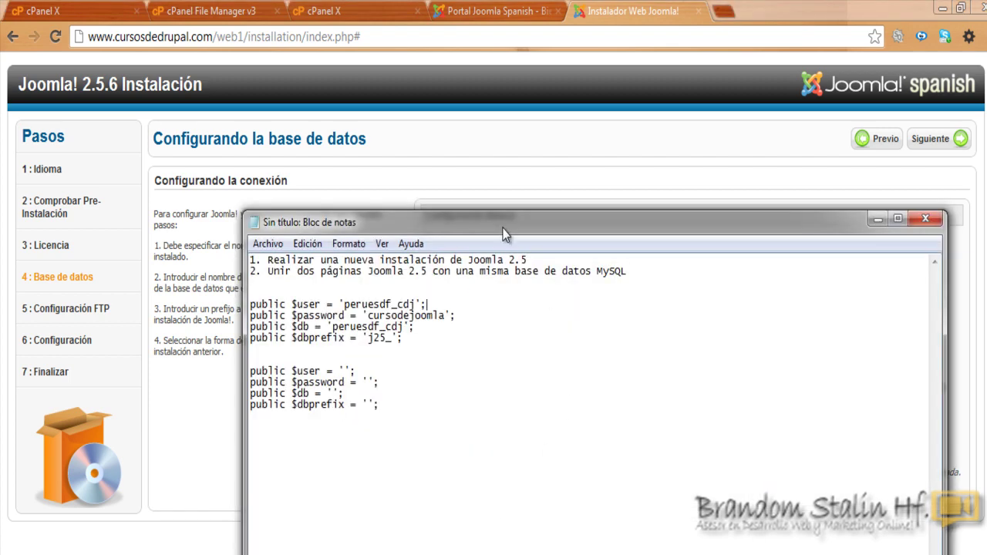
pyautogui.moveTo(569, 226); pyautogui.dragTo(632, 408)
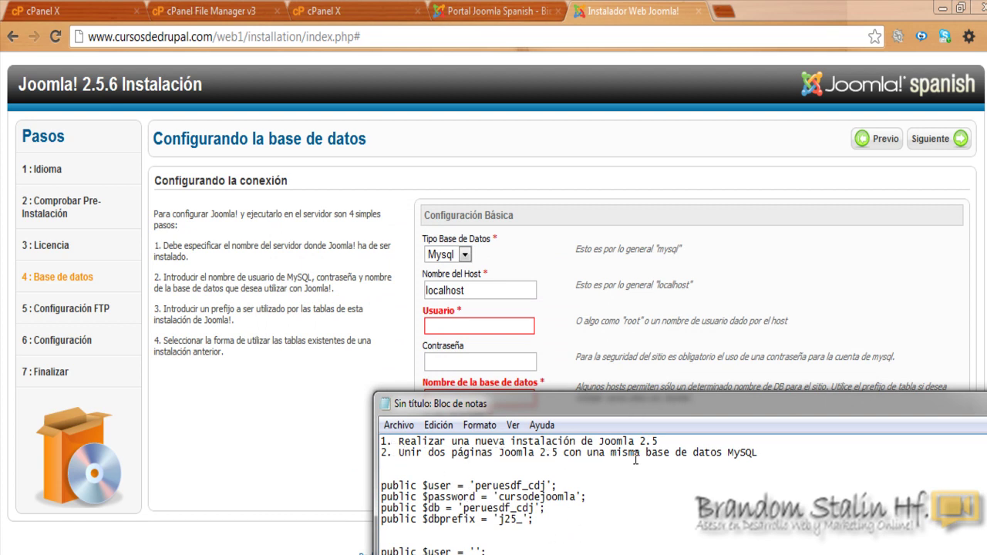
pyautogui.moveTo(635, 406); pyautogui.dragTo(641, 426)
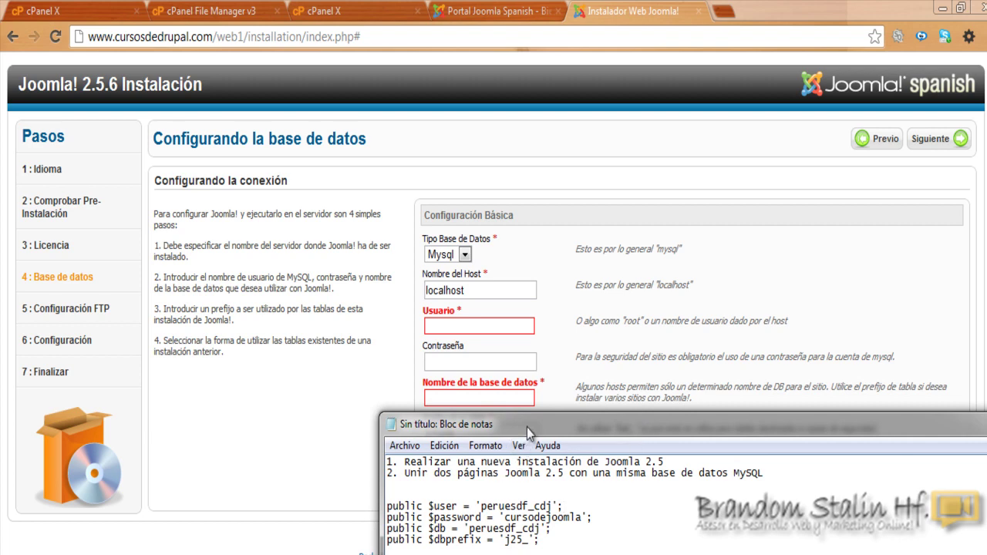
pyautogui.moveTo(532, 417); pyautogui.dragTo(720, 213)
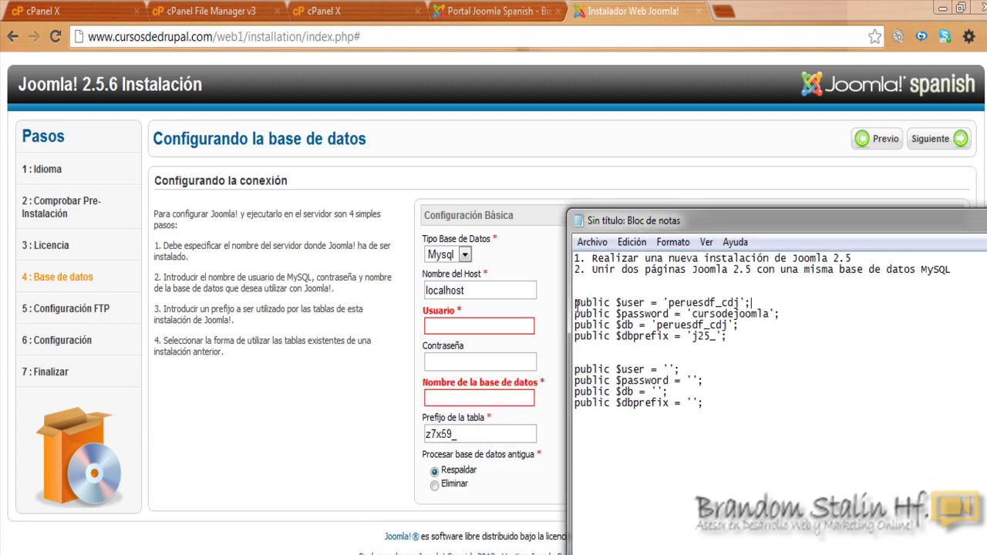
pyautogui.moveTo(575, 302); pyautogui.dragTo(739, 343)
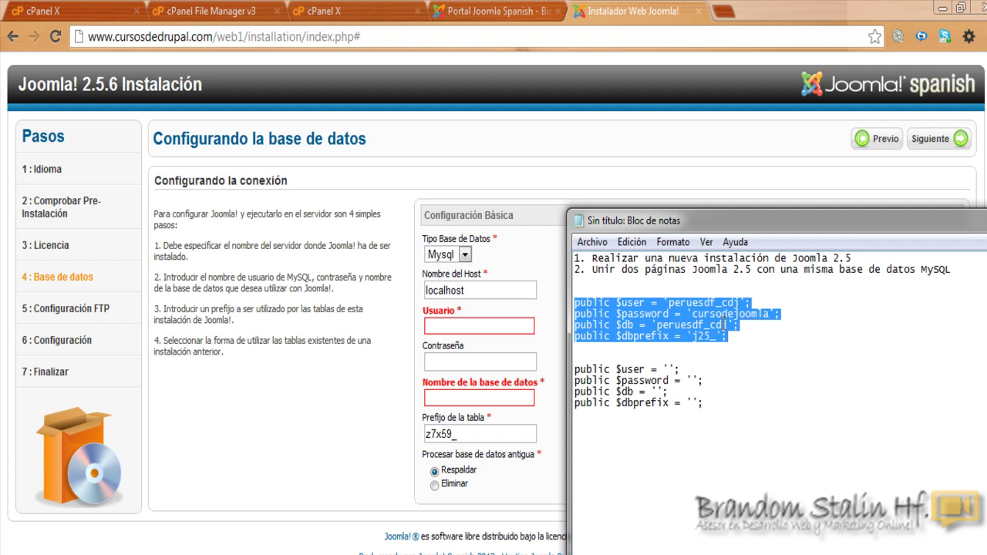
pyautogui.click(724, 324)
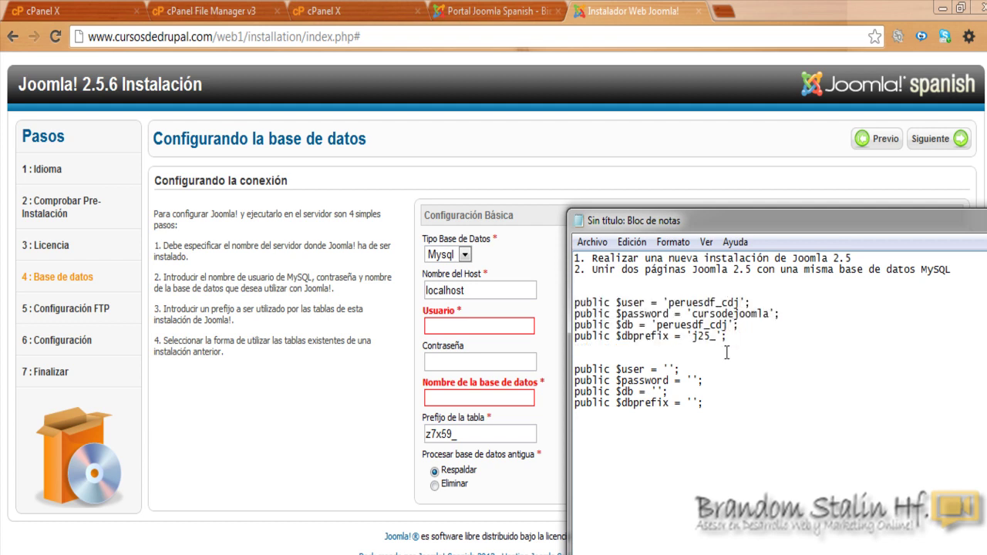
pyautogui.moveTo(575, 369); pyautogui.dragTo(707, 405)
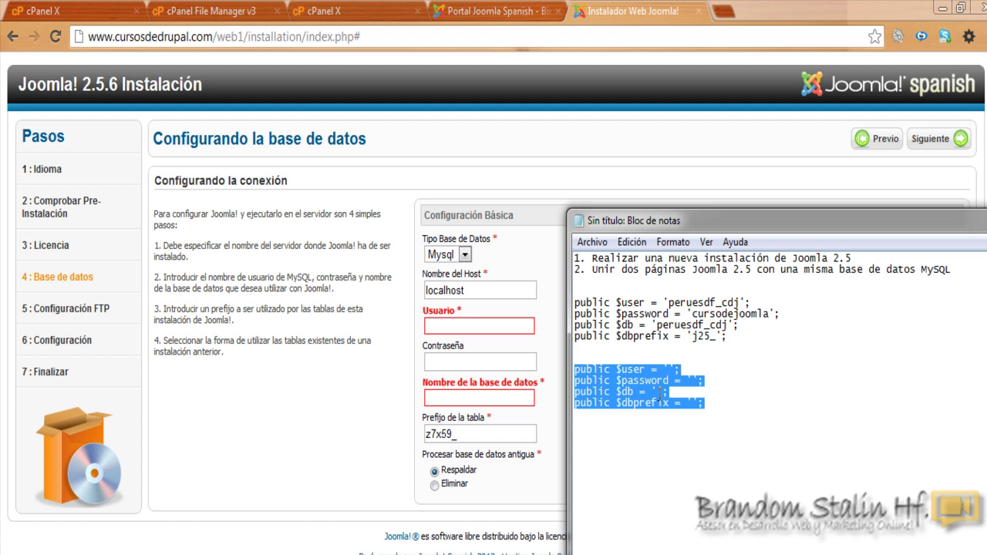
pyautogui.click(678, 412)
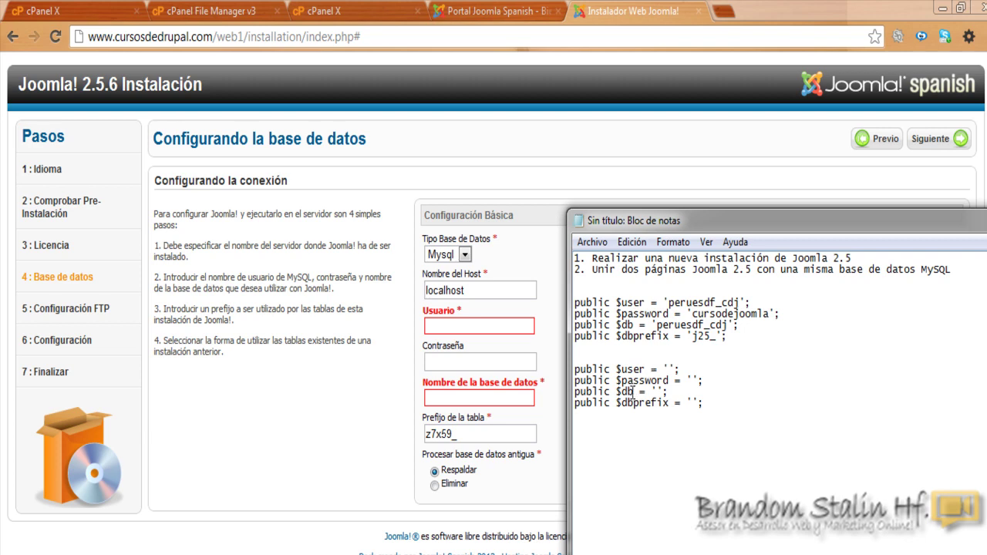
pyautogui.click(628, 4)
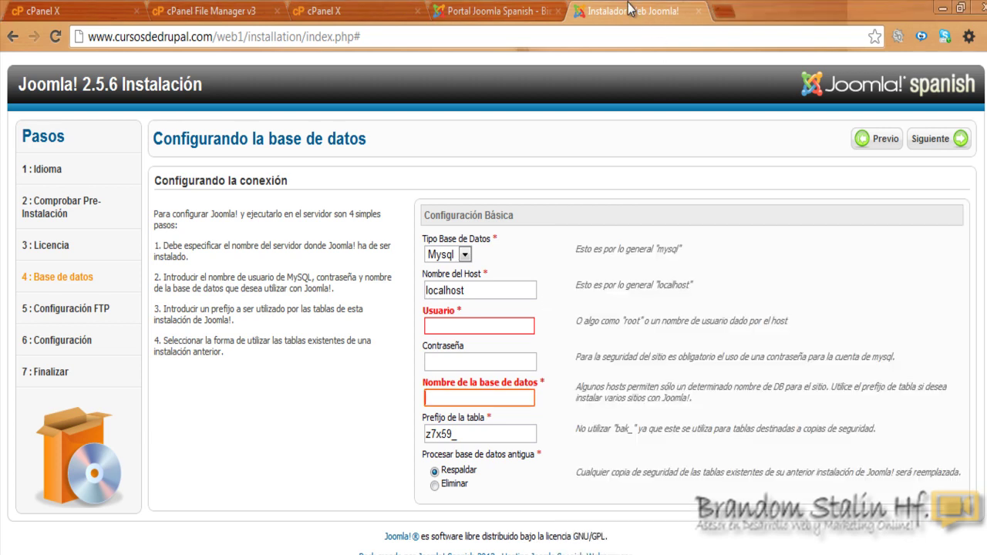
# Step: Go from the cPanel home page to the MySQL Databases page
pyautogui.click(62, 11)
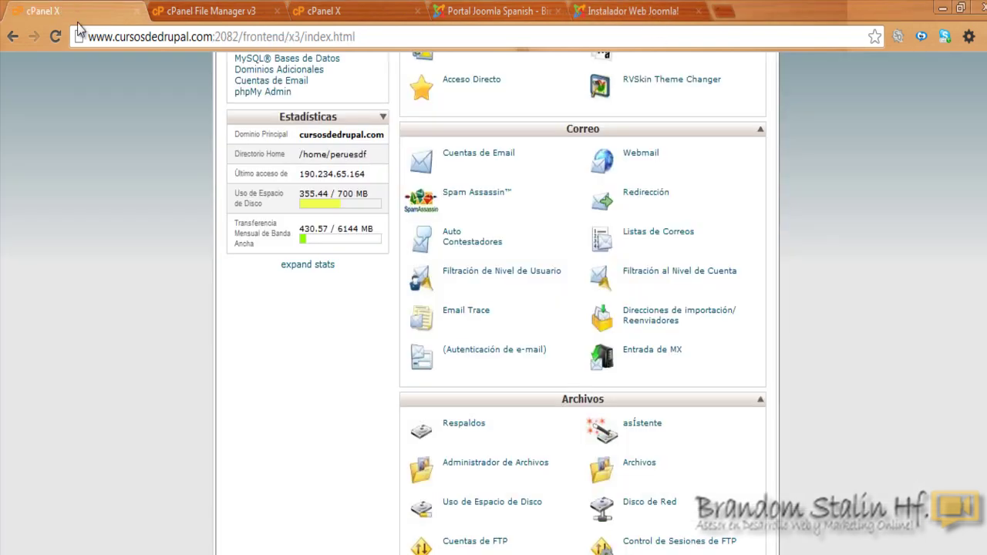
pyautogui.scroll(-2, 493, 308)
pyautogui.scroll(-7, 628, 551)
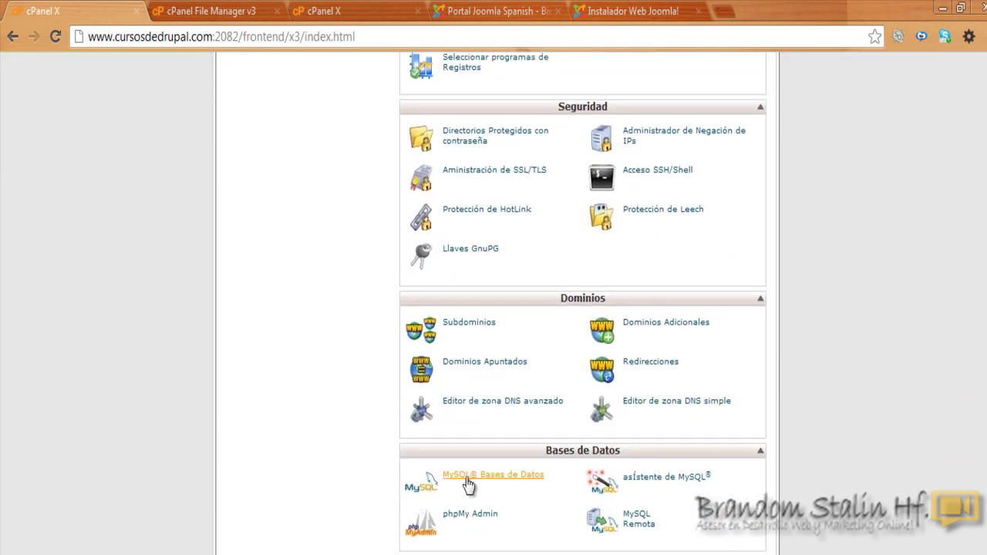
pyautogui.click(498, 483)
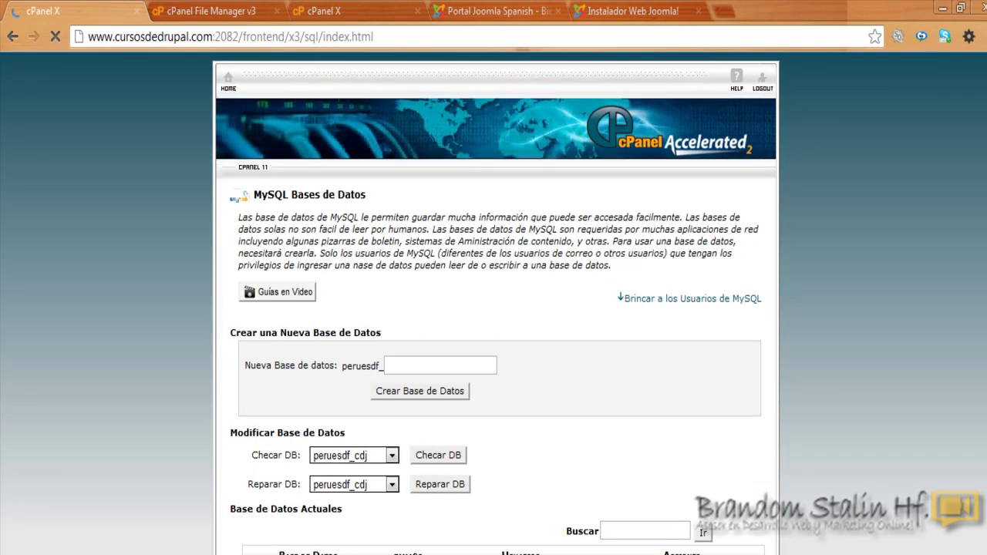
pyautogui.scroll(-3, 492, 270)
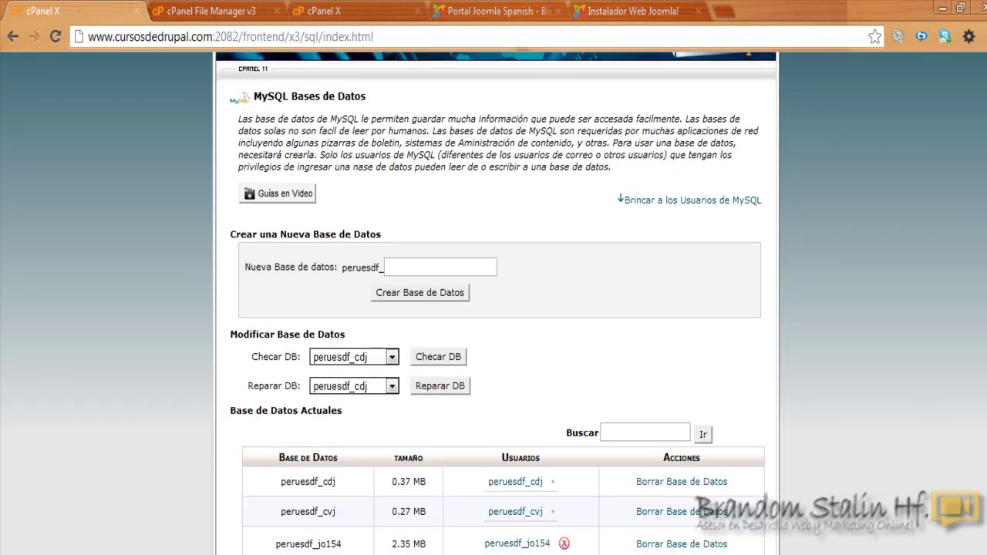
# Step: Create the database peruesdf_web1 from the name web1 and return to the databases page
pyautogui.click(425, 273)
pyautogui.write('w')
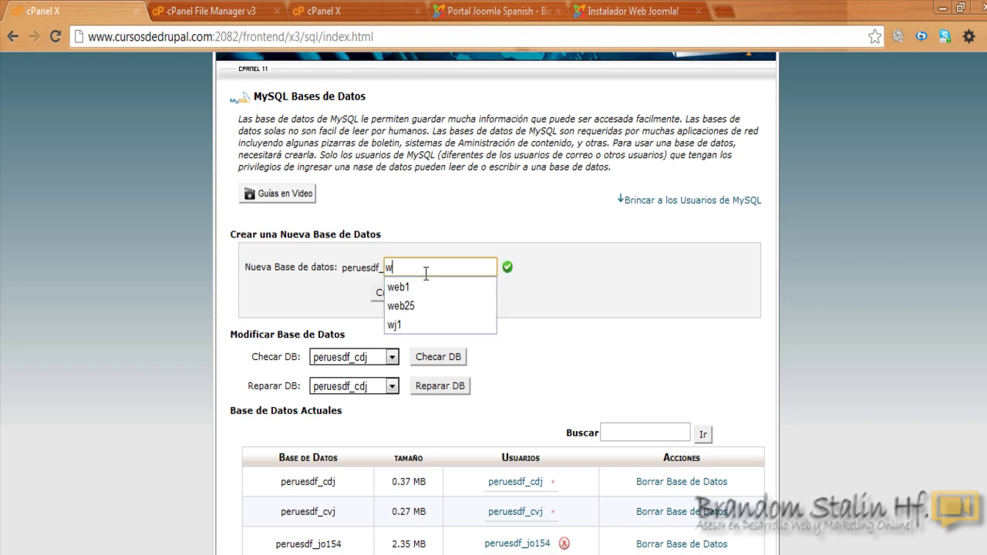
pyautogui.write('eb1')
pyautogui.press('Down')
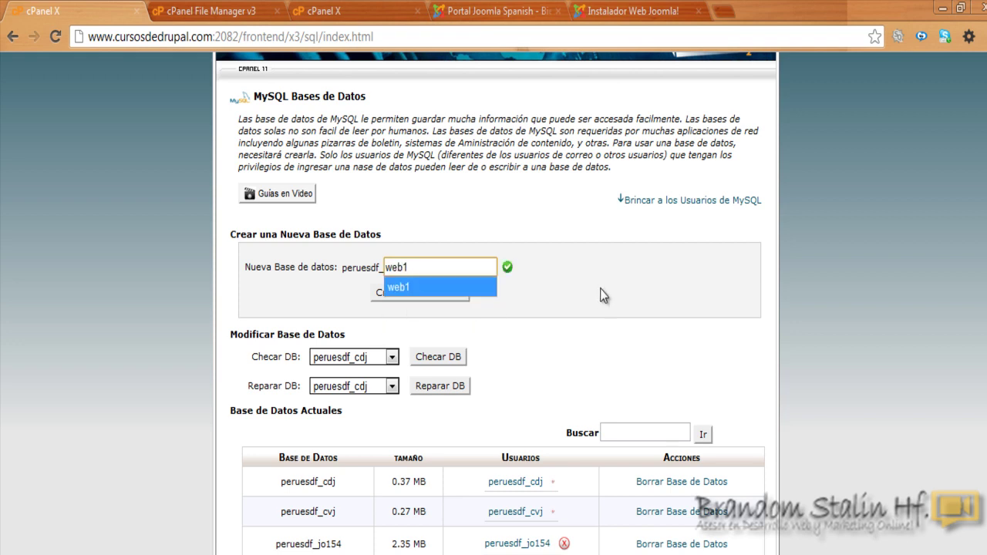
pyautogui.press('Tab')
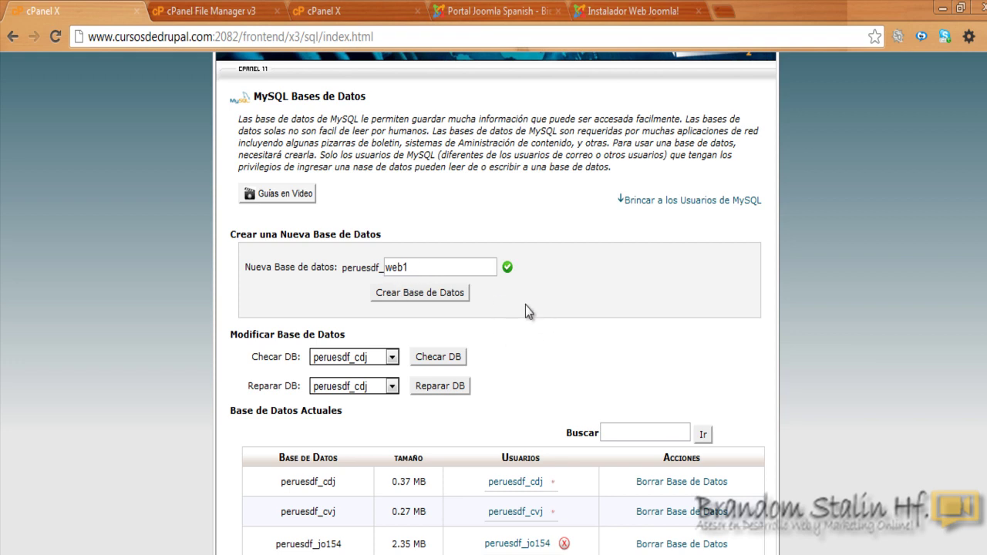
pyautogui.scroll(-1, 498, 258)
pyautogui.click(443, 281)
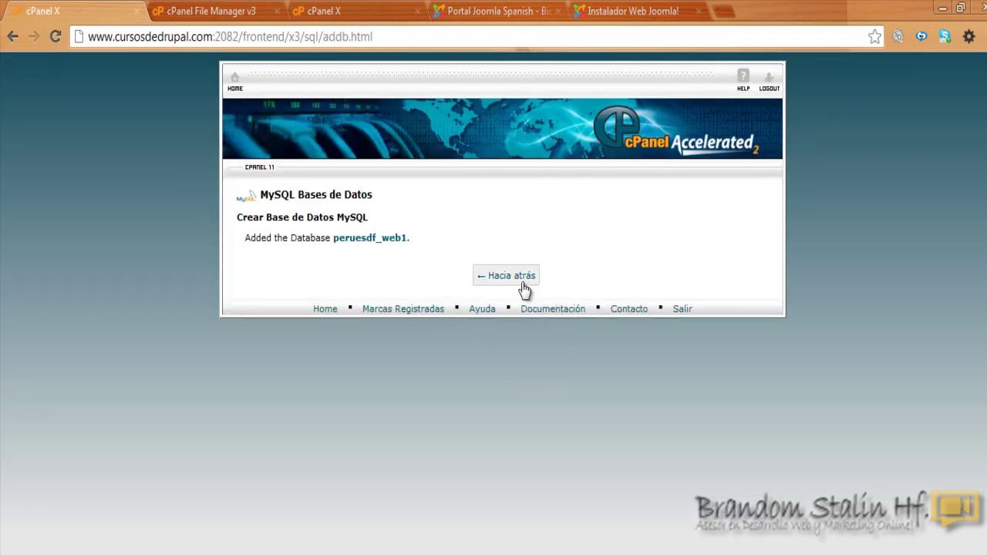
pyautogui.click(521, 282)
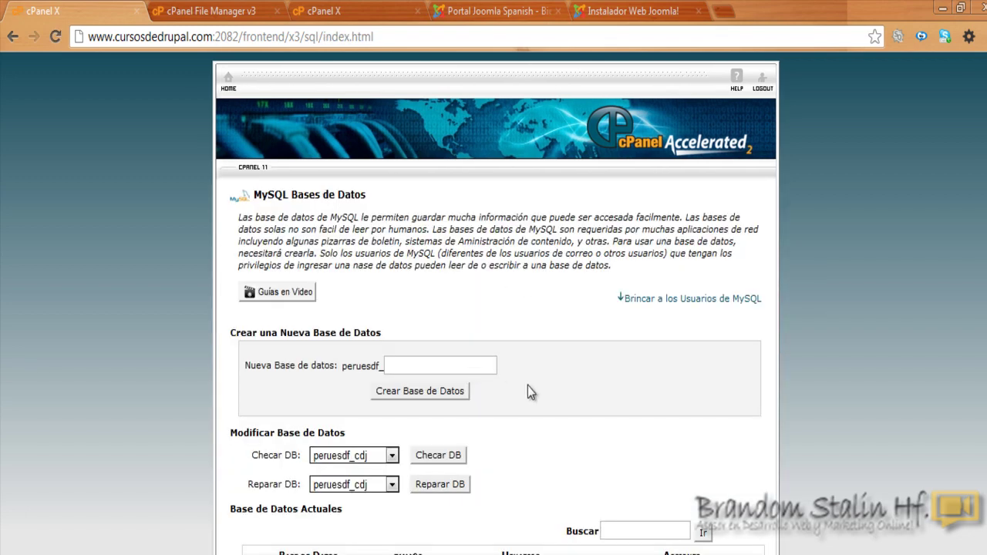
# Step: Enter web1 as the new MySQL username and bring up the Notepad credential notes
pyautogui.scroll(-3, 497, 309)
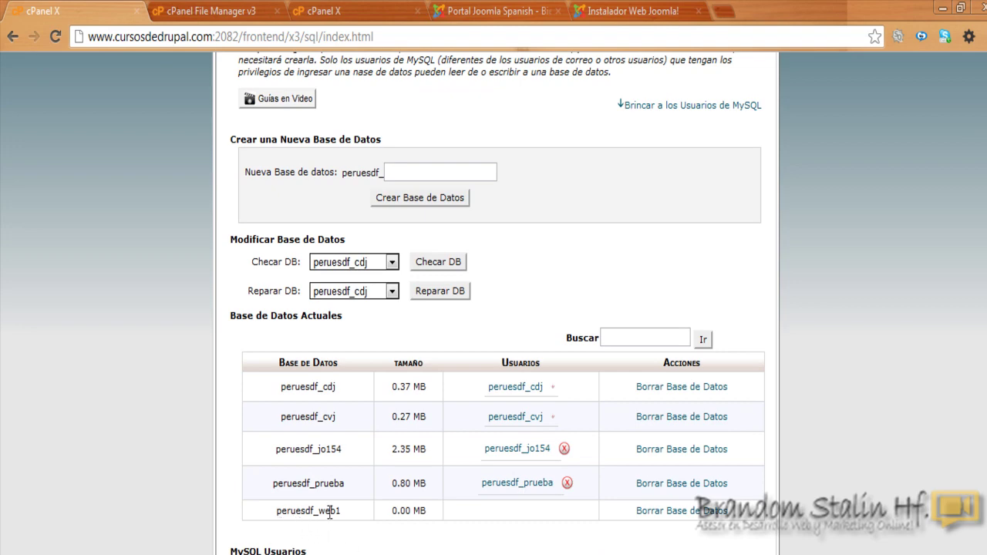
pyautogui.scroll(-5, 804, 392)
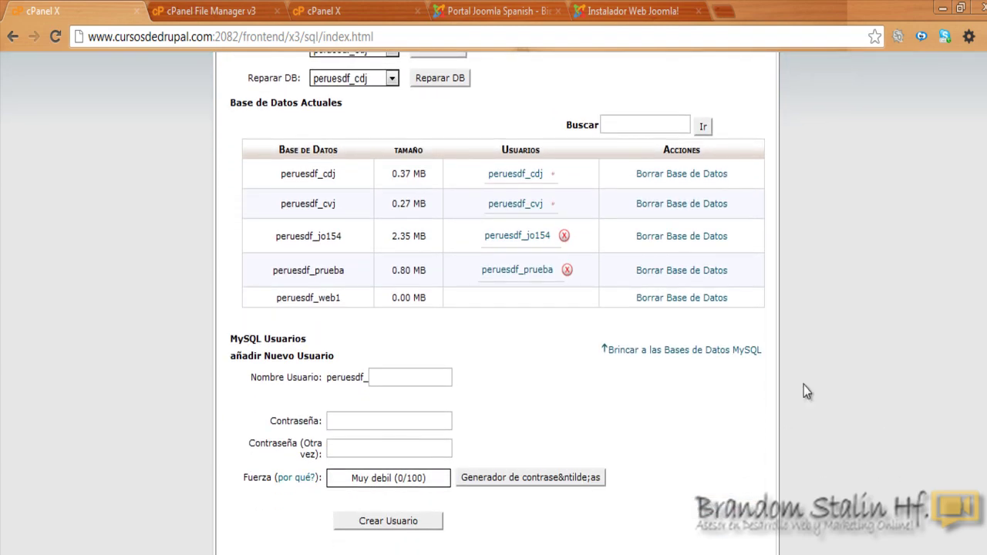
pyautogui.click(426, 377)
pyautogui.write('we')
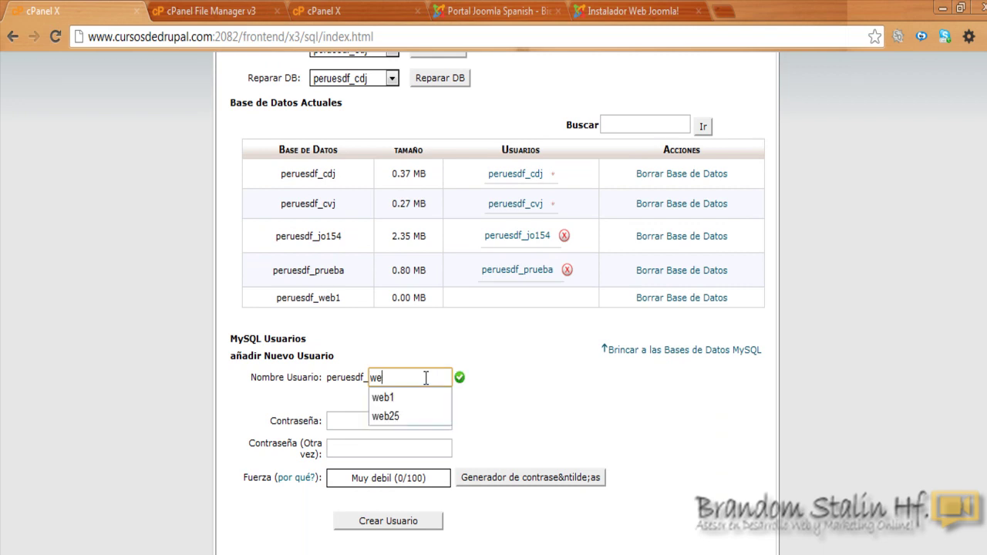
pyautogui.write('b1')
pyautogui.click(531, 407)
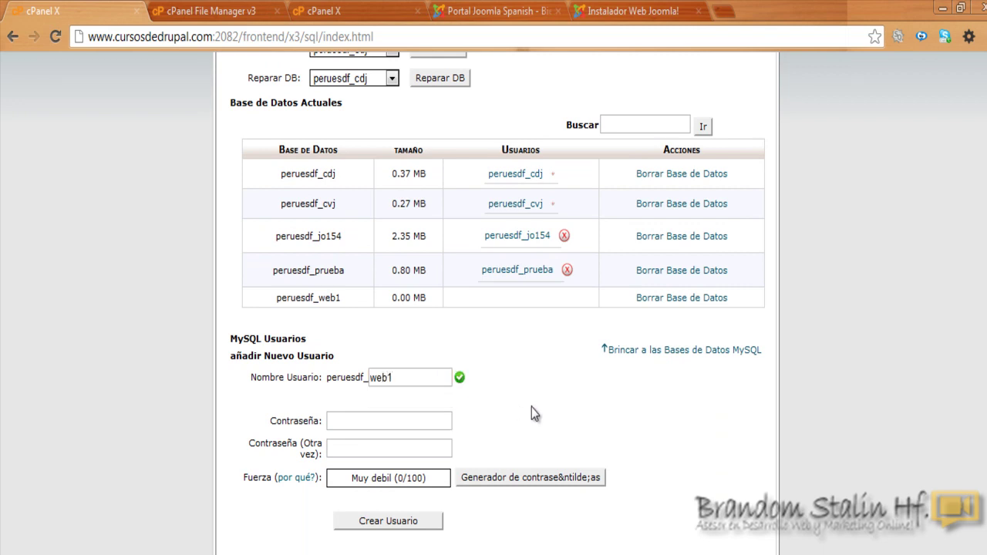
pyautogui.click(397, 421)
pyautogui.hotkey('alt', 'Tab')
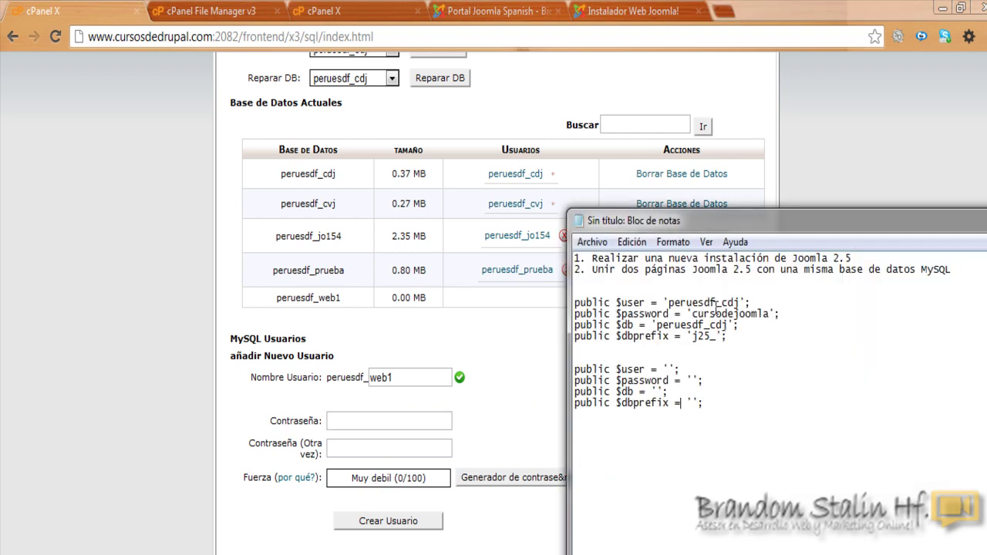
# Step: Copy peruesdf_web1 from the cPanel table and paste it as the $db and $user values
pyautogui.moveTo(668, 301); pyautogui.dragTo(739, 301)
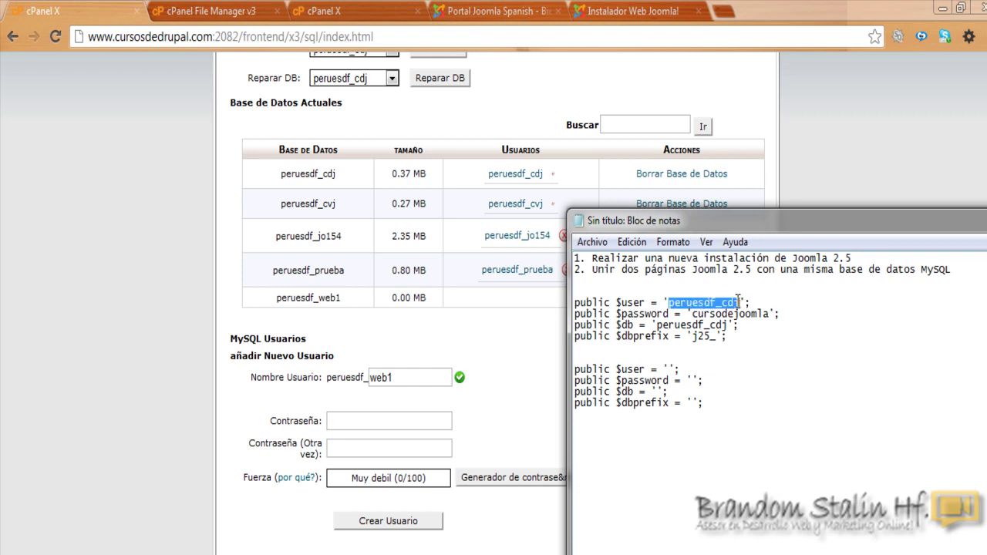
pyautogui.click(753, 336)
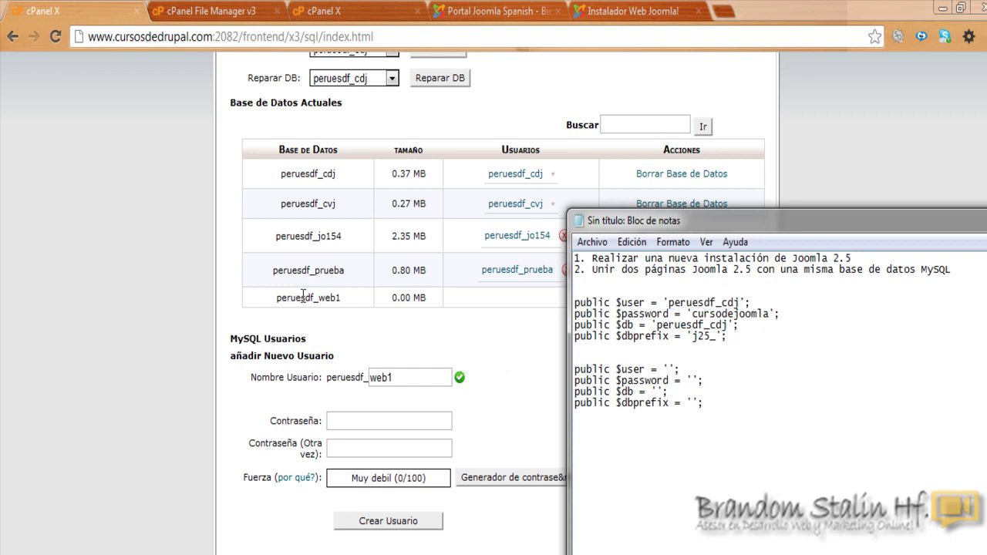
pyautogui.moveTo(276, 299); pyautogui.dragTo(344, 294)
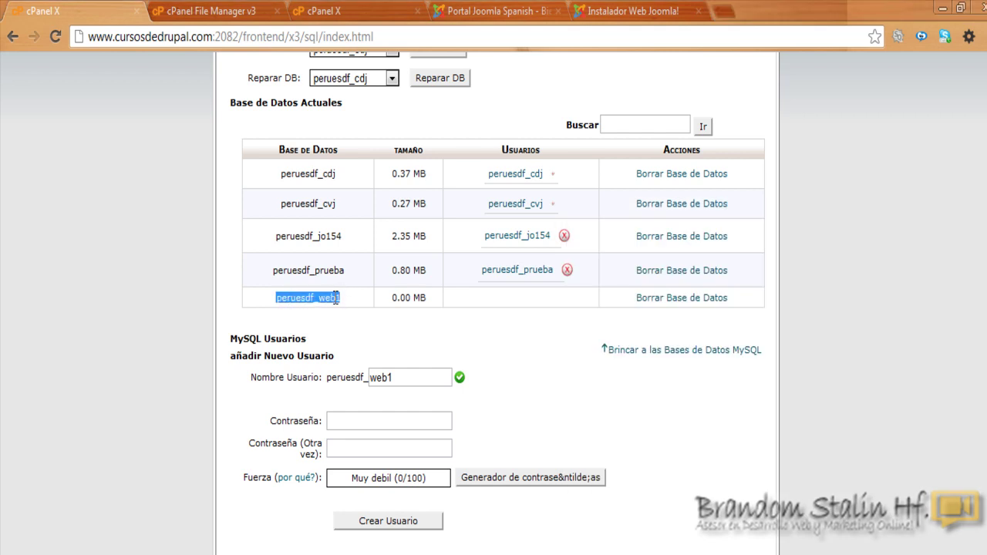
pyautogui.rightClick(335, 298)
pyautogui.click(355, 308)
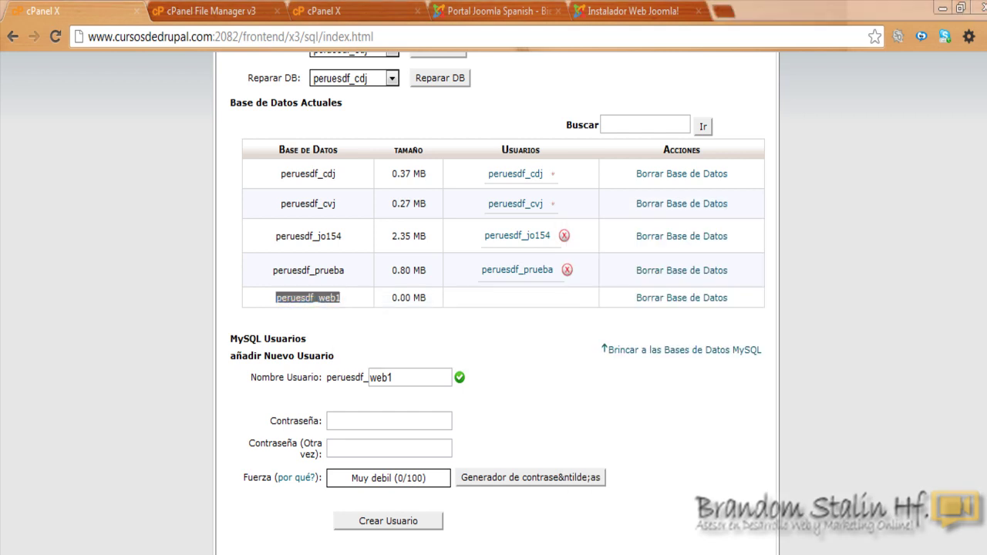
pyautogui.hotkey('alt', 'Tab')
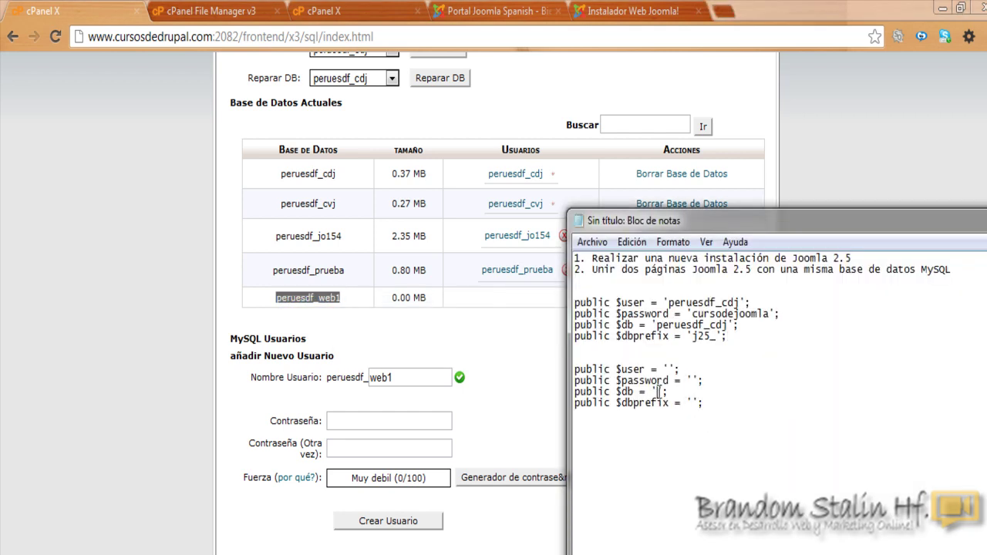
pyautogui.click(660, 392)
pyautogui.hotkey('ctrl', 'v')
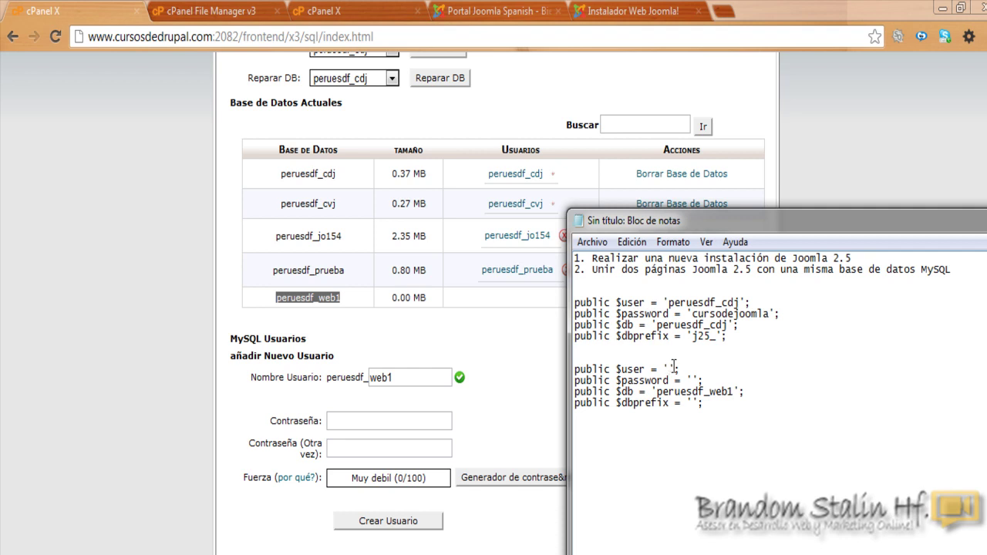
pyautogui.hotkey('ctrl', 'v')
# Step: Compare the password and prefix lines of both blocks and select the existing database password
pyautogui.moveTo(616, 314); pyautogui.dragTo(776, 314)
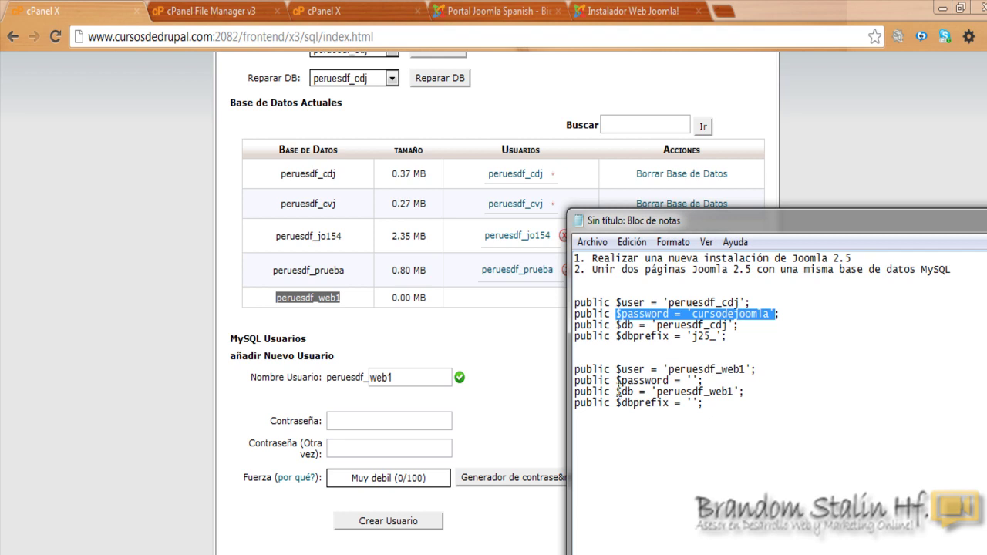
pyautogui.moveTo(615, 380); pyautogui.dragTo(705, 380)
pyautogui.moveTo(616, 336); pyautogui.dragTo(728, 336)
pyautogui.moveTo(607, 403); pyautogui.dragTo(705, 402)
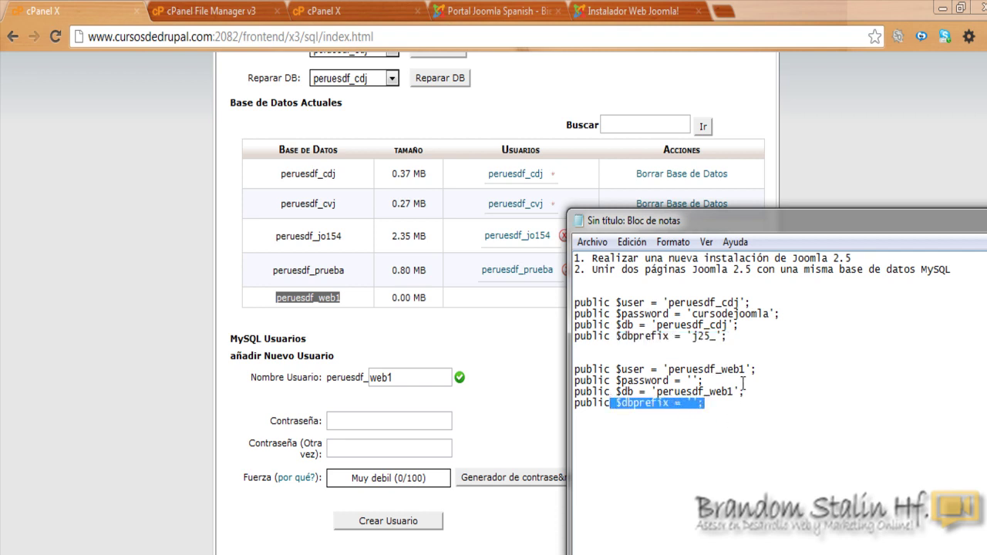
pyautogui.click(772, 412)
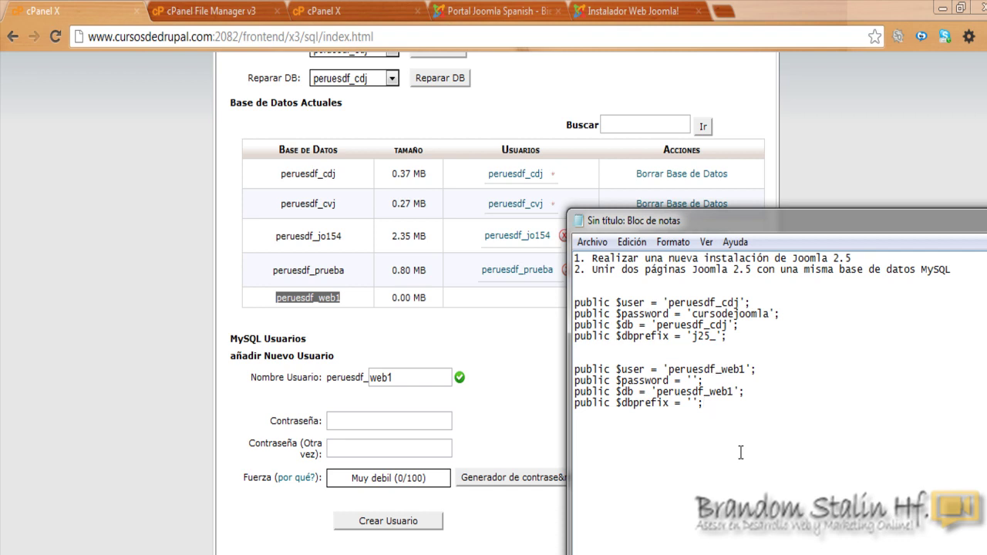
pyautogui.moveTo(693, 314); pyautogui.dragTo(769, 317)
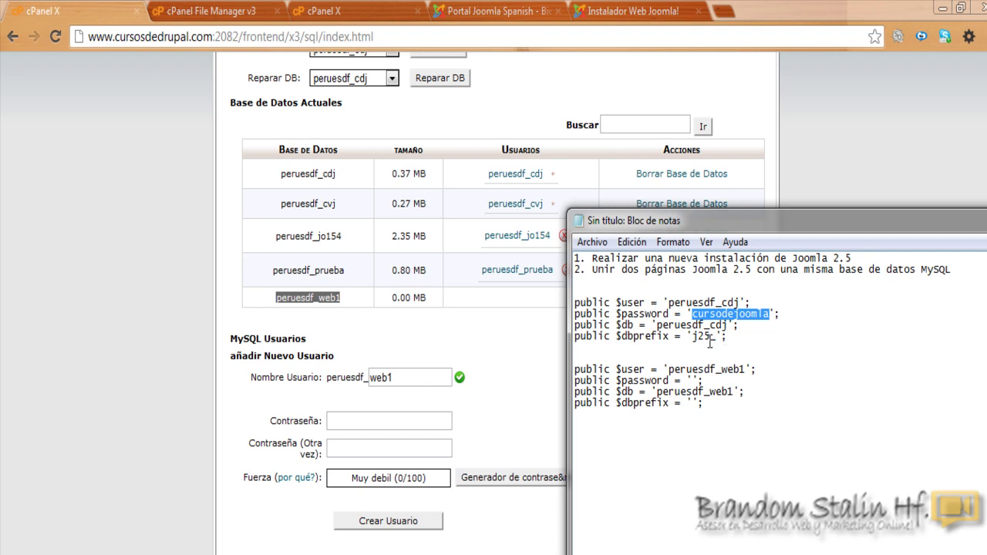
# Step: Enter the existing Joomla user's password twice and create MySQL user peruesdf_web1
pyautogui.click(358, 423)
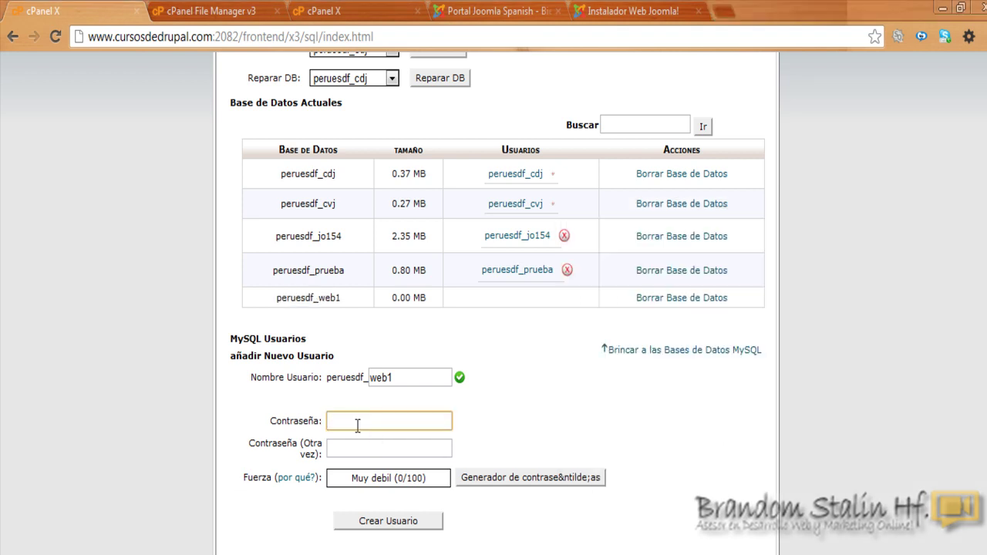
pyautogui.write('********')
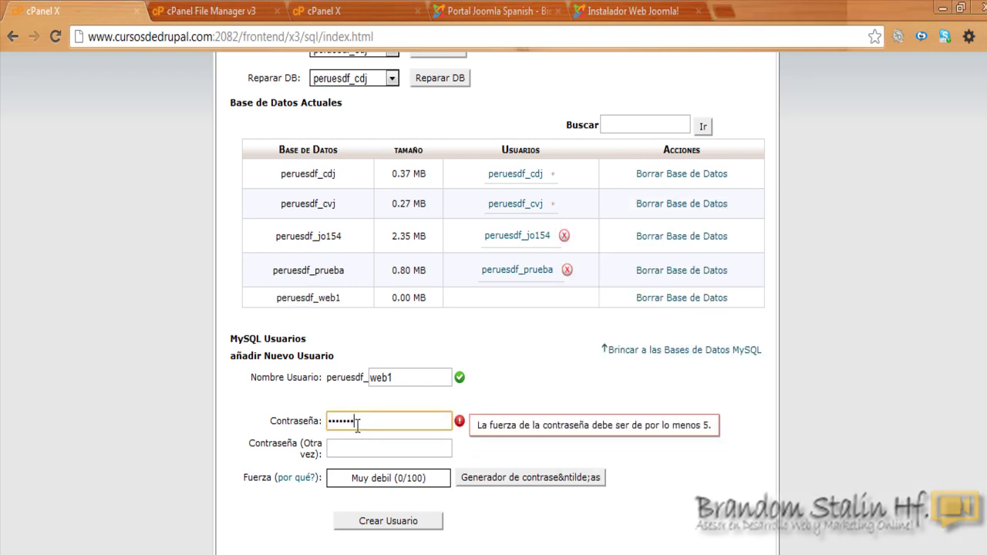
pyautogui.write('*****')
pyautogui.click(358, 450)
pyautogui.write('***')
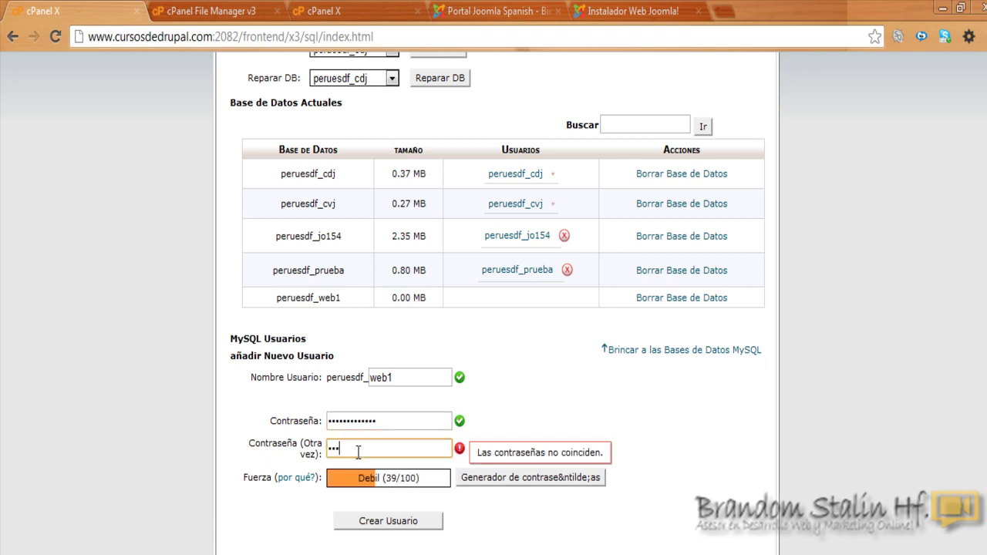
pyautogui.write('********')
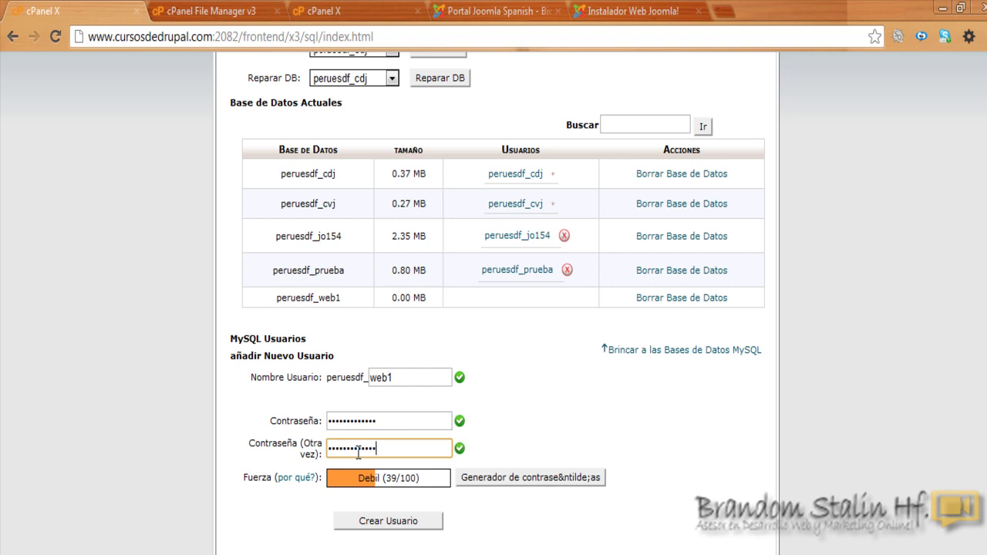
pyautogui.click(283, 521)
pyautogui.scroll(-2, 978, 398)
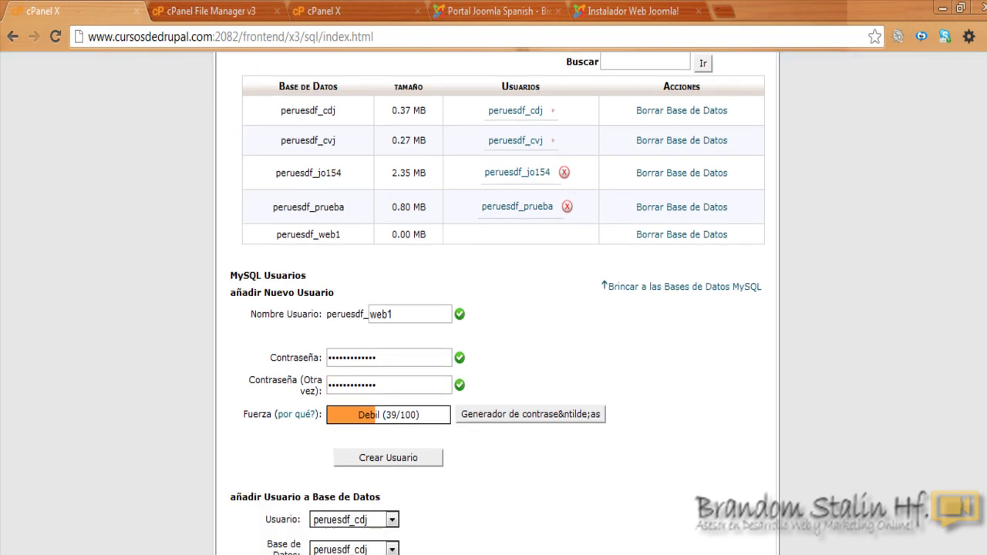
pyautogui.click(390, 458)
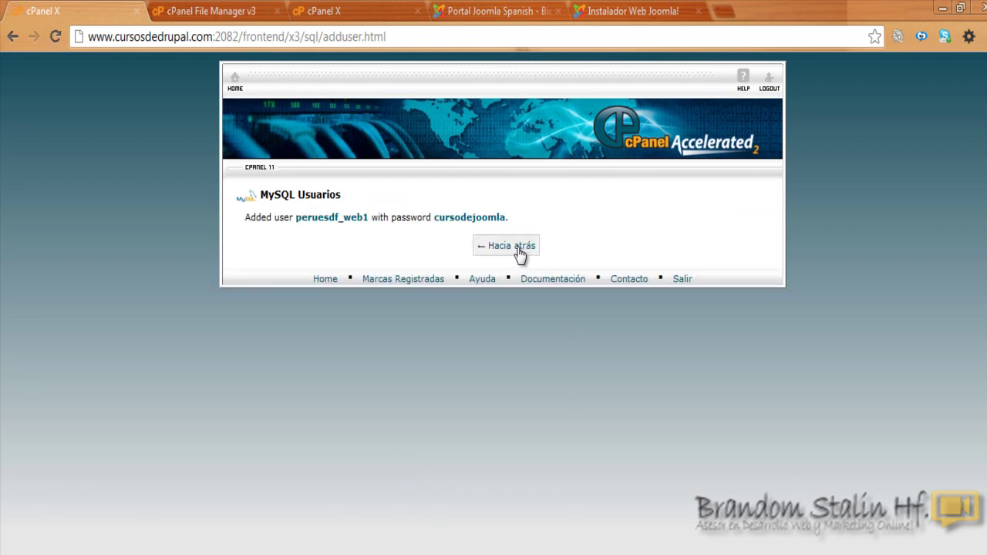
# Step: Add user peruesdf_web1 to the peruesdf_web1 database
pyautogui.click(518, 248)
pyautogui.scroll(-4, 518, 254)
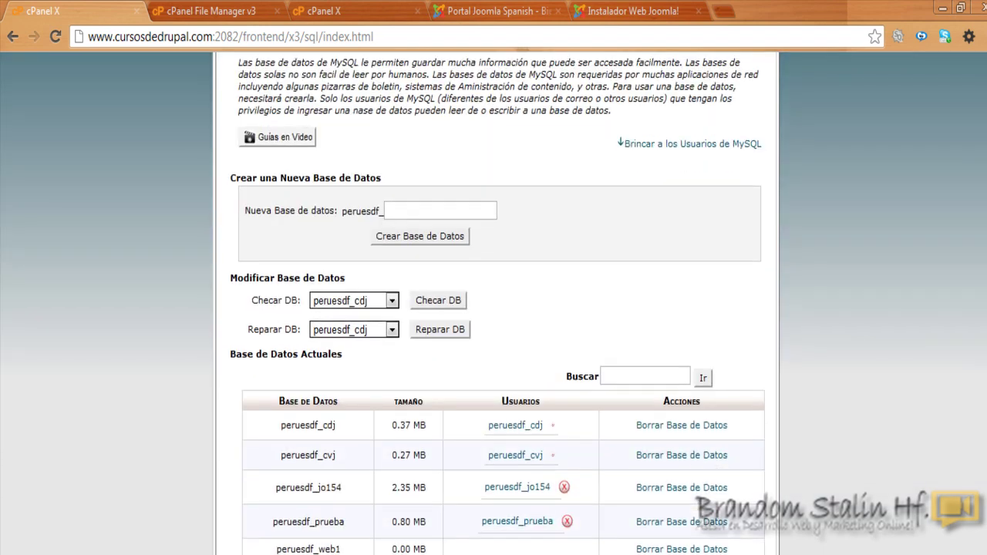
pyautogui.scroll(-4, 400, 472)
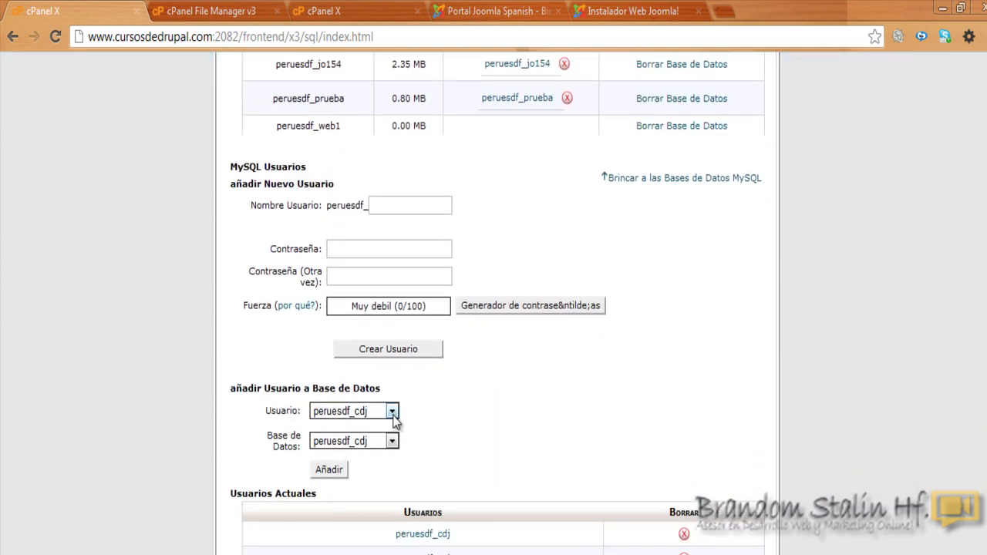
pyautogui.click(392, 413)
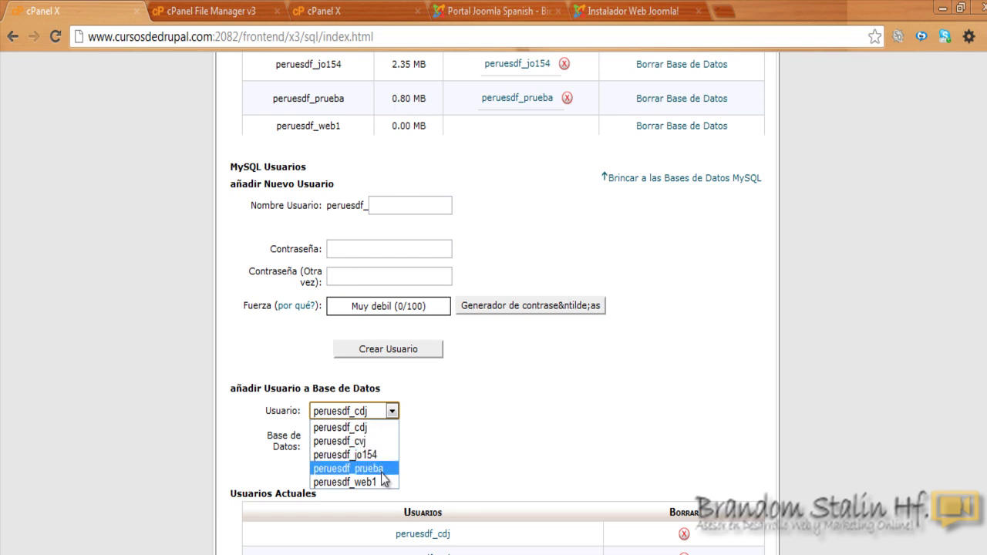
pyautogui.click(382, 482)
pyautogui.click(392, 441)
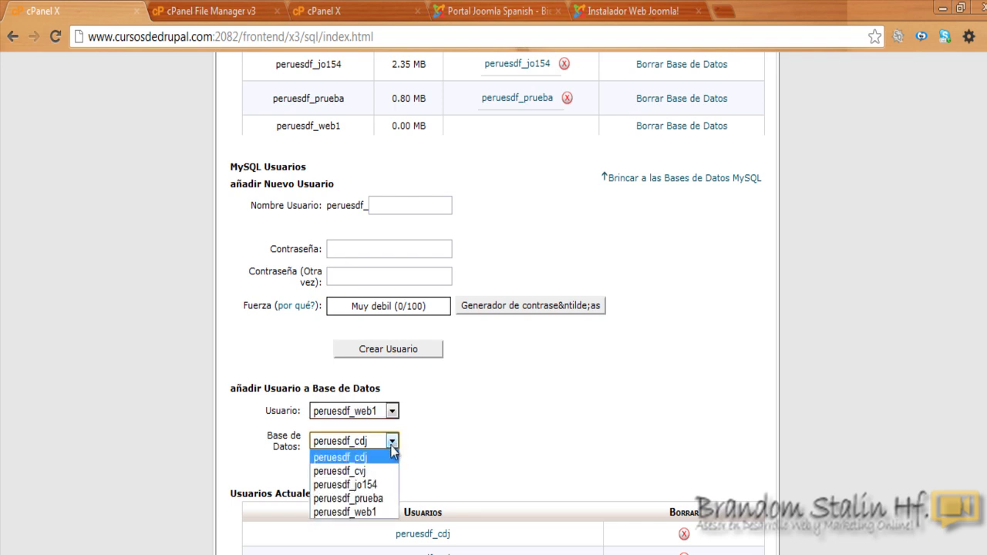
pyautogui.click(382, 512)
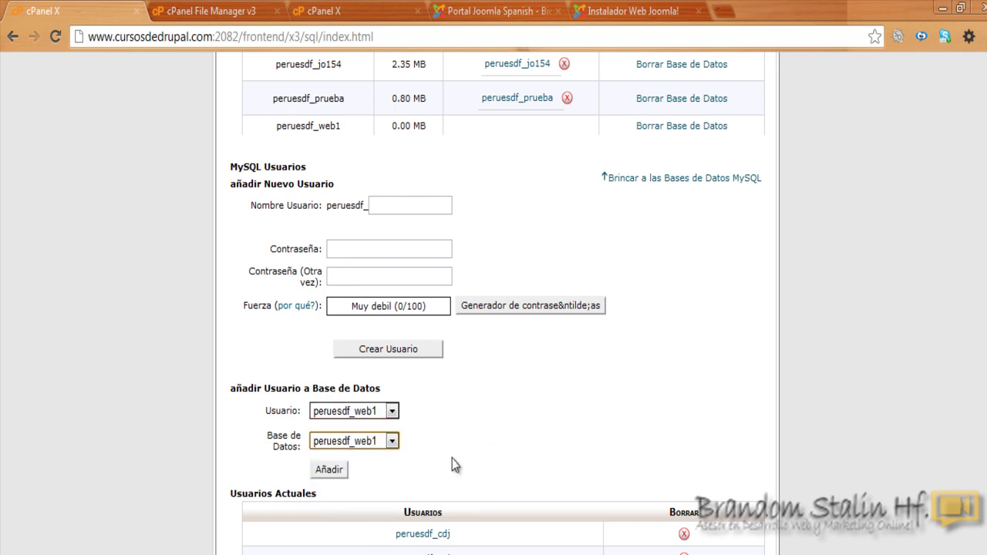
pyautogui.click(337, 472)
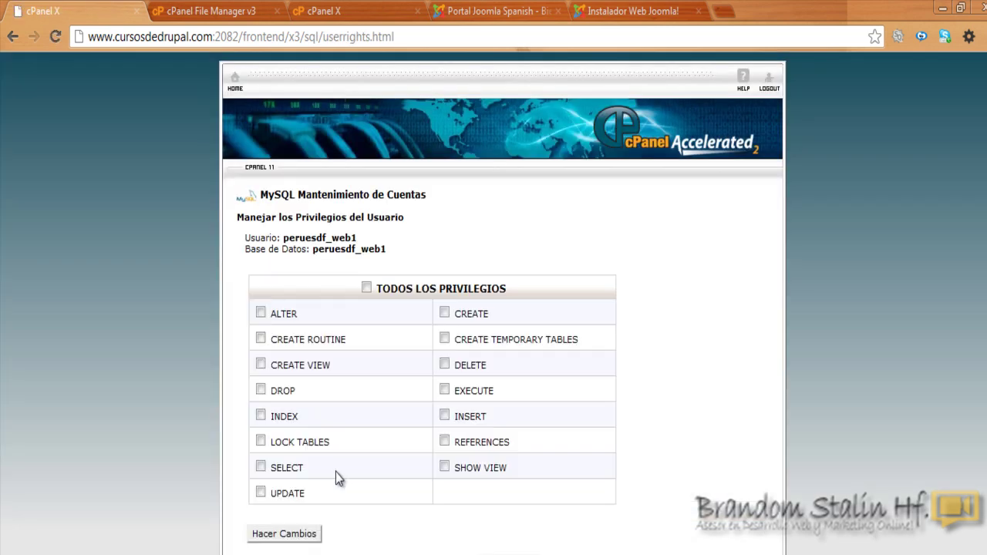
# Step: Grant the user all privileges, save the changes, and return to the Joomla installer
pyautogui.click(367, 287)
pyautogui.click(292, 535)
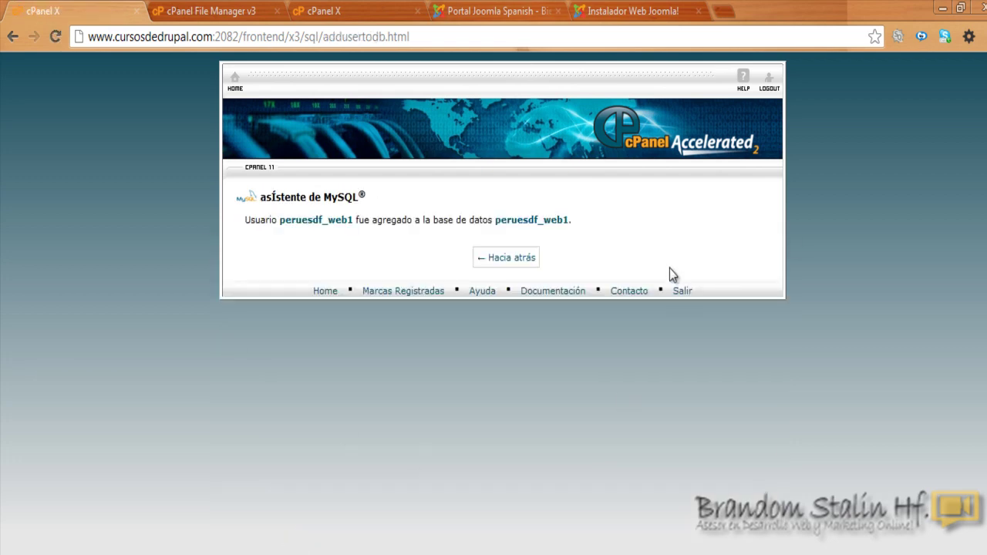
pyautogui.click(526, 259)
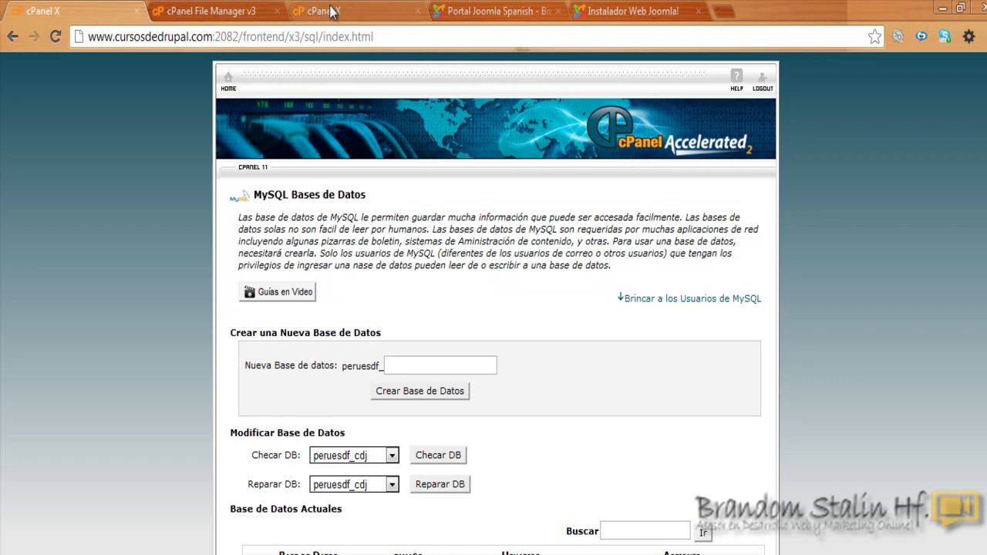
pyautogui.click(591, 8)
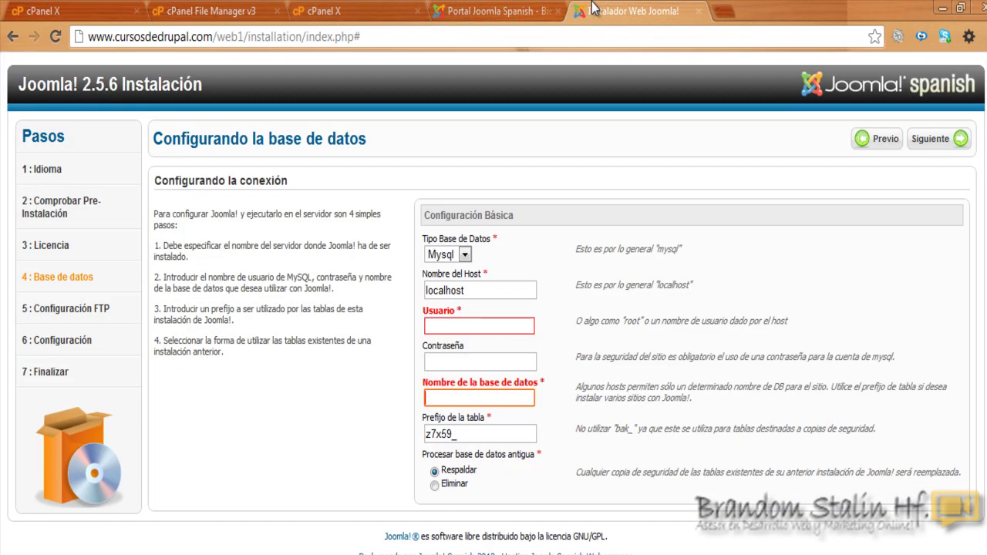
pyautogui.click(462, 325)
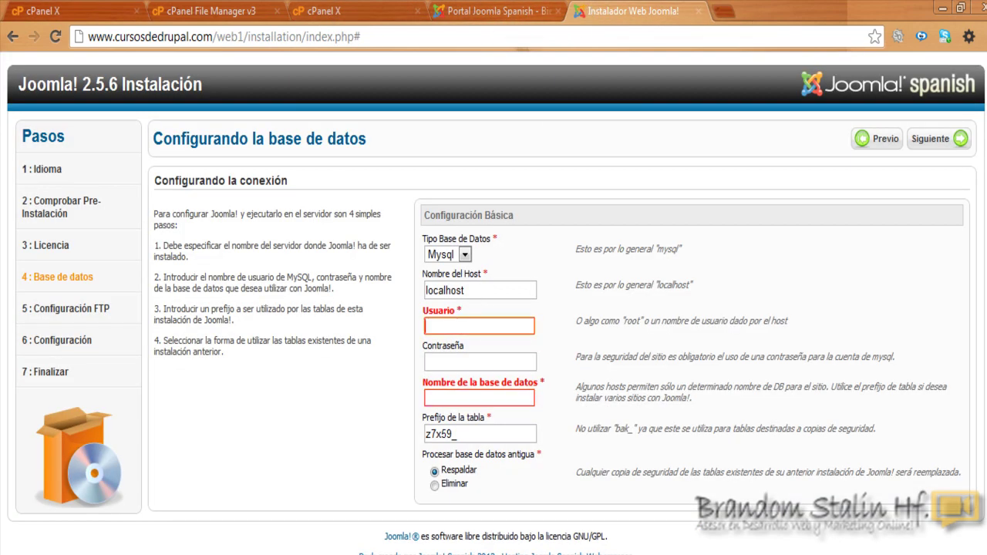
pyautogui.hotkey('alt', 'Tab')
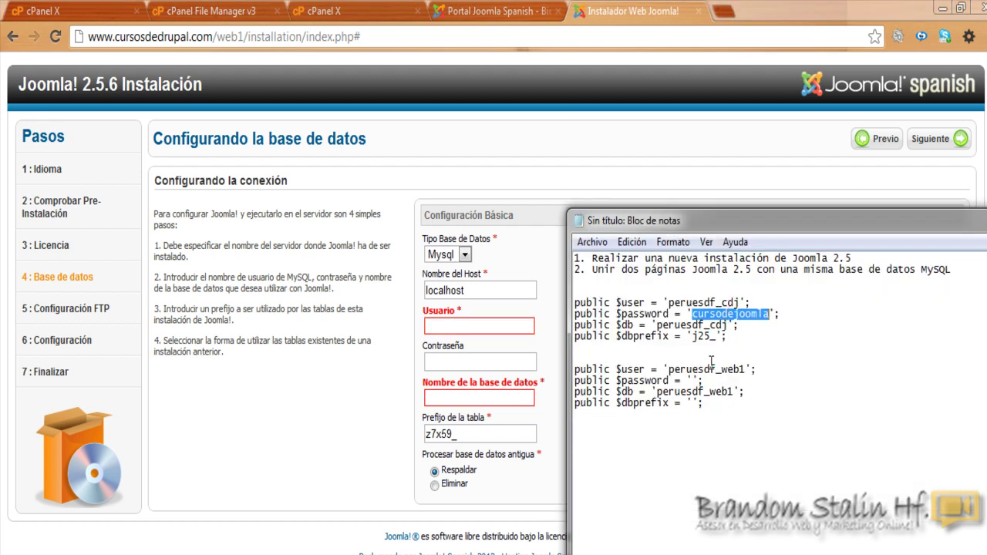
pyautogui.click(693, 361)
pyautogui.moveTo(670, 372)
pyautogui.mouseDown()
pyautogui.moveTo(704, 370)
pyautogui.moveTo(580, 370)
pyautogui.moveTo(745, 370)
pyautogui.moveTo(670, 374)
pyautogui.mouseUp()
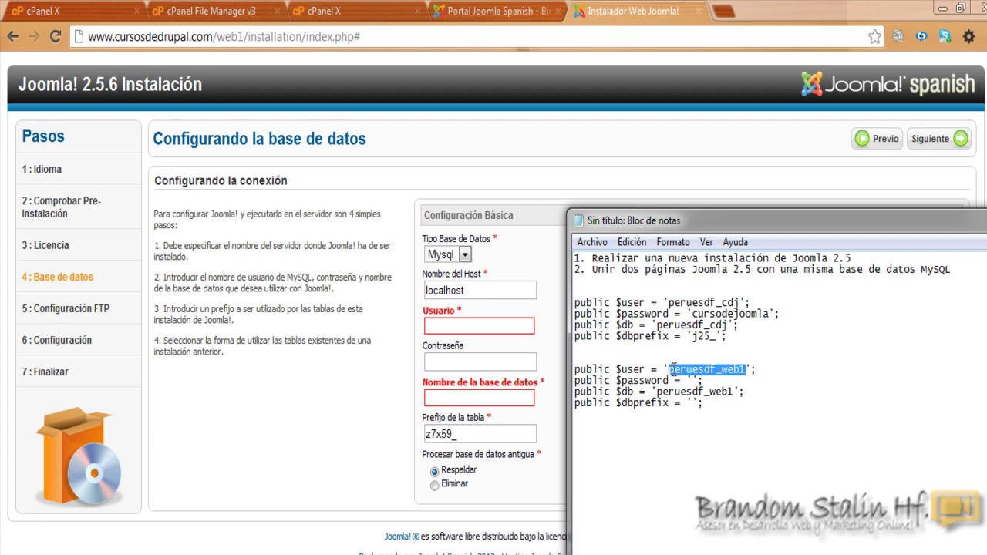
pyautogui.rightClick(670, 371)
pyautogui.click(729, 428)
pyautogui.rightClick(473, 327)
pyautogui.click(518, 416)
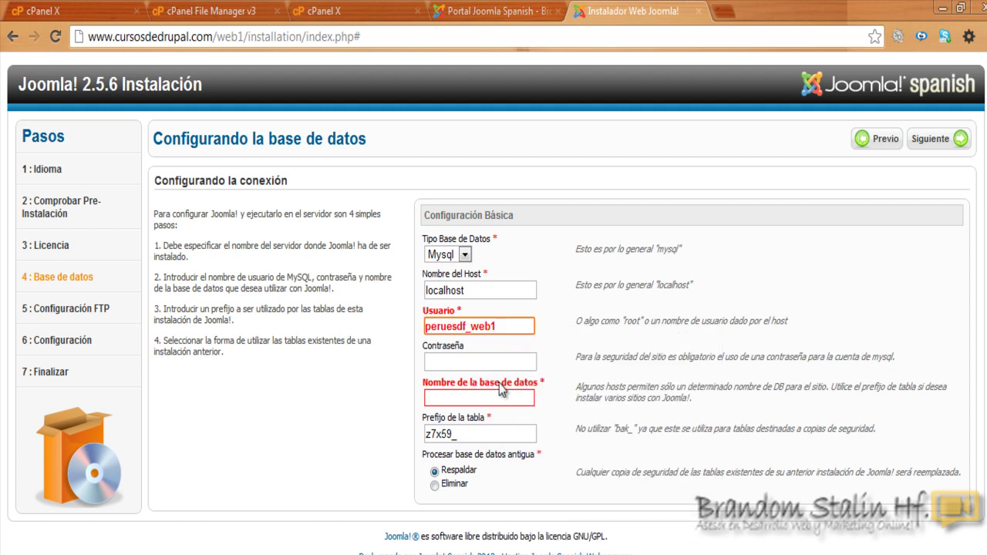
# Step: Paste peruesdf_web1 into the database name field
pyautogui.click(487, 399)
pyautogui.rightClick(486, 399)
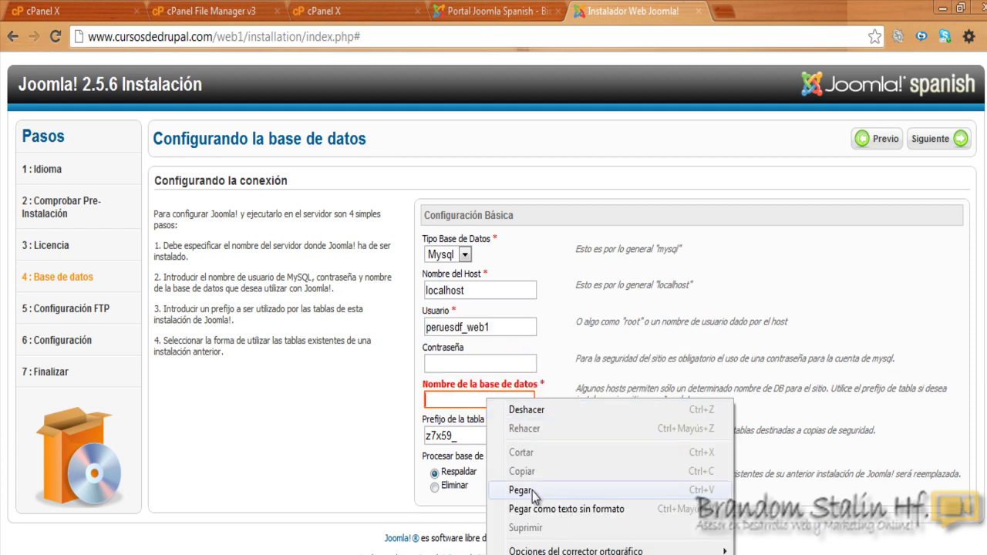
pyautogui.click(521, 490)
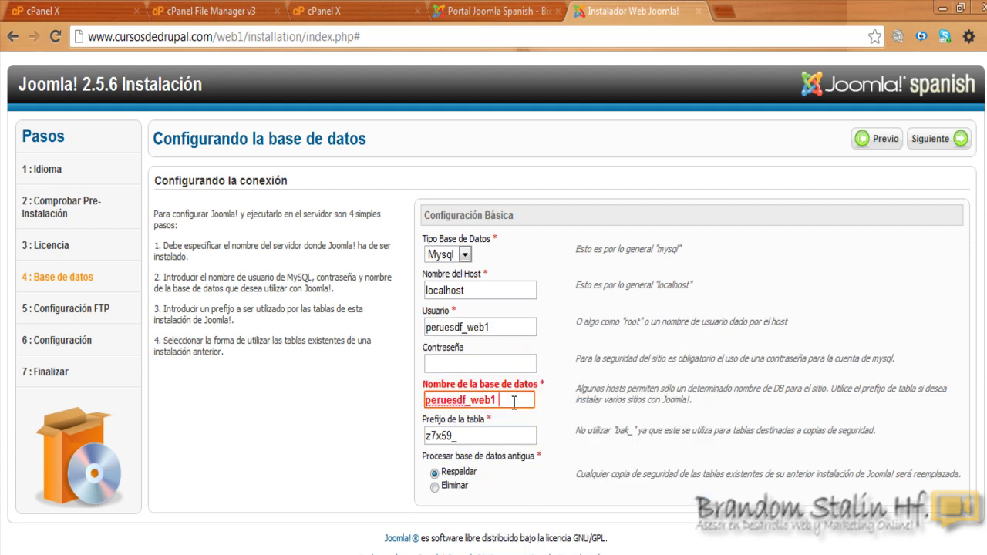
pyautogui.click(549, 445)
pyautogui.click(507, 404)
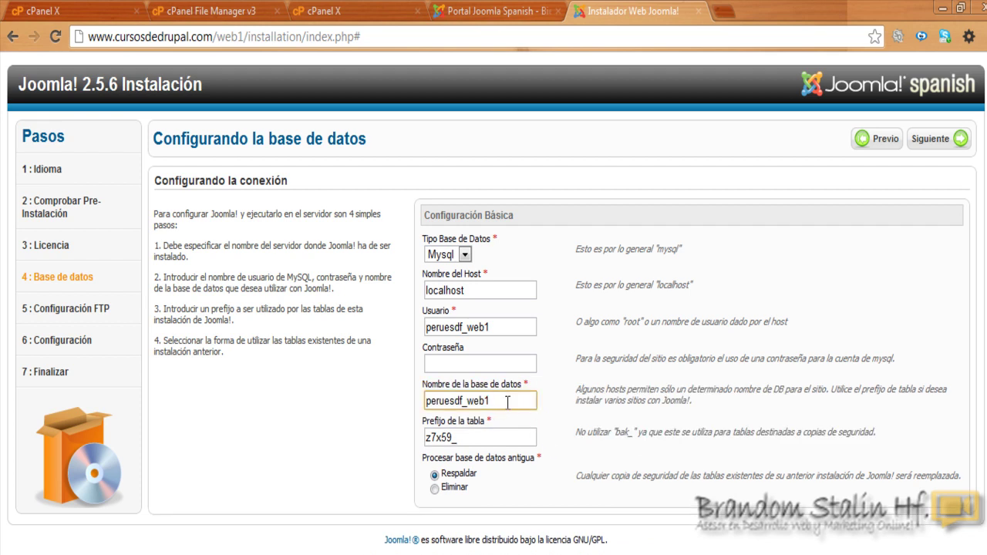
pyautogui.click(563, 371)
pyautogui.click(512, 327)
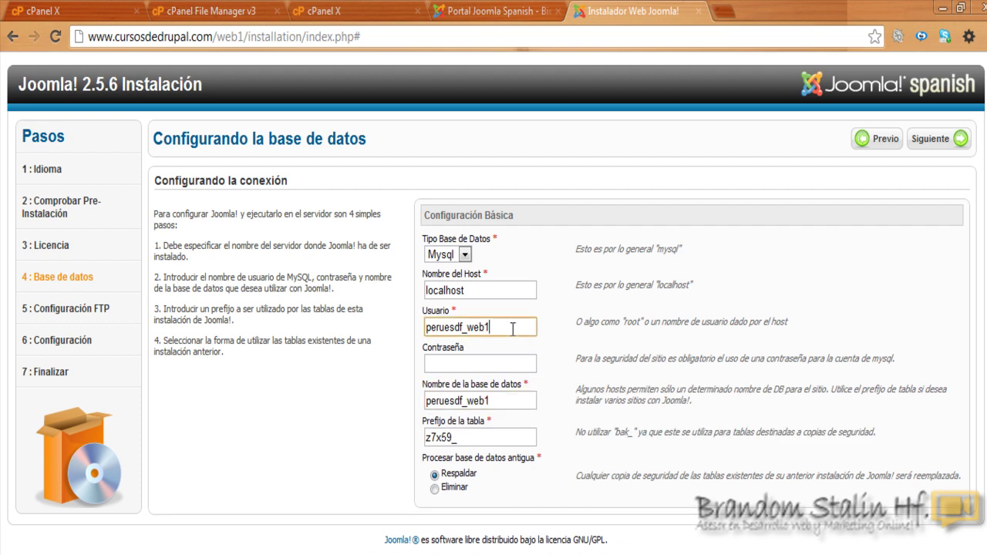
pyautogui.click(552, 408)
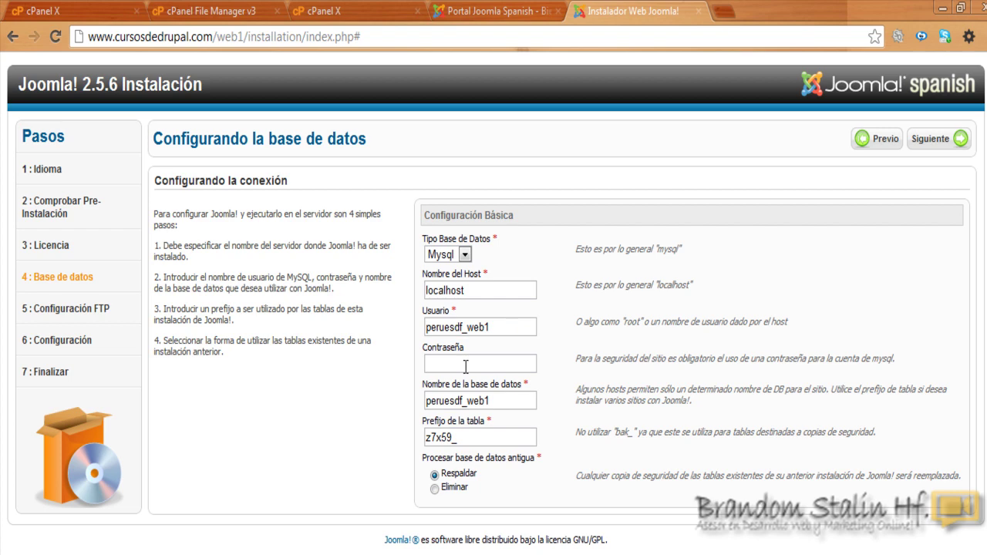
# Step: Enter the database password and look up the j25 table prefix in the notes
pyautogui.hotkey('alt', 'Tab')
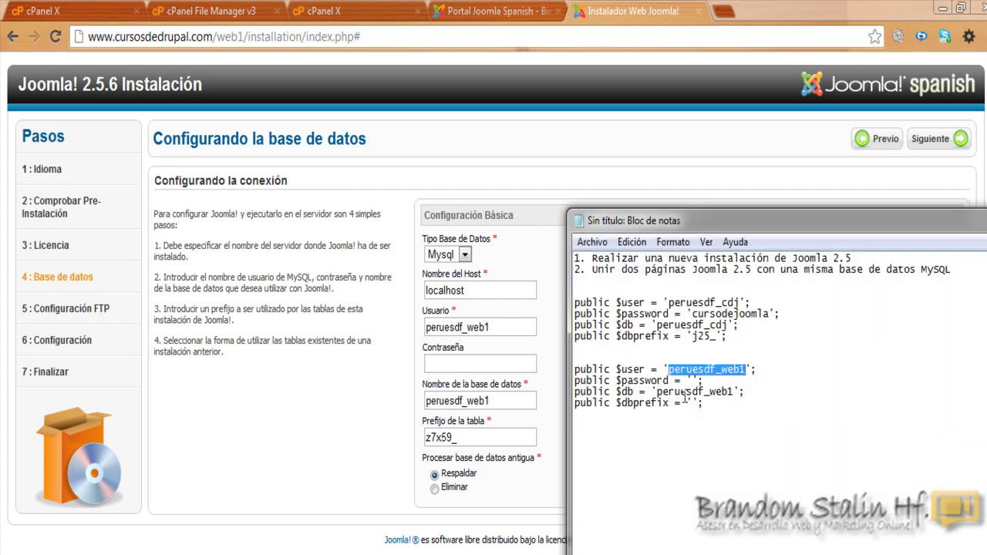
pyautogui.click(461, 361)
pyautogui.write('•••••••')
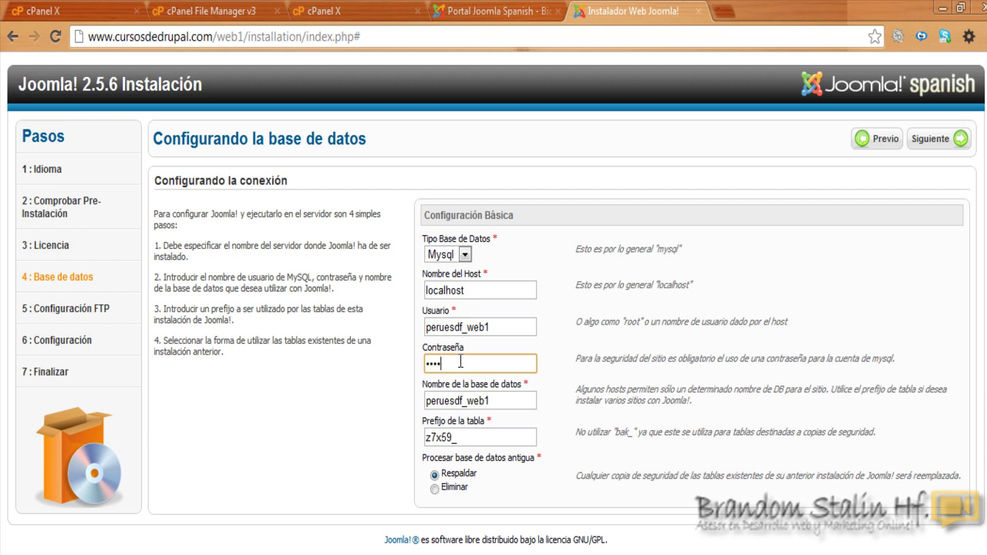
pyautogui.write('••••')
pyautogui.press('BackSpace')
pyautogui.press('BackSpace')
pyautogui.press('BackSpace')
pyautogui.press('BackSpace')
pyautogui.press('BackSpace')
pyautogui.press('BackSpace')
pyautogui.press('BackSpace')
pyautogui.press('BackSpace')
pyautogui.press('BackSpace')
pyautogui.press('BackSpace')
pyautogui.press('BackSpace')
pyautogui.write('•••••••••••')
pyautogui.click(560, 427)
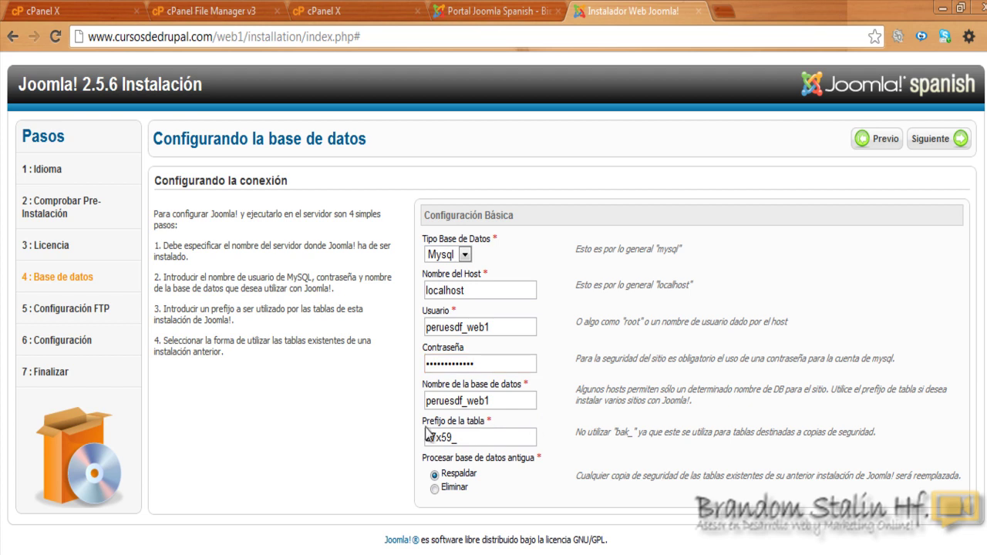
pyautogui.hotkey('alt', 'Tab')
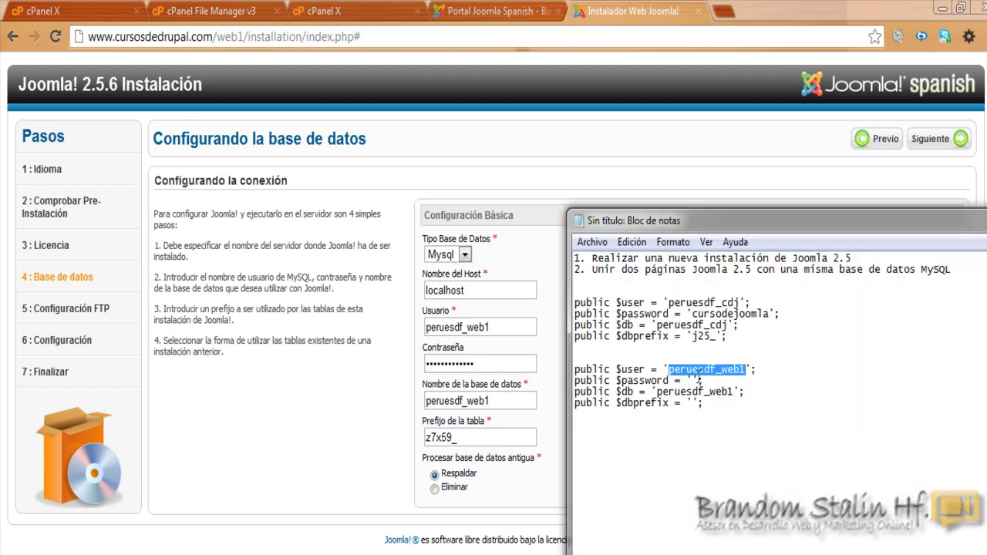
pyautogui.moveTo(692, 338); pyautogui.dragTo(710, 339)
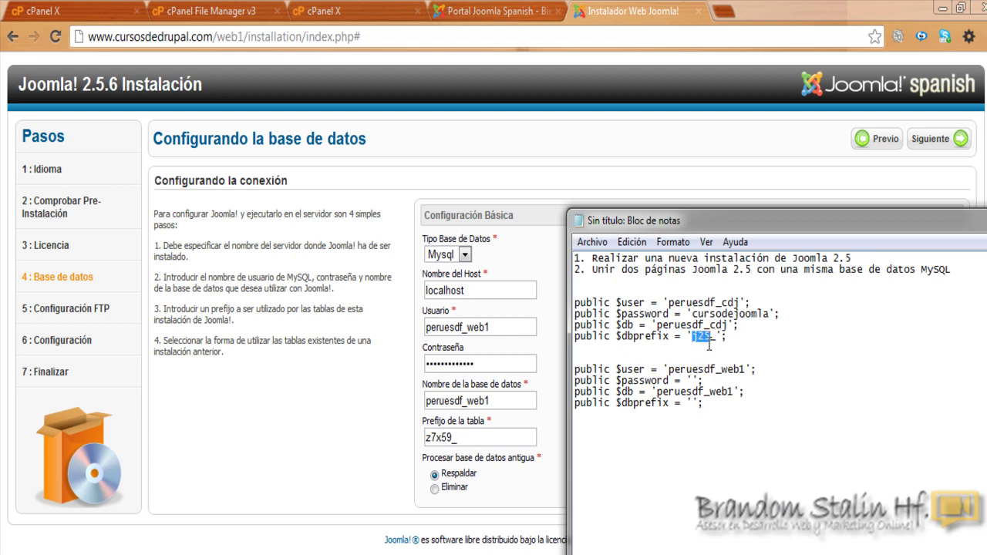
pyautogui.click(453, 436)
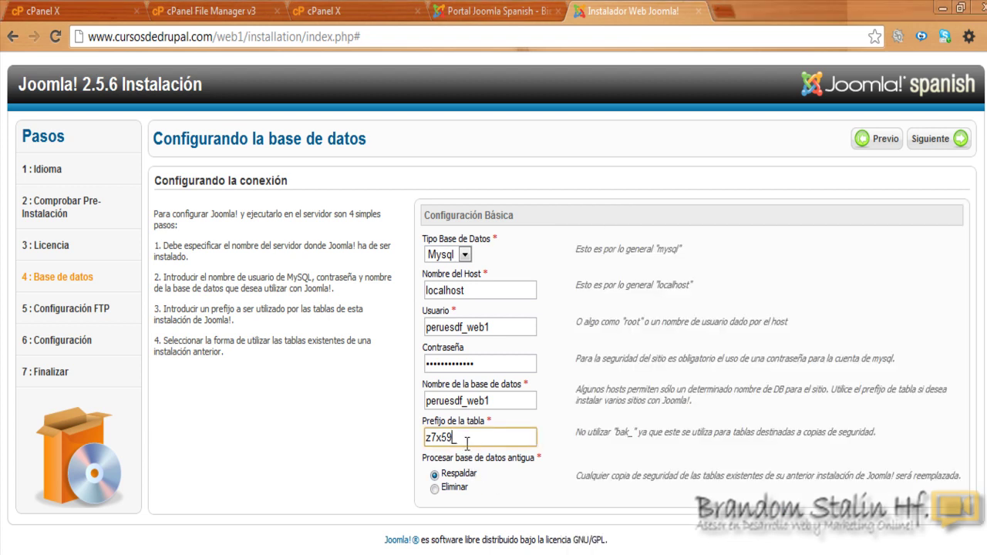
# Step: Change the table prefix to j25 and compare it against the notes
pyautogui.press('BackSpace')
pyautogui.press('BackSpace')
pyautogui.press('BackSpace')
pyautogui.press('BackSpace')
pyautogui.press('BackSpace')
pyautogui.write('j25')
pyautogui.hotkey('alt', 'Tab')
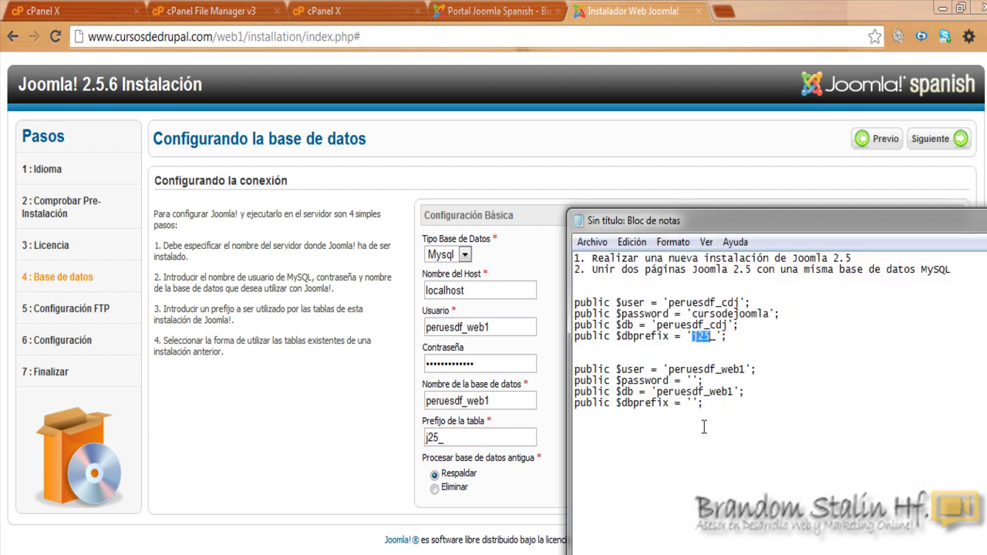
pyautogui.click(366, 493)
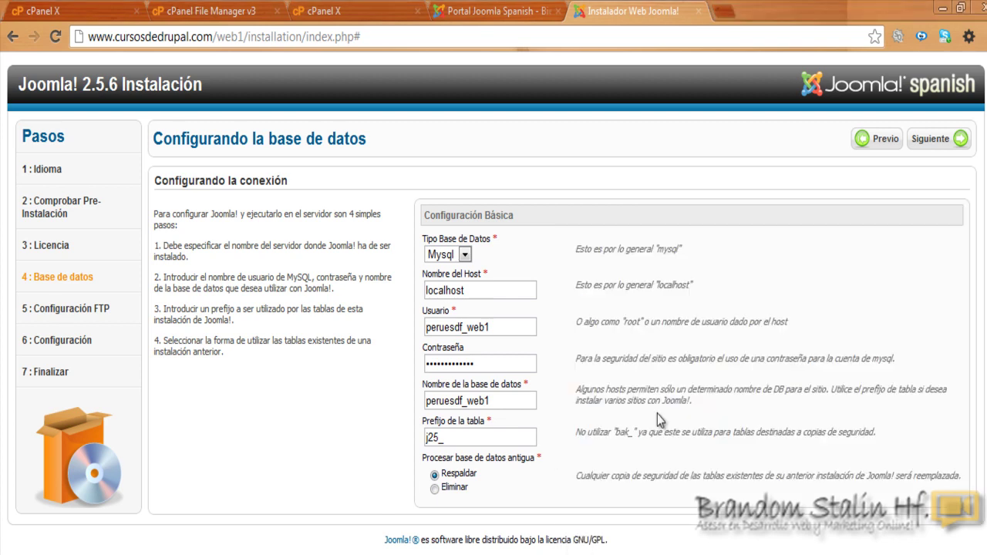
# Step: Submit the database settings and skip the optional FTP step
pyautogui.click(934, 143)
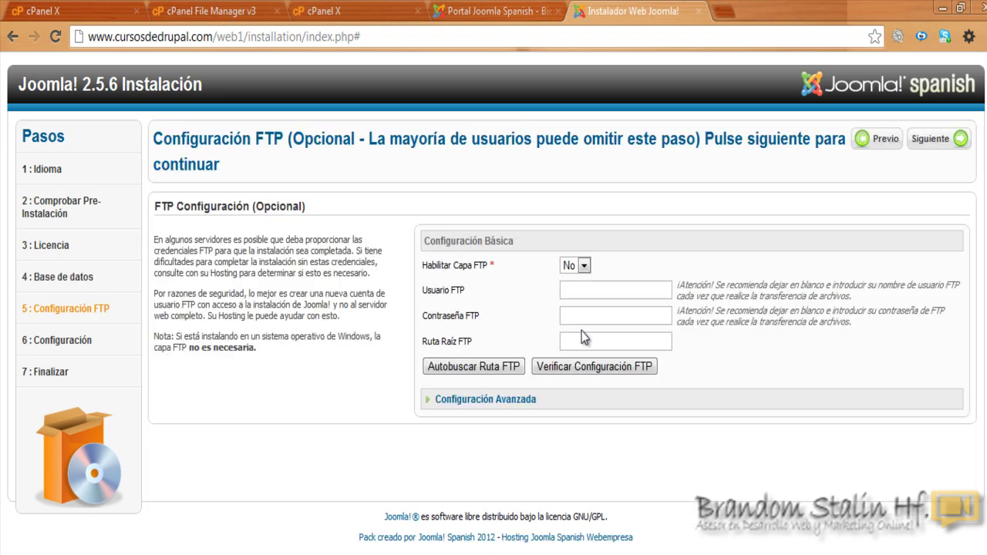
pyautogui.click(939, 139)
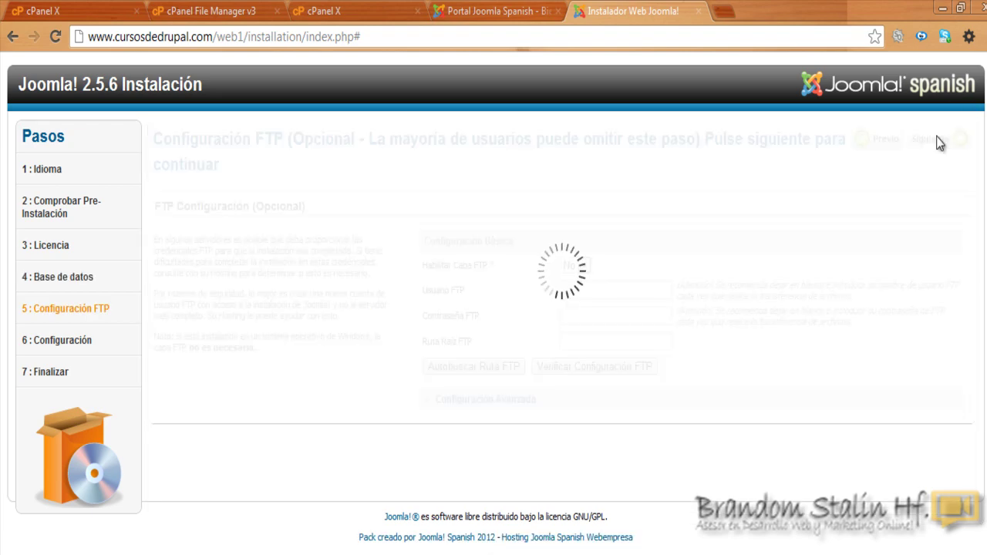
pyautogui.click(602, 239)
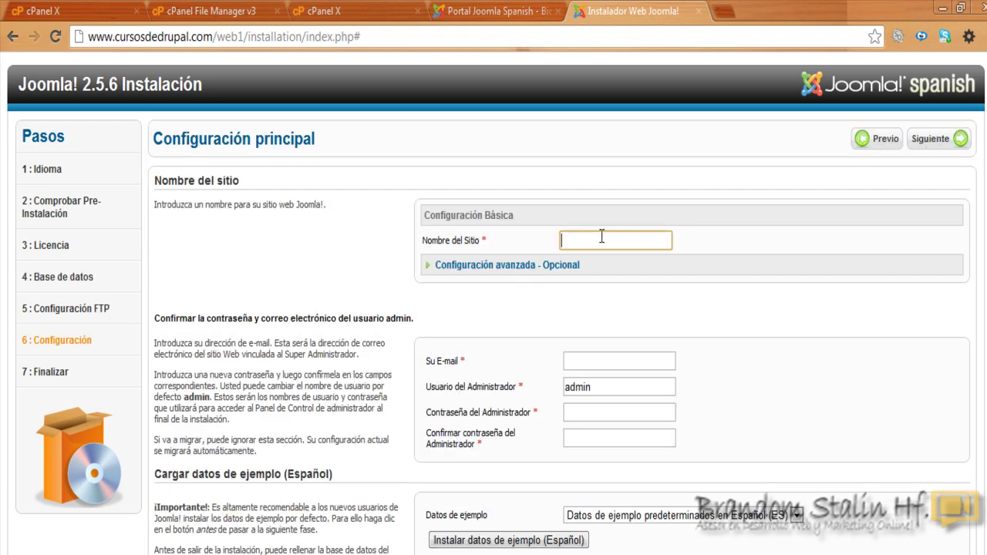
# Step: Enter site name 'curso de joomla' and the administrator e-mail address
pyautogui.write('curso de')
pyautogui.write('joomla')
pyautogui.click(604, 361)
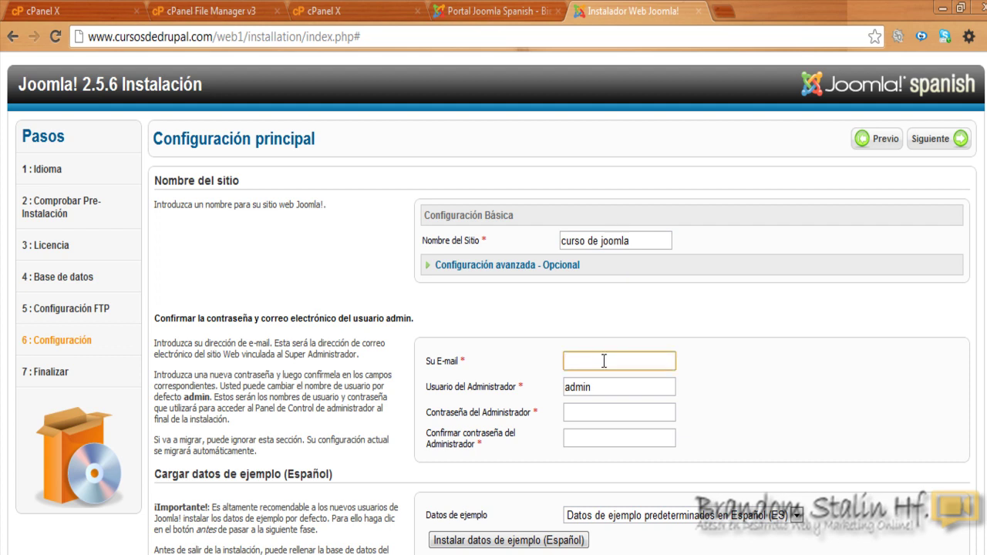
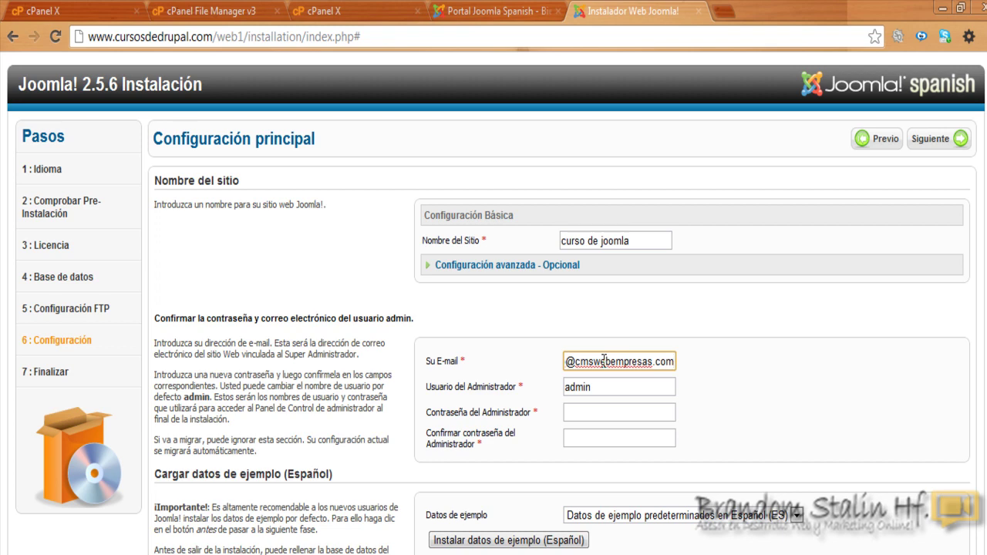
pyautogui.click(688, 377)
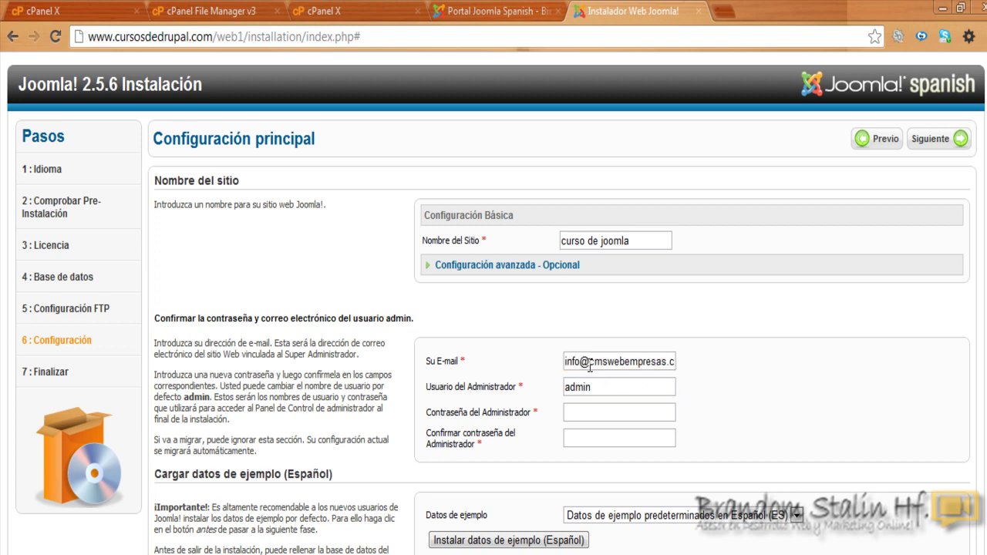
pyautogui.scroll(-1, 694, 309)
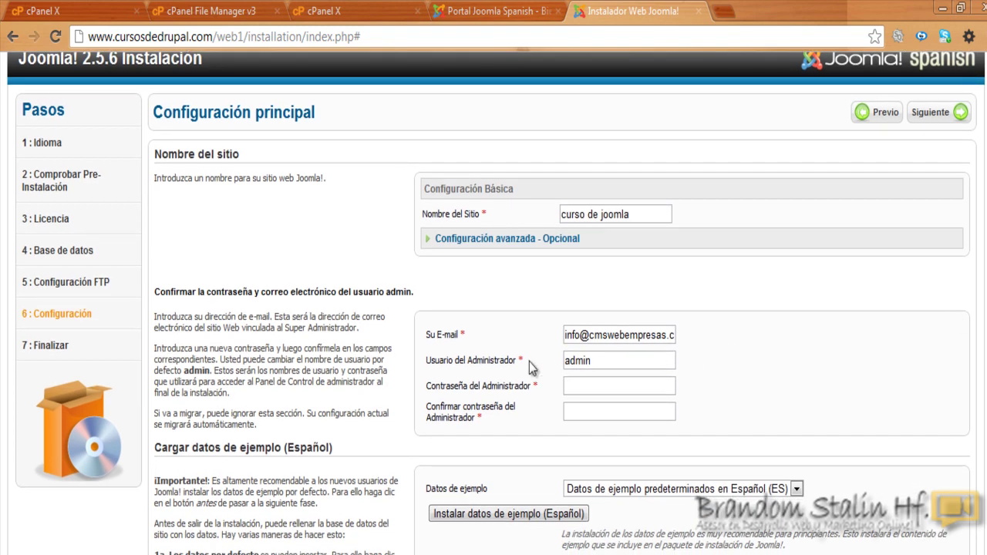
# Step: Replace the default admin username with a custom one and enter the password twice
pyautogui.click(602, 361)
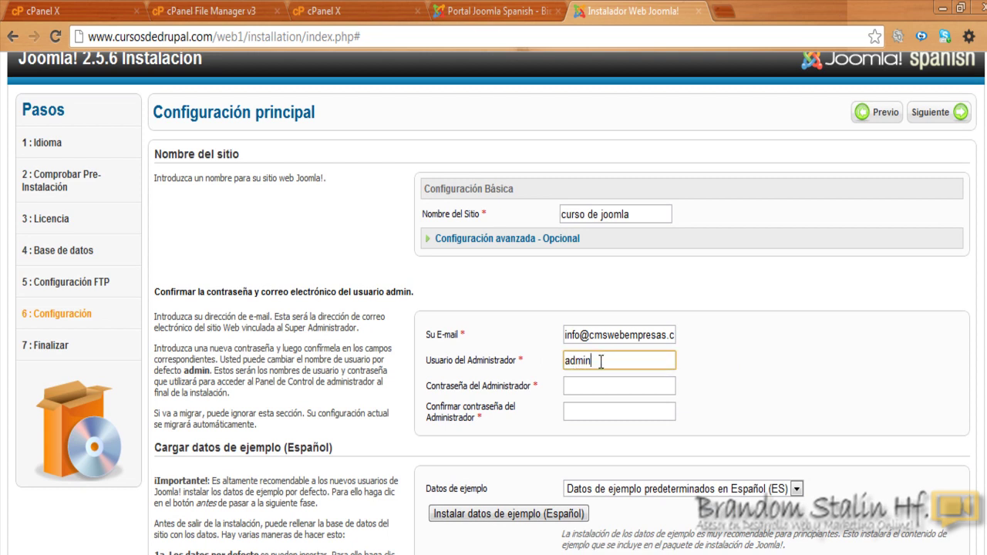
pyautogui.moveTo(600, 361); pyautogui.dragTo(549, 362)
pyautogui.press('BackSpace')
pyautogui.write('brandom')
pyautogui.click(600, 388)
pyautogui.write('••••••••')
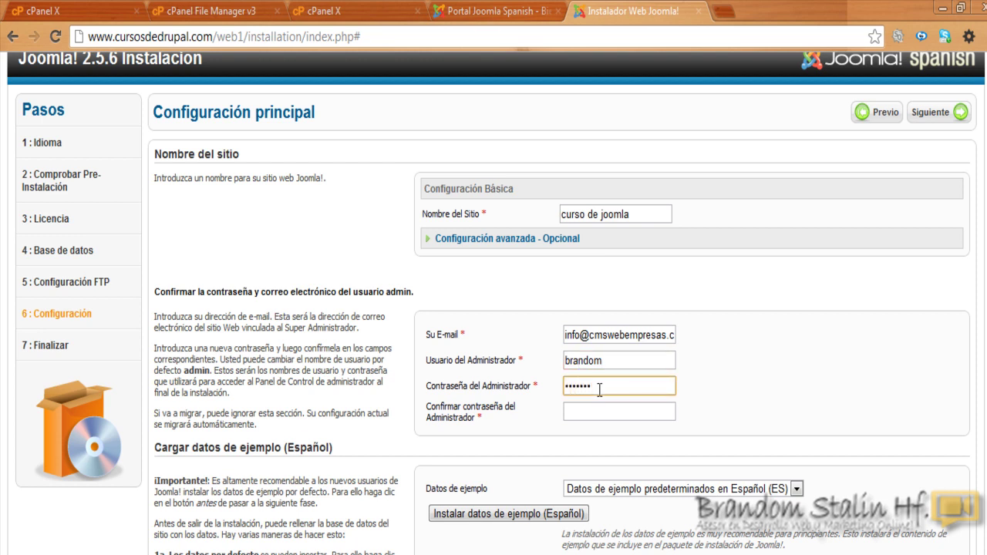
pyautogui.click(606, 414)
pyautogui.write('•••••••')
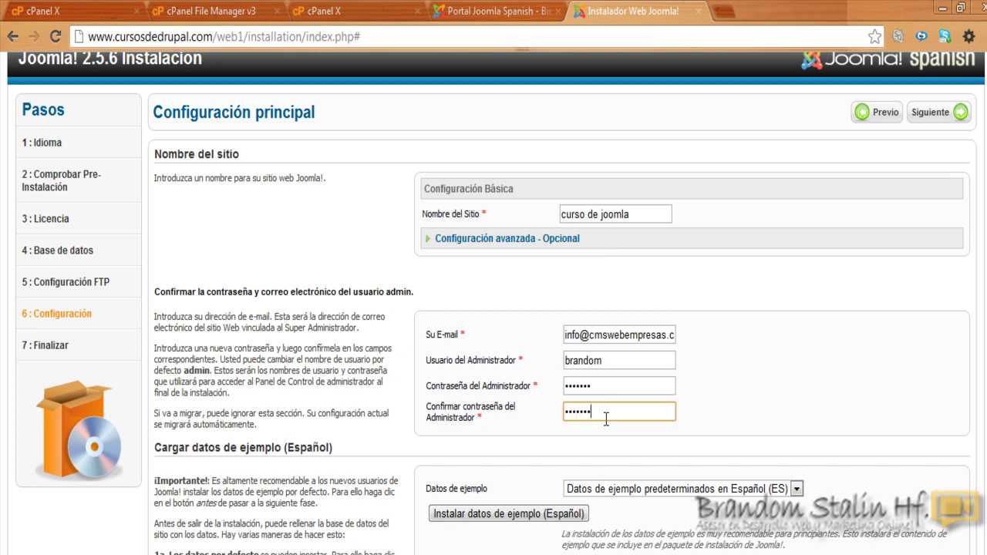
pyautogui.click(724, 380)
pyautogui.scroll(-1, 977, 427)
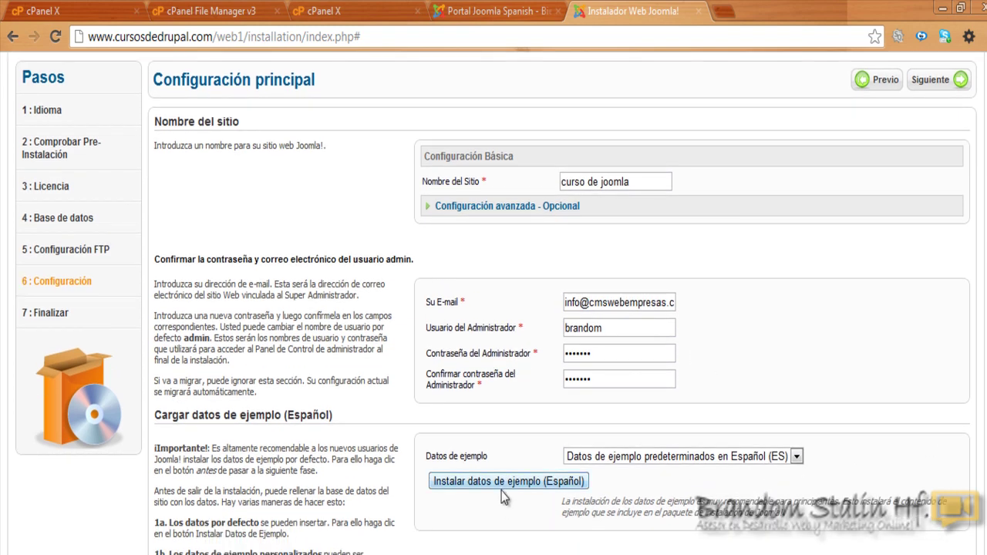
pyautogui.scroll(1, 556, 380)
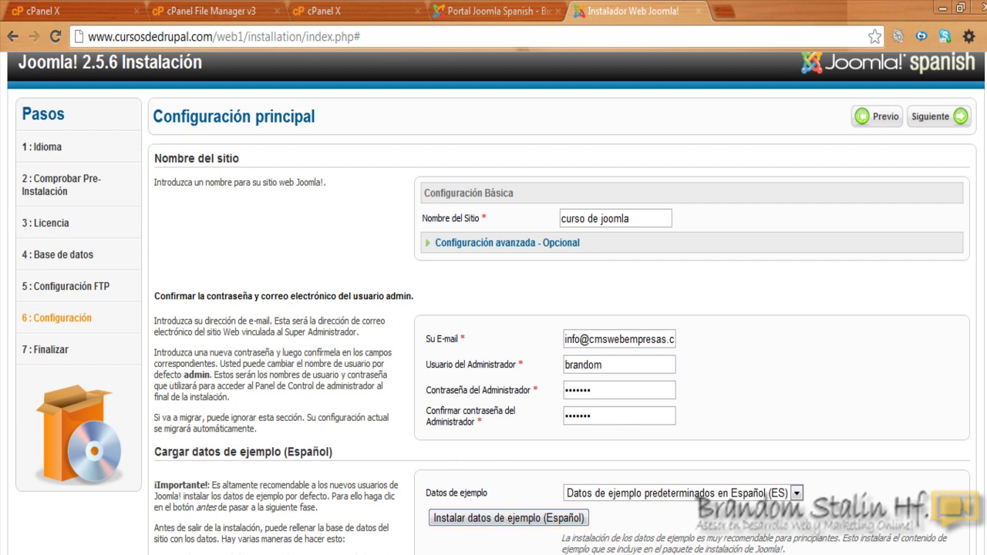
pyautogui.scroll(1, 582, 532)
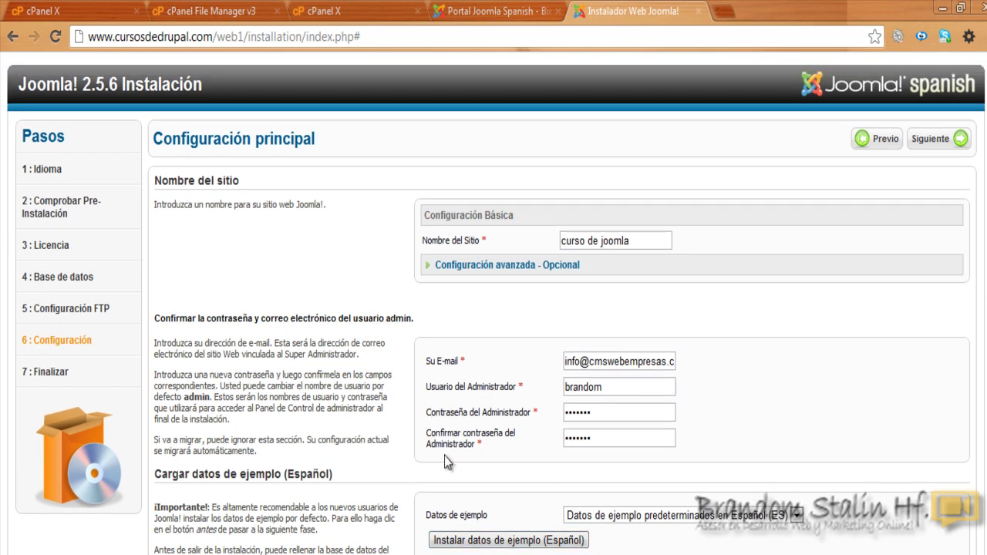
# Step: Complete the Joomla install, delete the installation folder, and view the web1 front page
pyautogui.click(935, 146)
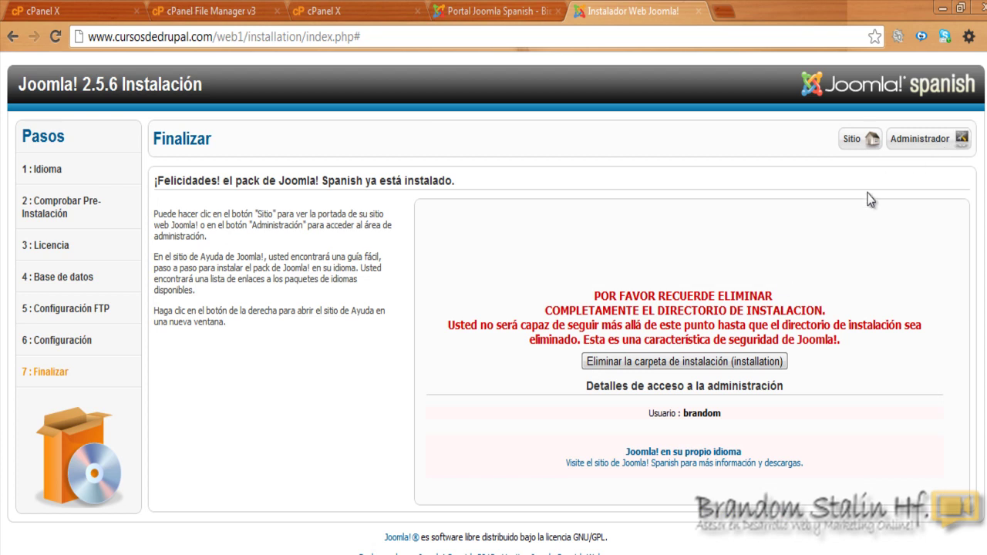
pyautogui.click(661, 363)
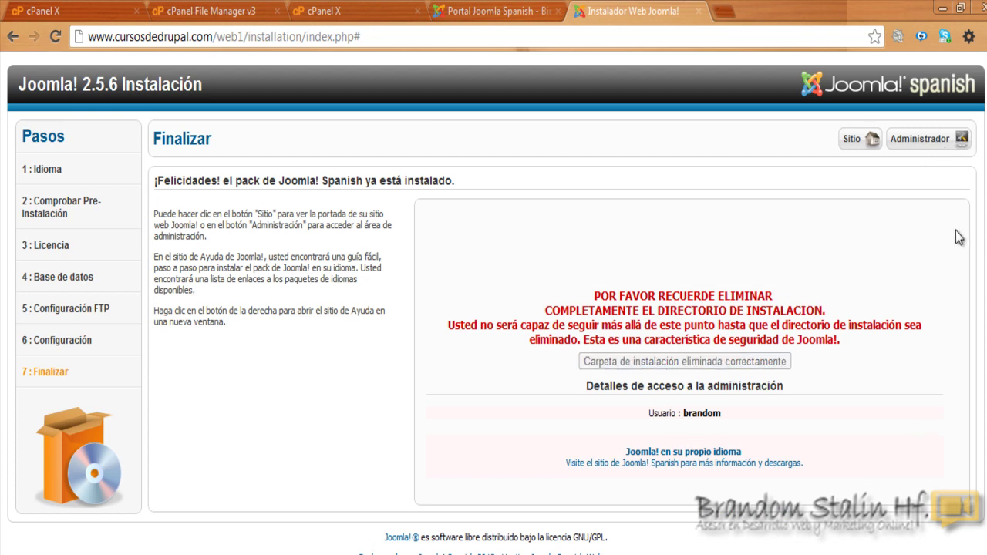
pyautogui.click(858, 147)
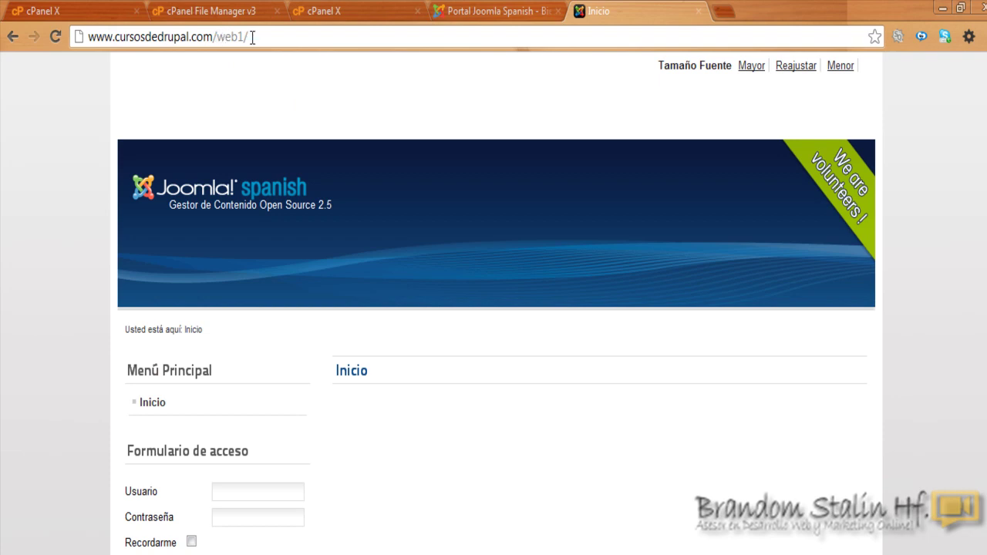
# Step: Load the web1 site address plus 'administrator' in a new tab
pyautogui.rightClick(226, 40)
pyautogui.hotkey('ctrl', 'c')
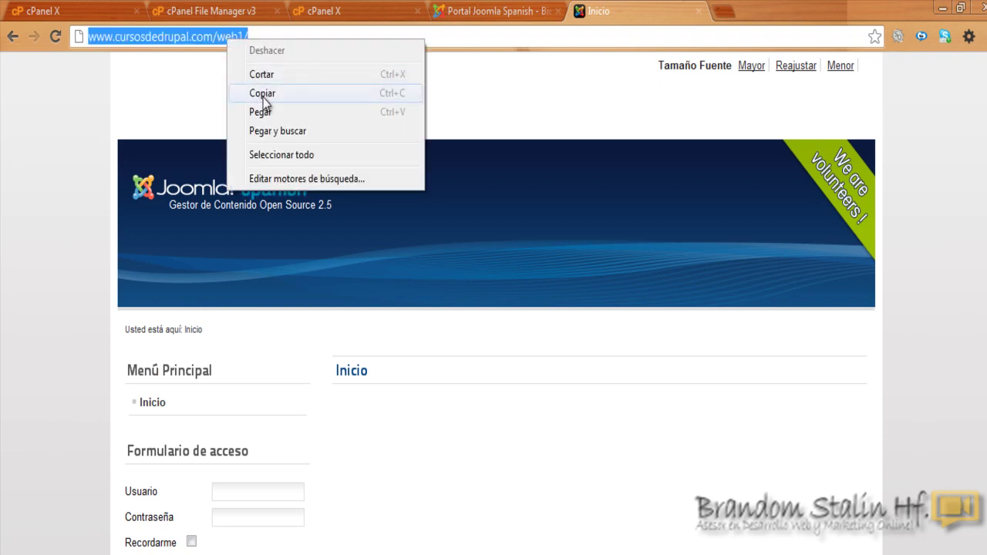
pyautogui.click(262, 94)
pyautogui.click(727, 13)
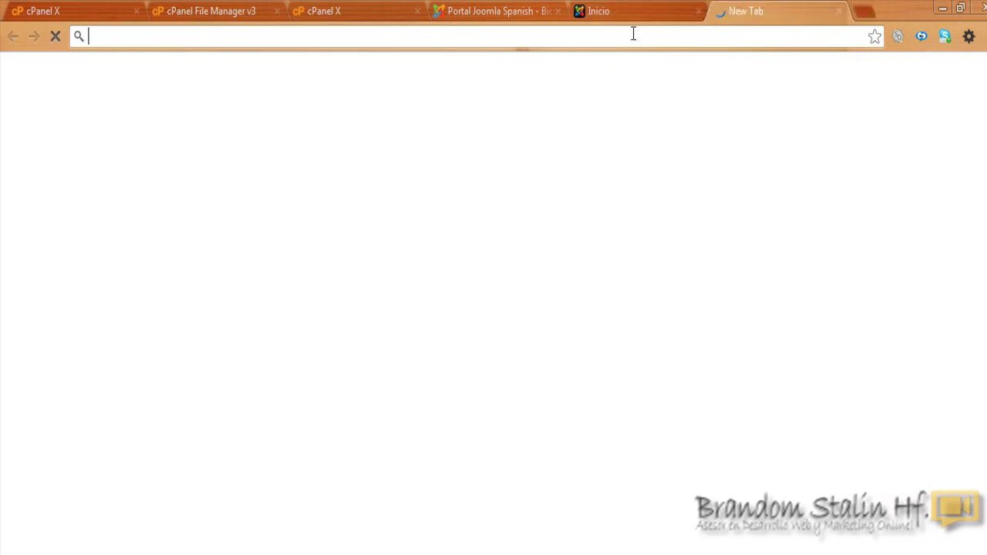
pyautogui.rightClick(633, 33)
pyautogui.click(671, 106)
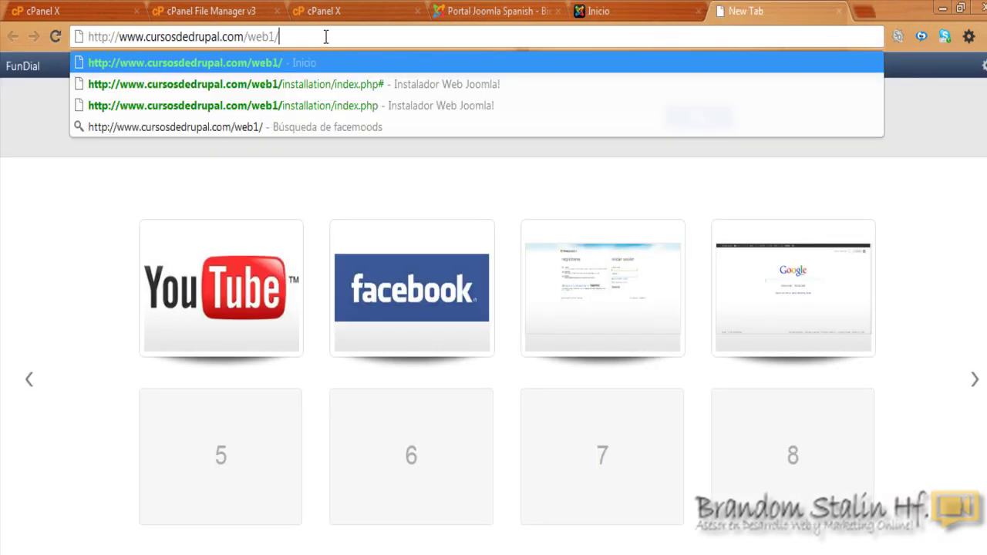
pyautogui.write('admin')
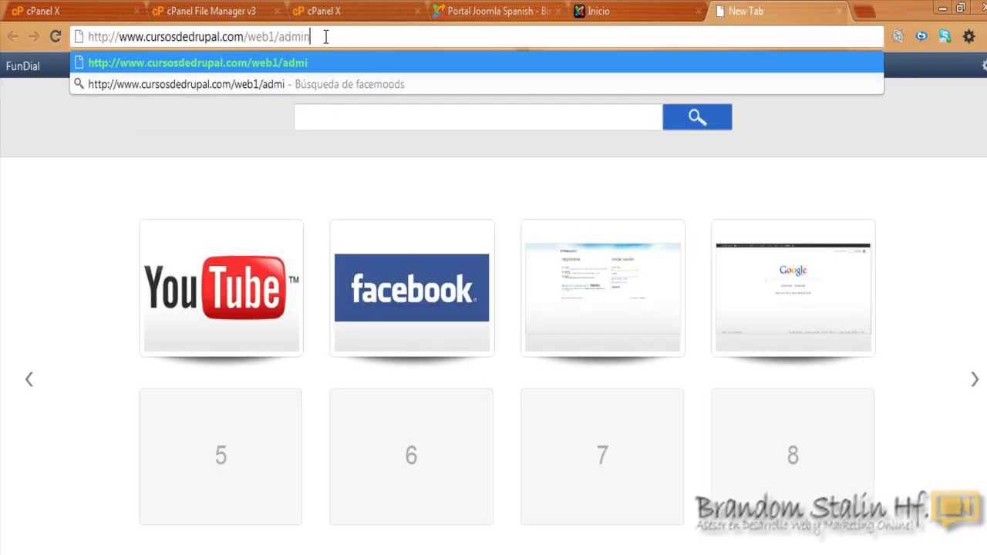
pyautogui.write('istrator')
pyautogui.press('Return')
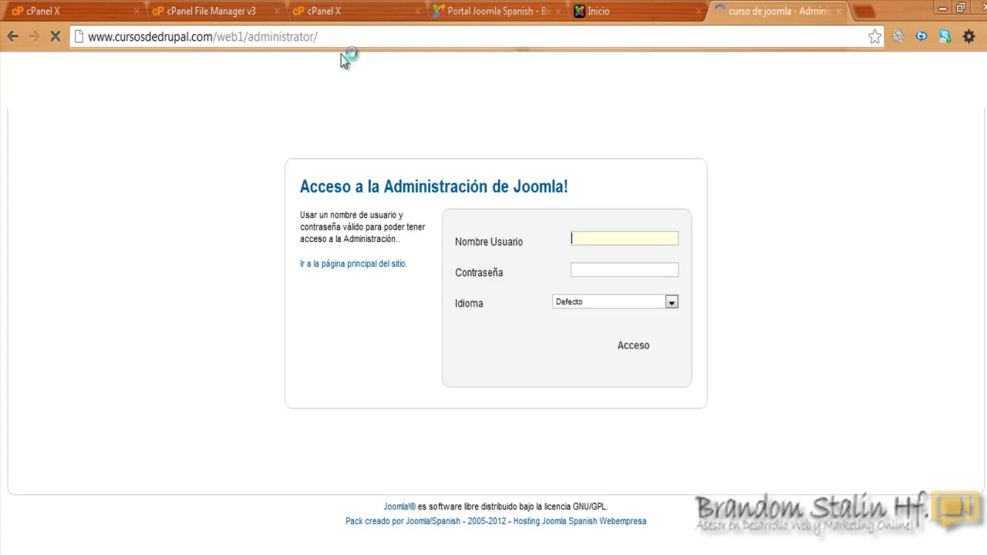
# Step: Log in to the web1 administrator with the custom username and password
pyautogui.click(591, 238)
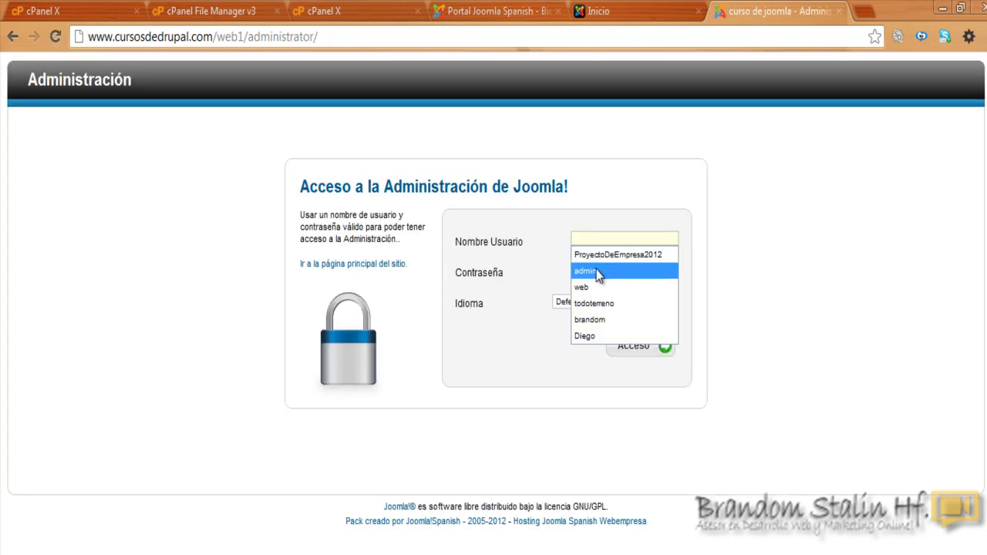
pyautogui.write('br')
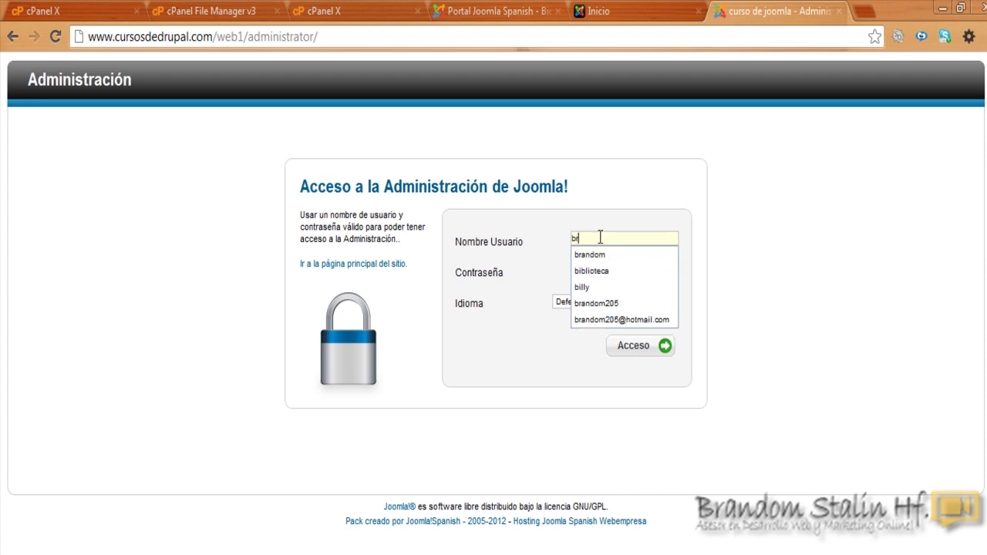
pyautogui.write('andom')
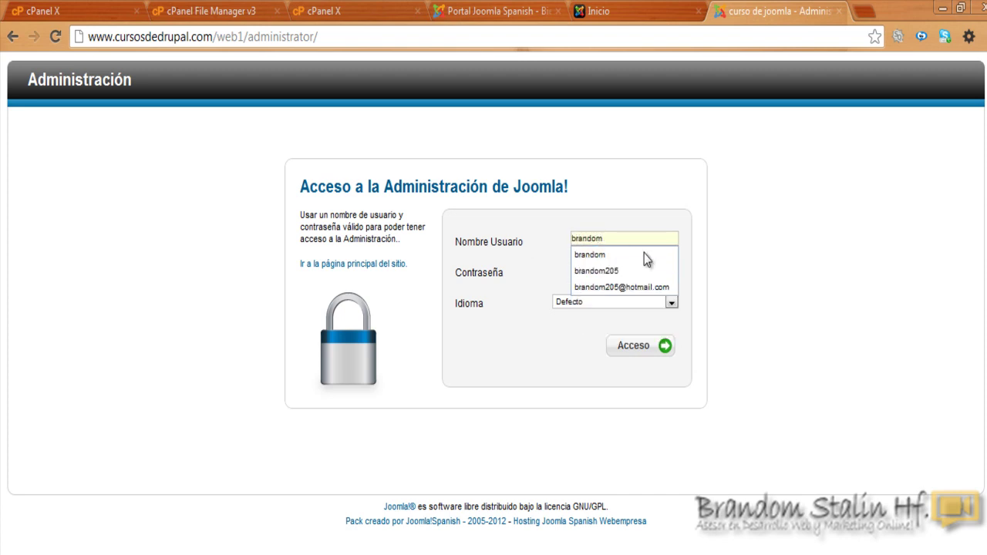
pyautogui.click(644, 255)
pyautogui.click(648, 275)
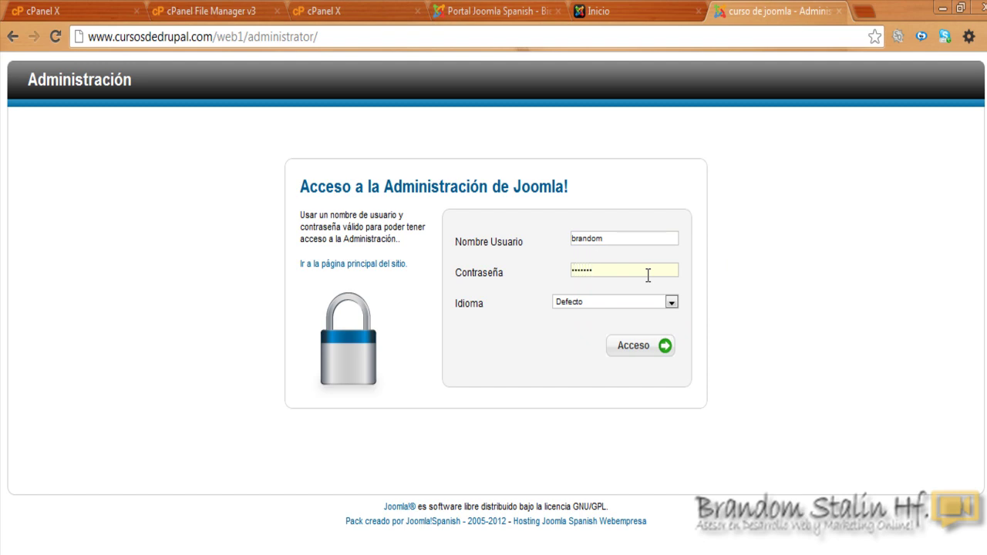
pyautogui.click(656, 346)
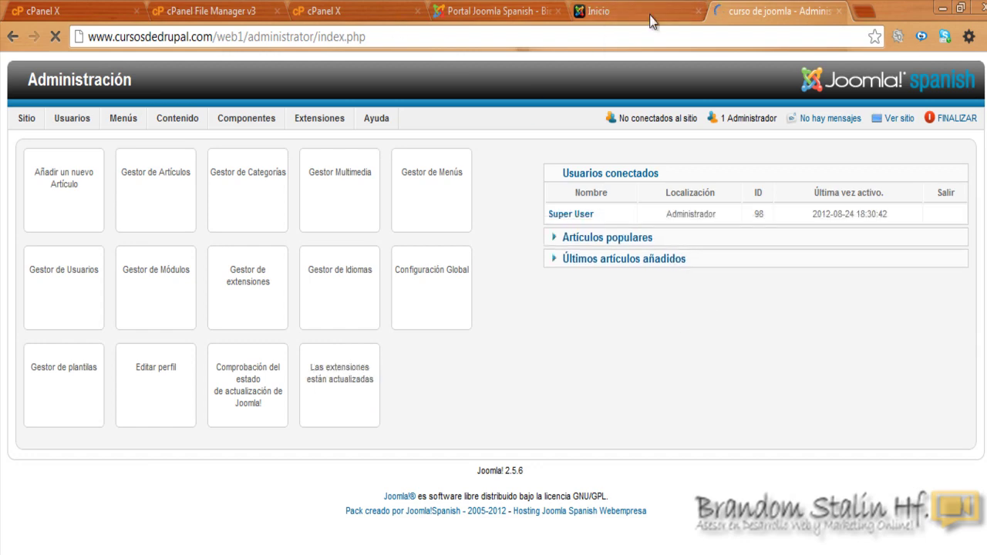
# Step: Close the Joomla Spanish portal and cPanel upload tabs, keeping the web1 front page and administration tabs
pyautogui.click(646, 14)
pyautogui.click(745, 11)
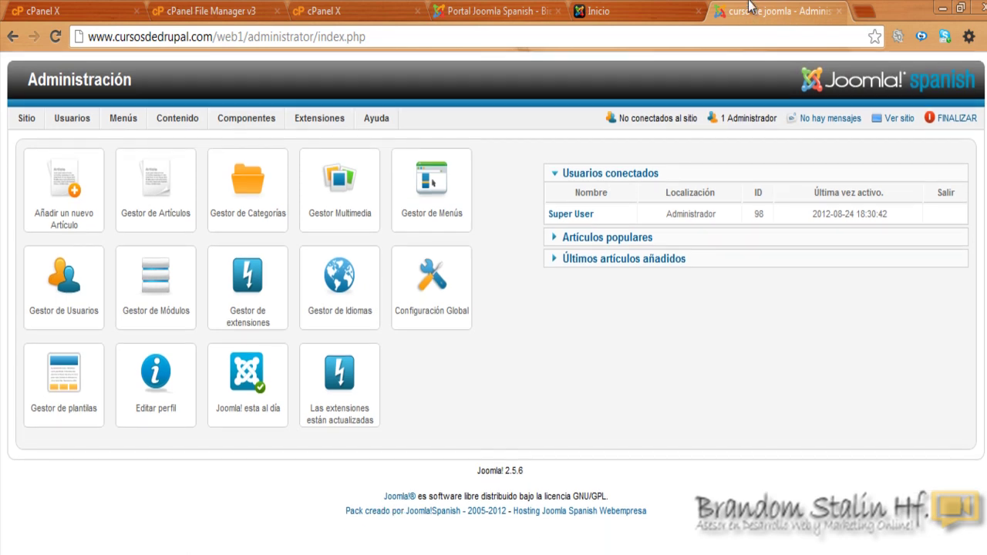
pyautogui.click(635, 15)
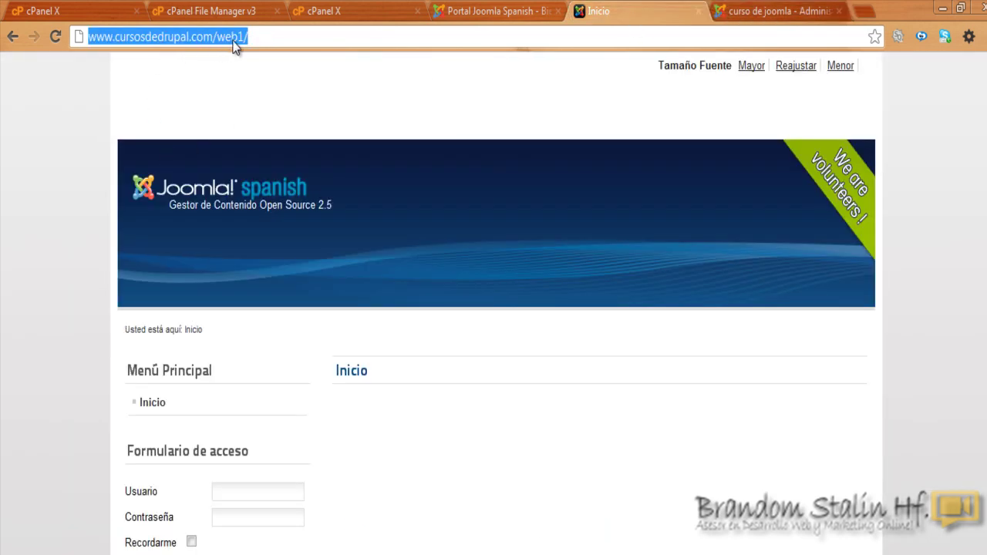
pyautogui.click(767, 11)
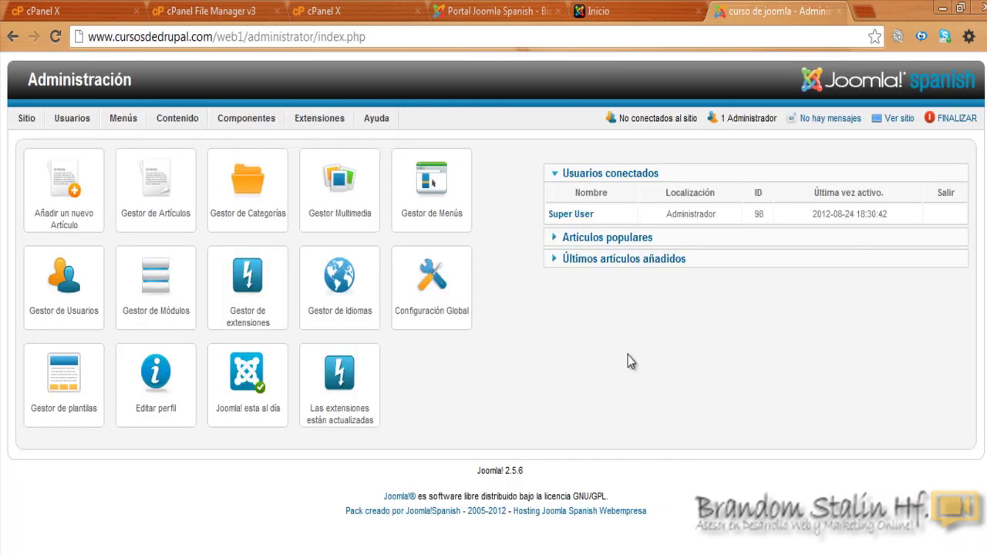
pyautogui.click(581, 11)
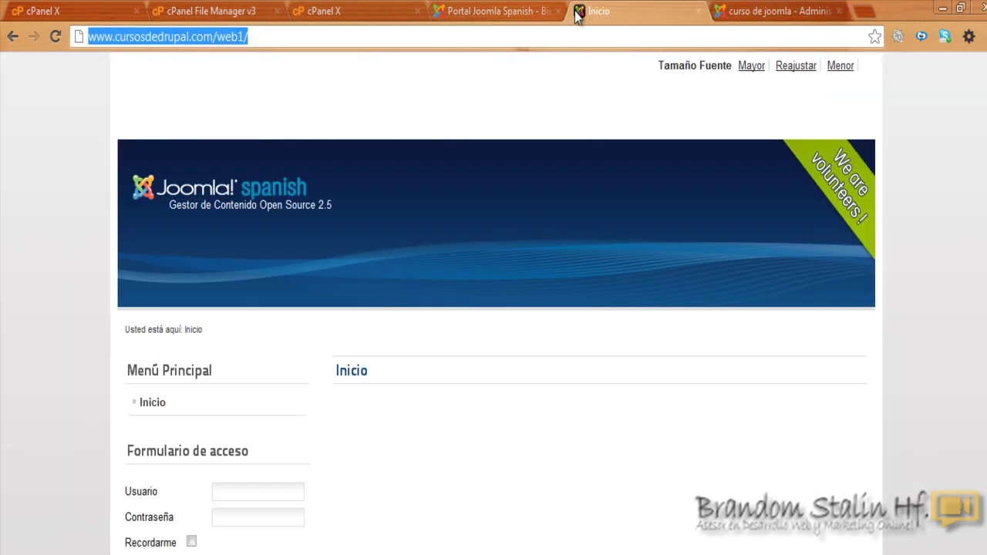
pyautogui.click(507, 9)
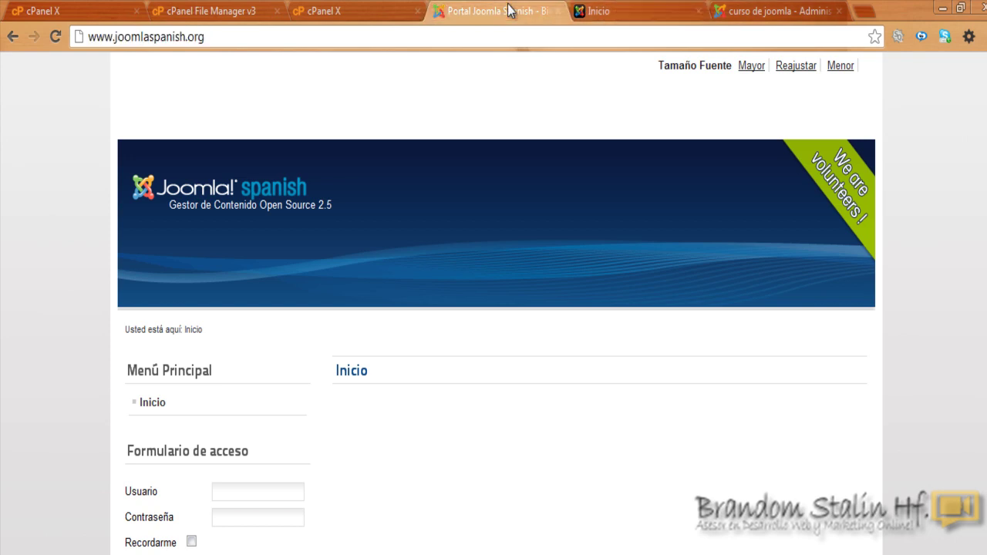
pyautogui.click(556, 10)
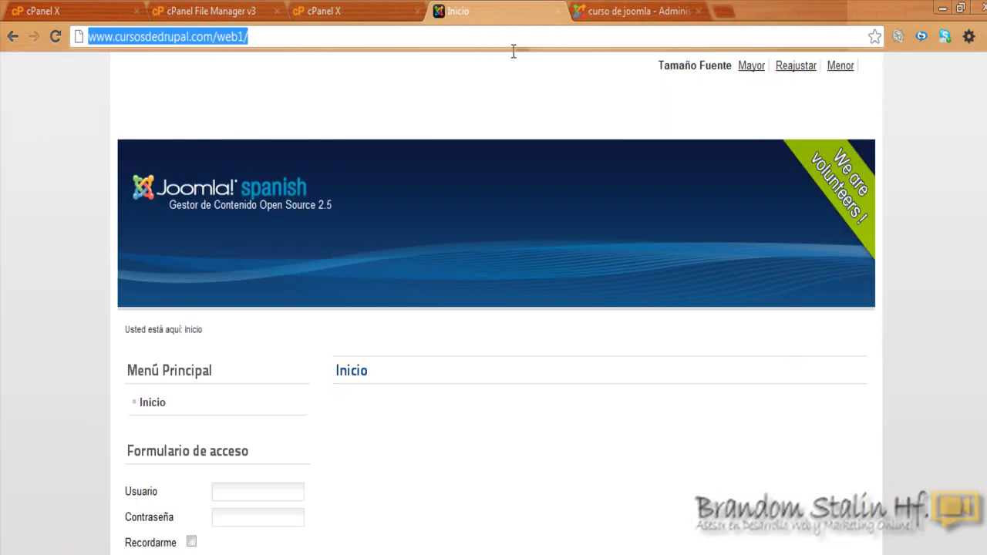
pyautogui.click(369, 11)
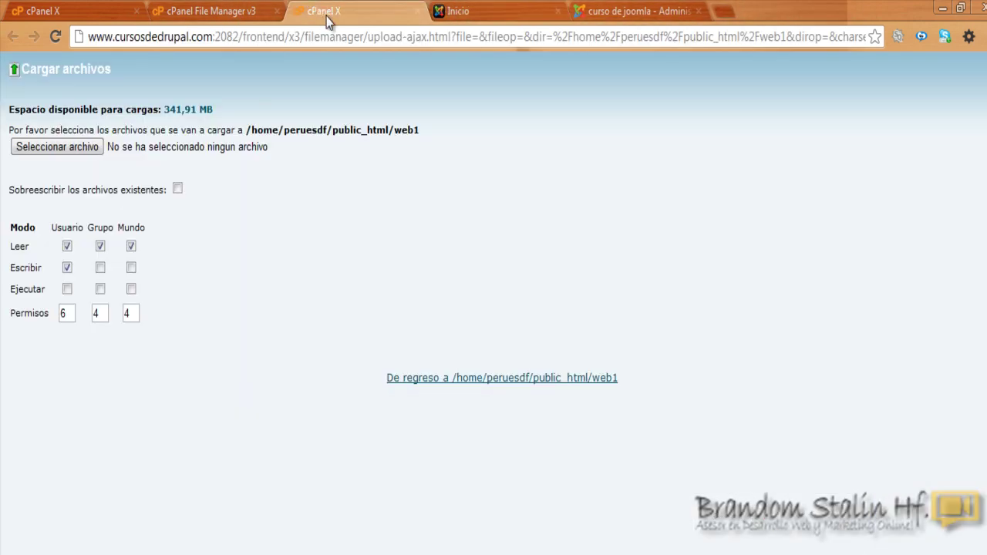
pyautogui.click(408, 11)
pyautogui.click(258, 11)
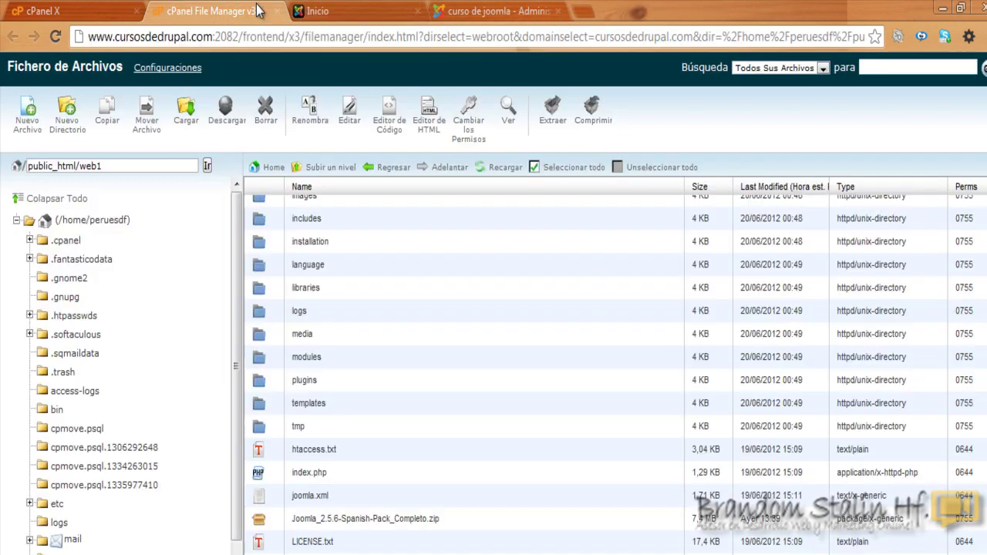
pyautogui.click(343, 12)
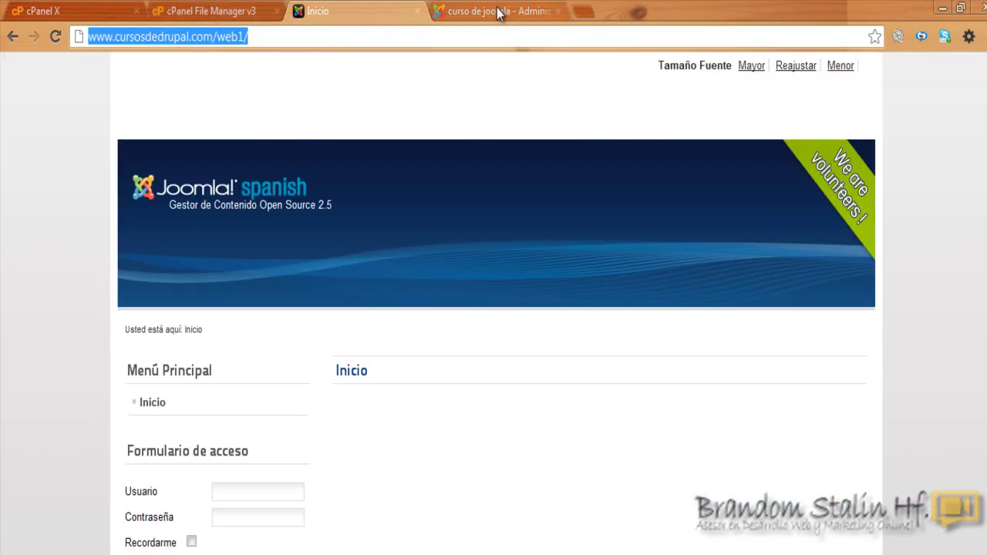
pyautogui.click(497, 12)
# Step: Open a blank new tab and copy the main site's domain from the web1 front page address
pyautogui.click(584, 11)
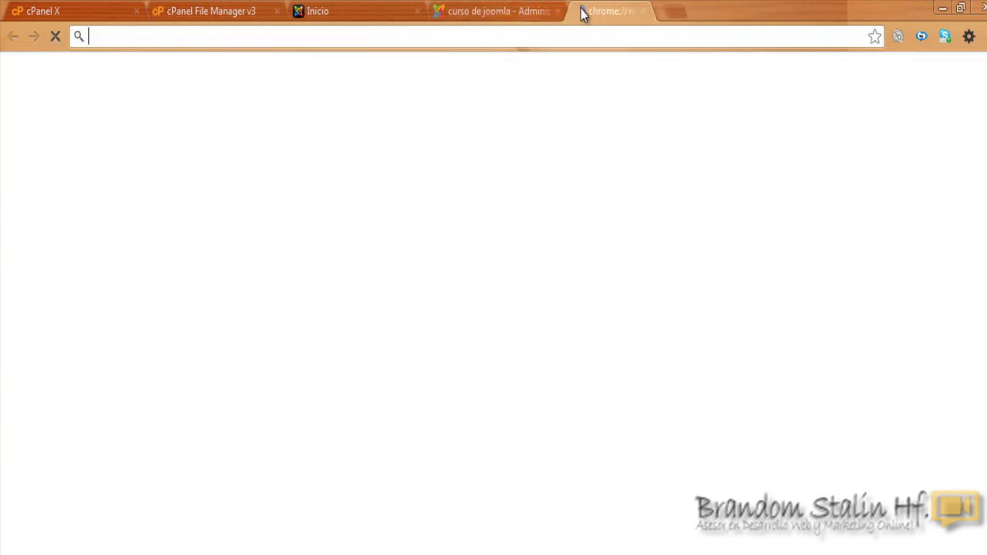
pyautogui.click(349, 3)
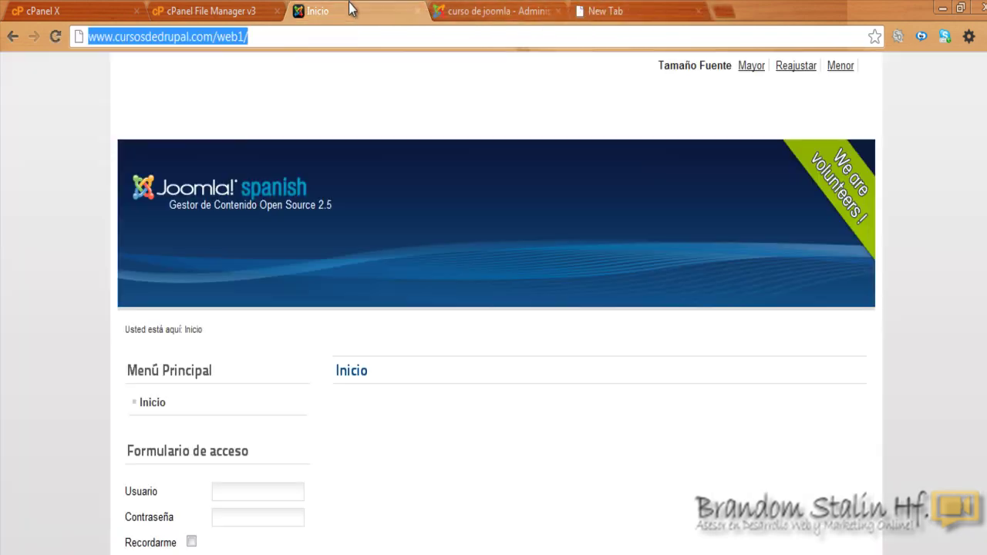
pyautogui.click(160, 44)
pyautogui.moveTo(213, 38); pyautogui.dragTo(83, 44)
pyautogui.rightClick(115, 37)
pyautogui.click(146, 88)
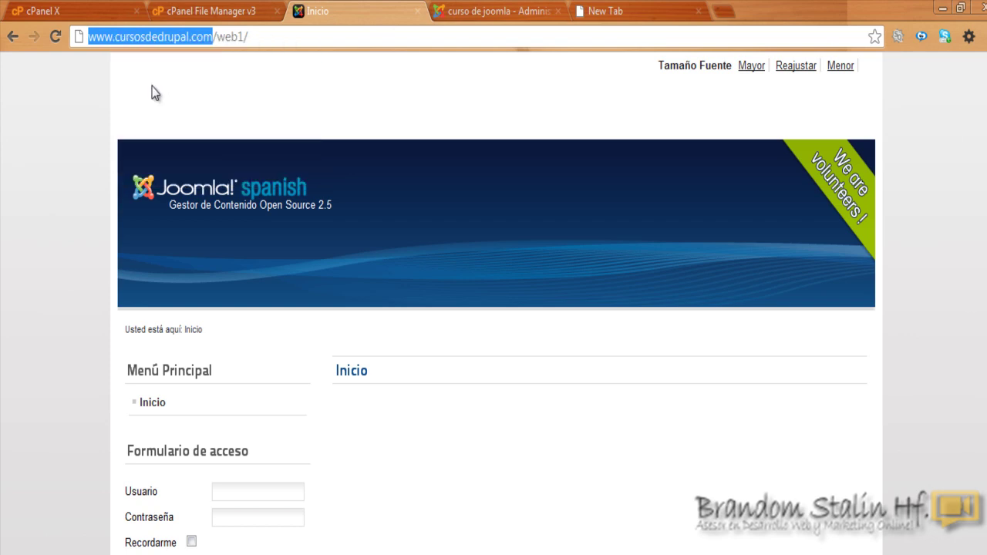
pyautogui.click(649, 8)
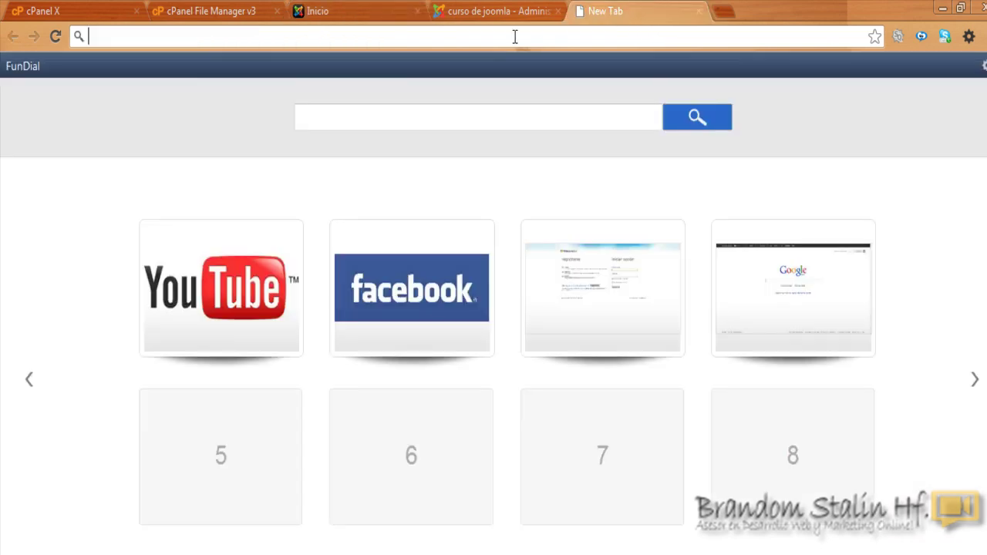
# Step: Load the main site's front page from the pasted domain and copy its full address
pyautogui.rightClick(516, 36)
pyautogui.click(547, 105)
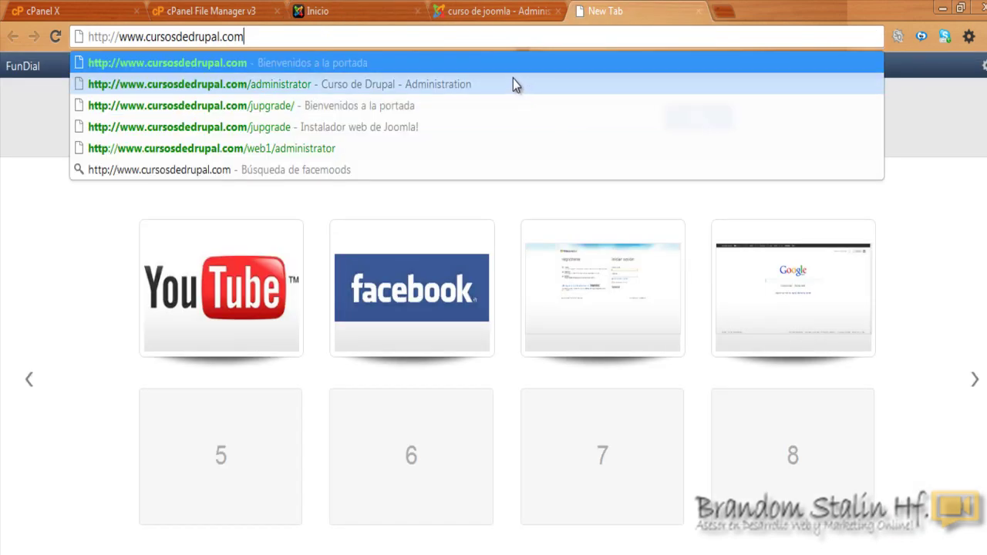
pyautogui.press('Return')
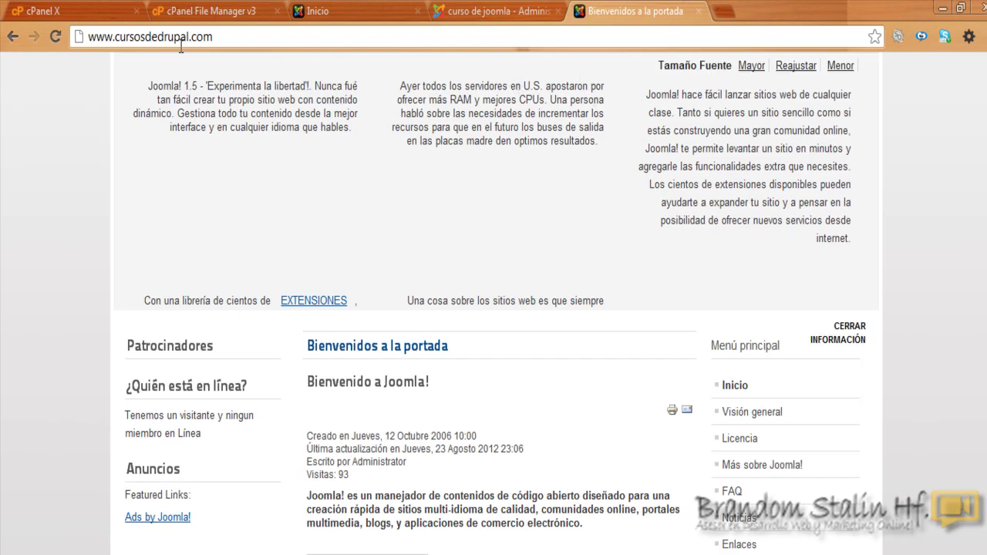
pyautogui.click(147, 39)
pyautogui.rightClick(147, 38)
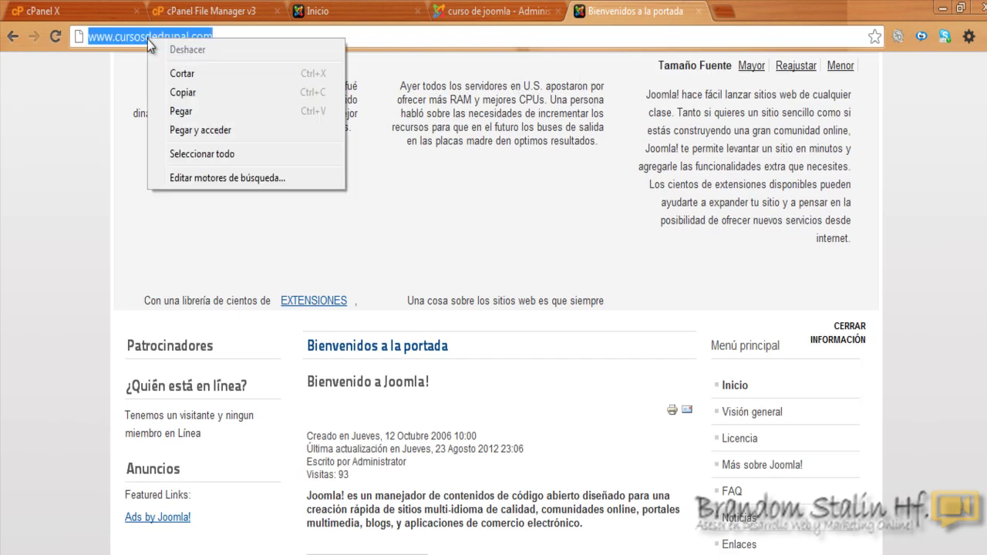
pyautogui.click(185, 99)
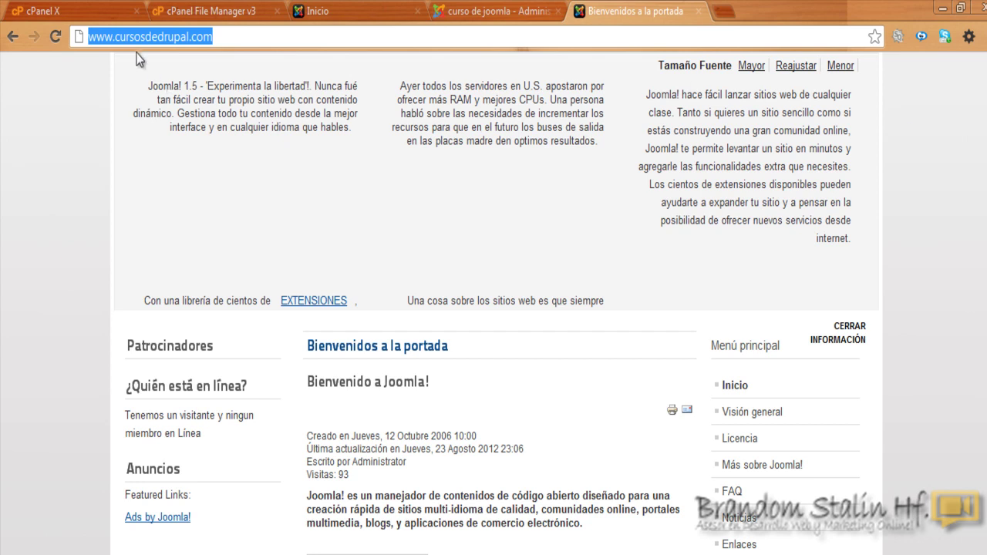
pyautogui.press('BackSpace')
# Step: In another new tab, open the main site's /administrator login page
pyautogui.click(726, 16)
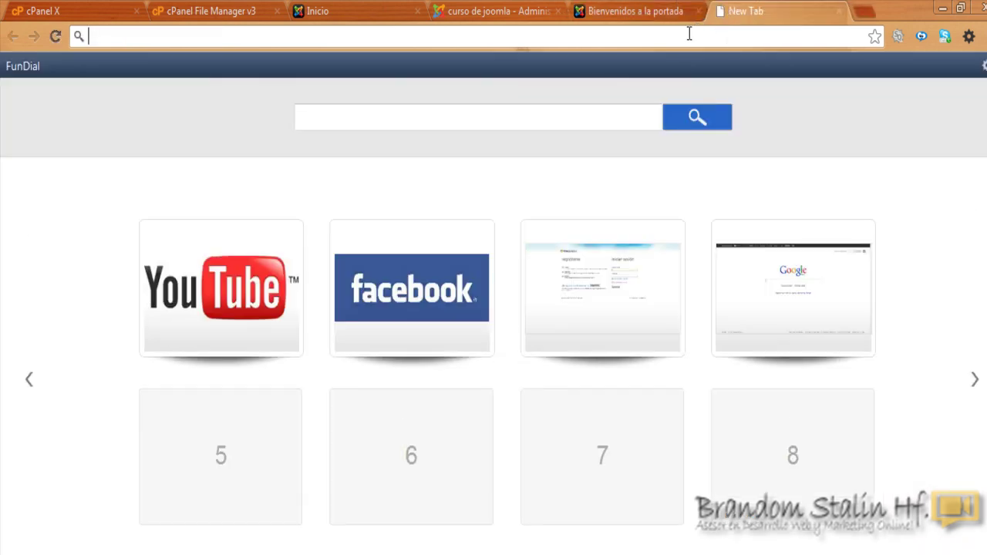
pyautogui.rightClick(686, 35)
pyautogui.click(717, 108)
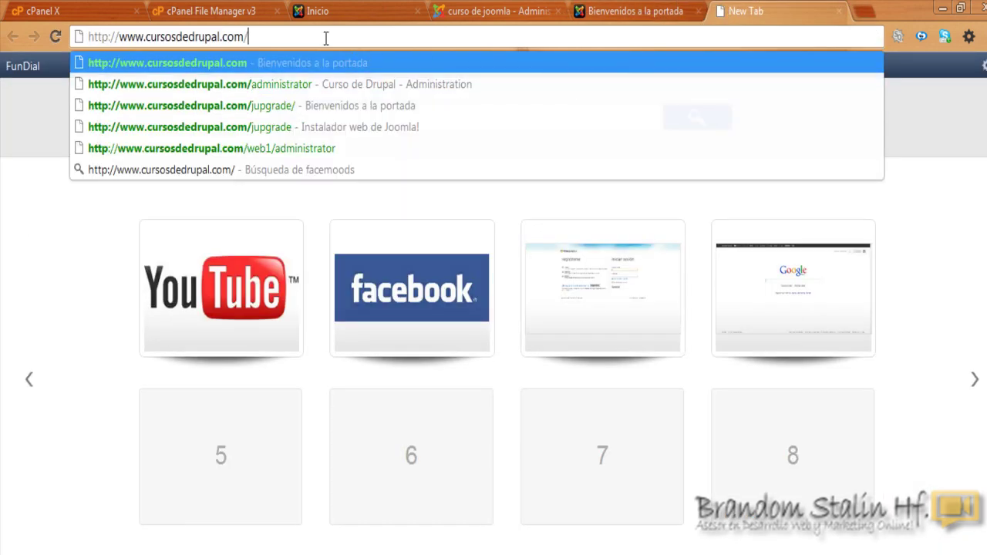
pyautogui.press('Return')
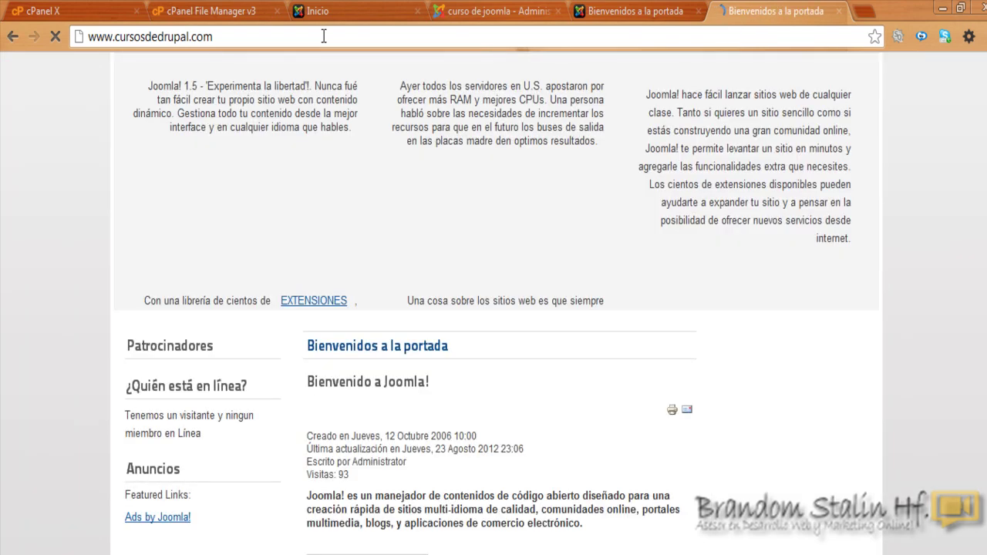
pyautogui.click(228, 35)
pyautogui.click(228, 35)
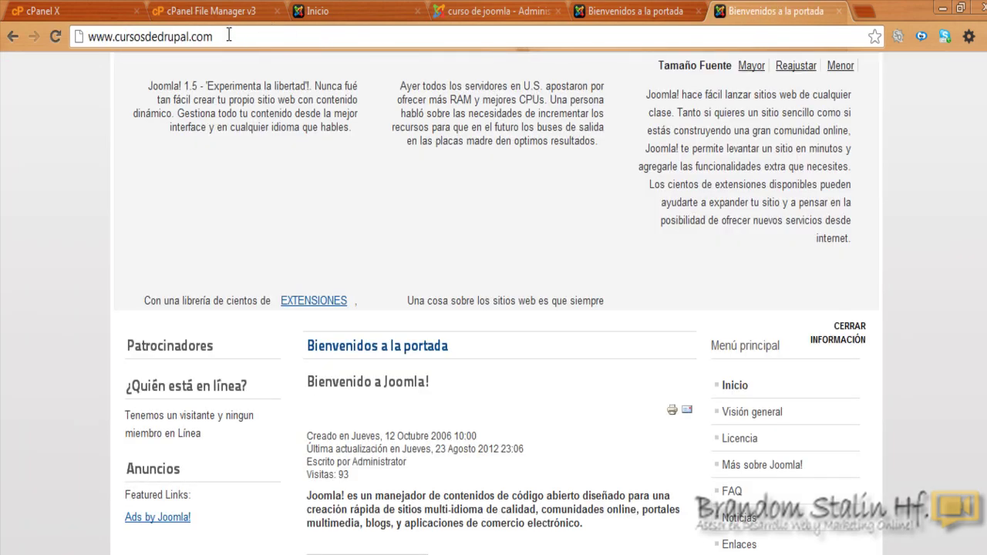
pyautogui.write('/administrator')
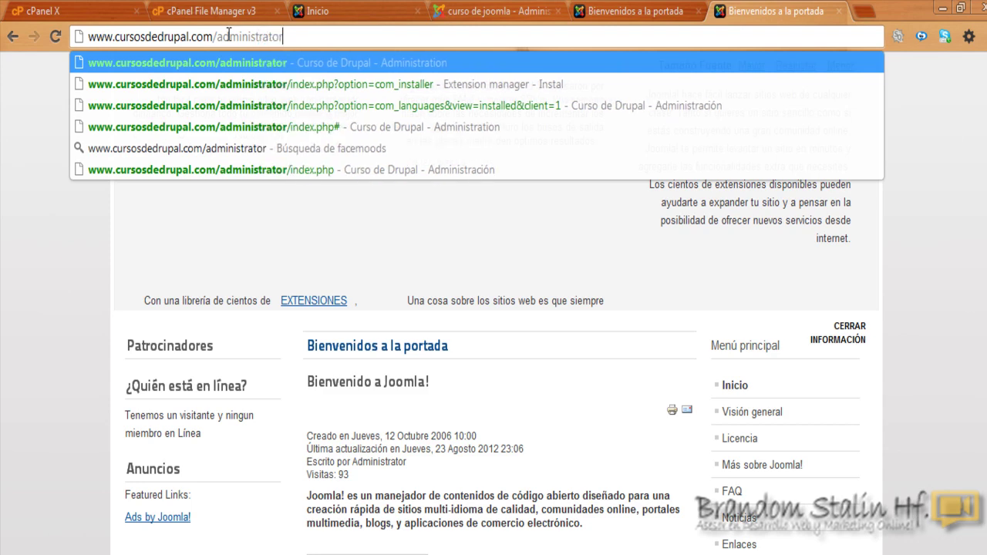
pyautogui.press('Return')
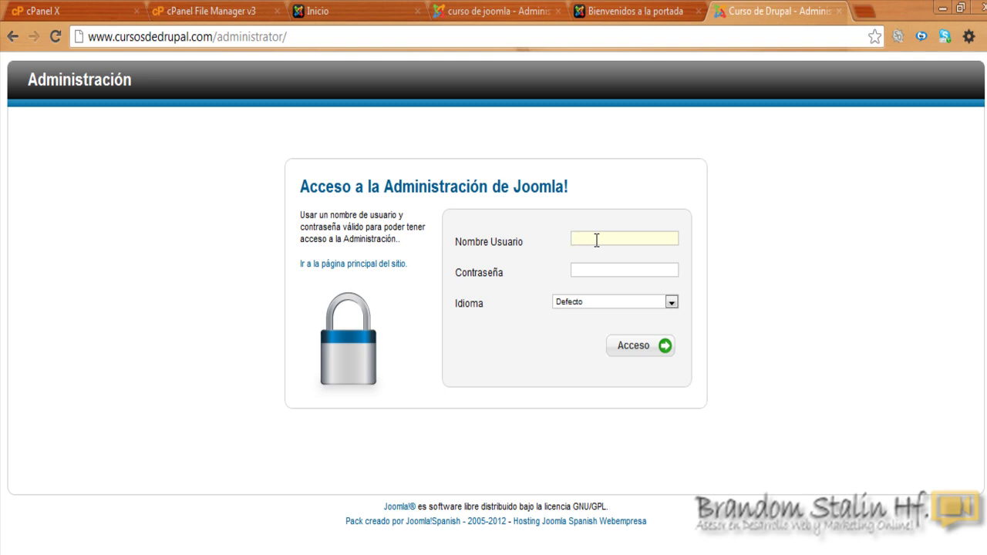
# Step: Sign in to the main site's Joomla administration with username admin and the account password
pyautogui.write('admin')
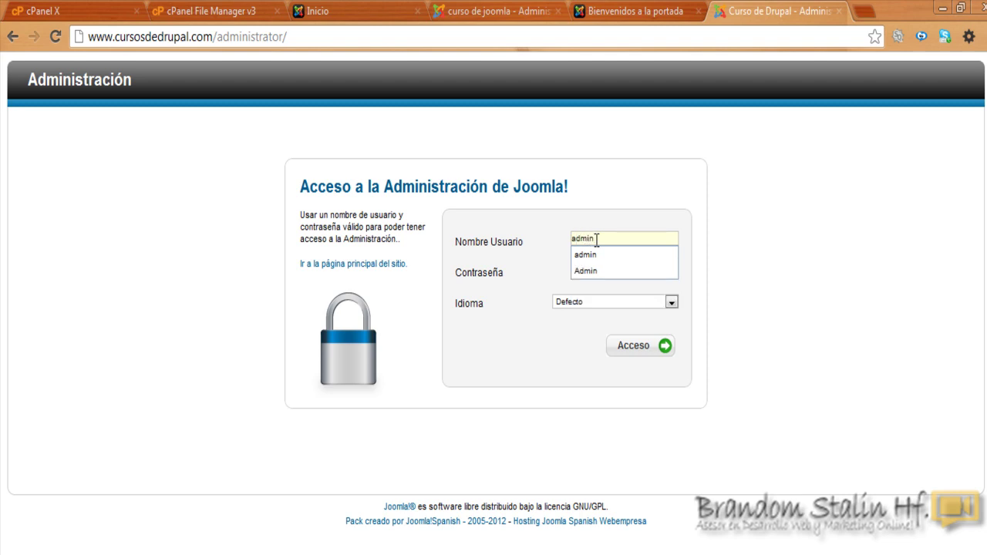
pyautogui.click(655, 267)
pyautogui.write('a')
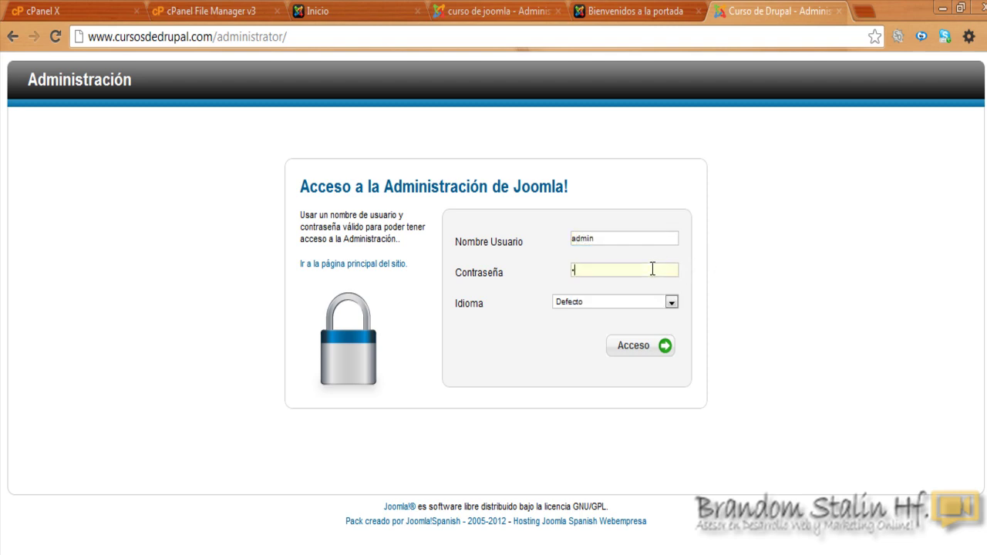
pyautogui.write('dmin')
pyautogui.click(637, 348)
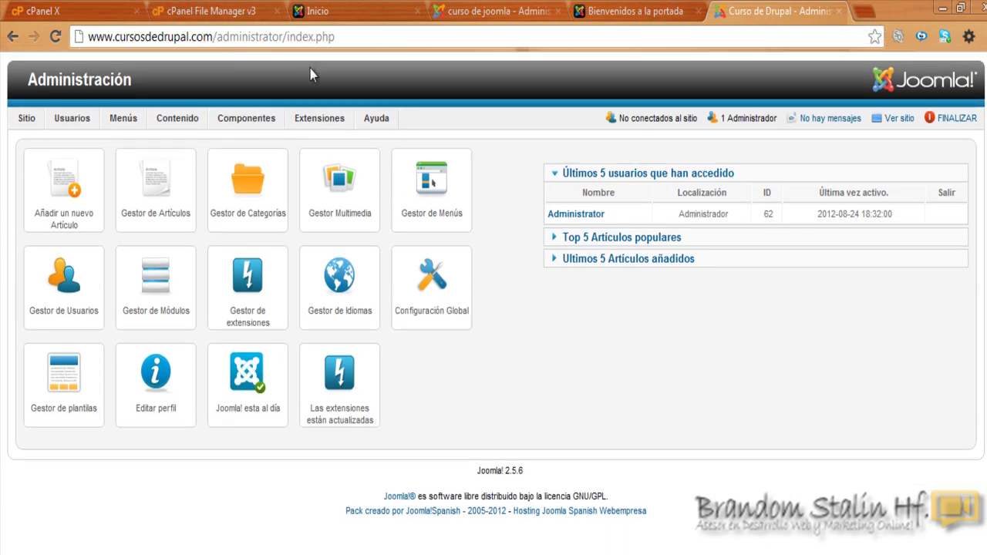
pyautogui.hotkey('ctrl', 'shift', 'Tab')
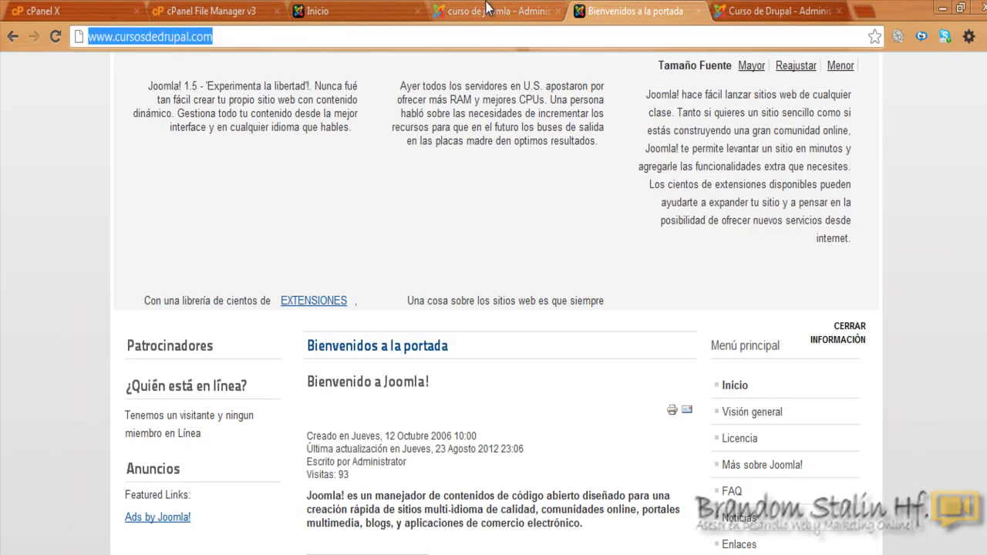
pyautogui.click(487, 10)
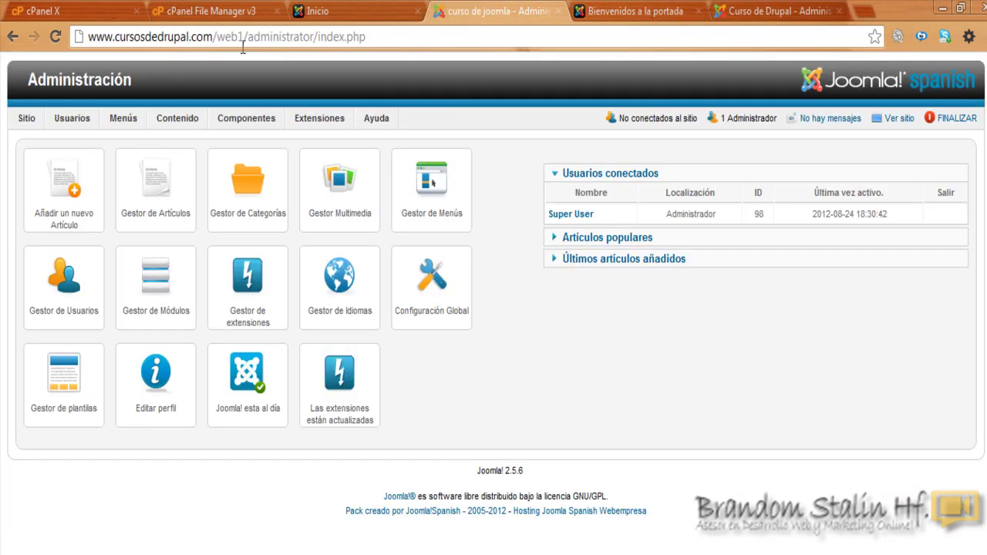
pyautogui.moveTo(216, 36); pyautogui.dragTo(244, 37)
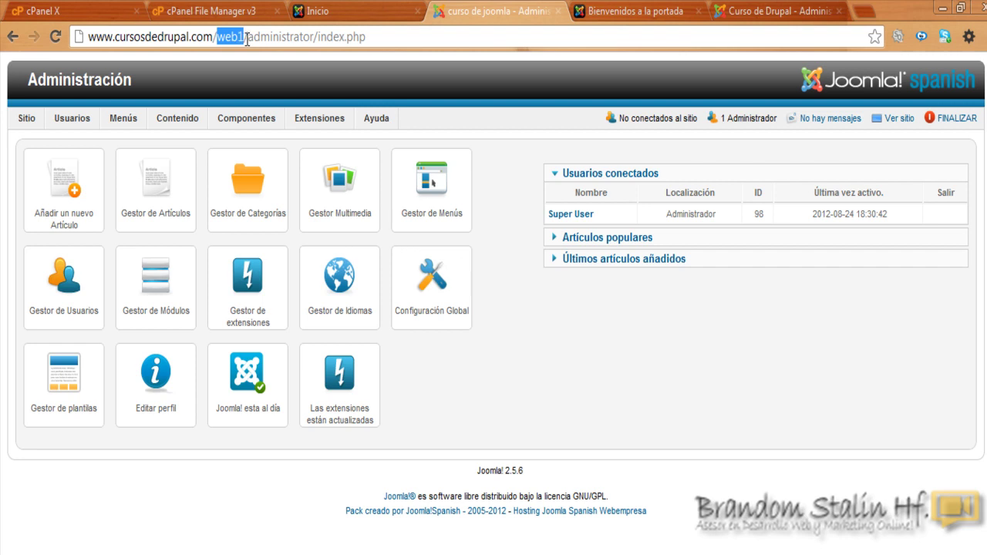
pyautogui.hotkey('ctrl', 'shift', 'Tab')
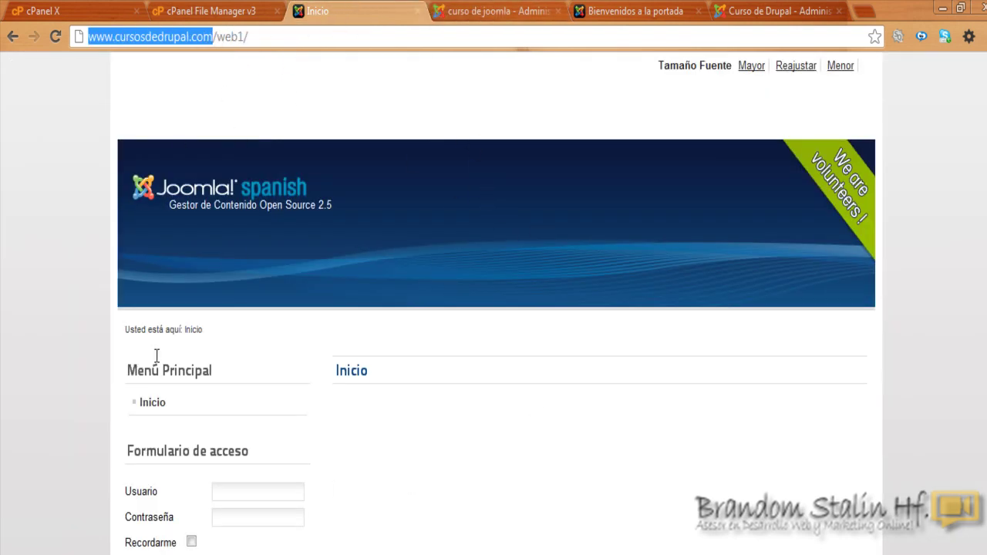
pyautogui.click(472, 10)
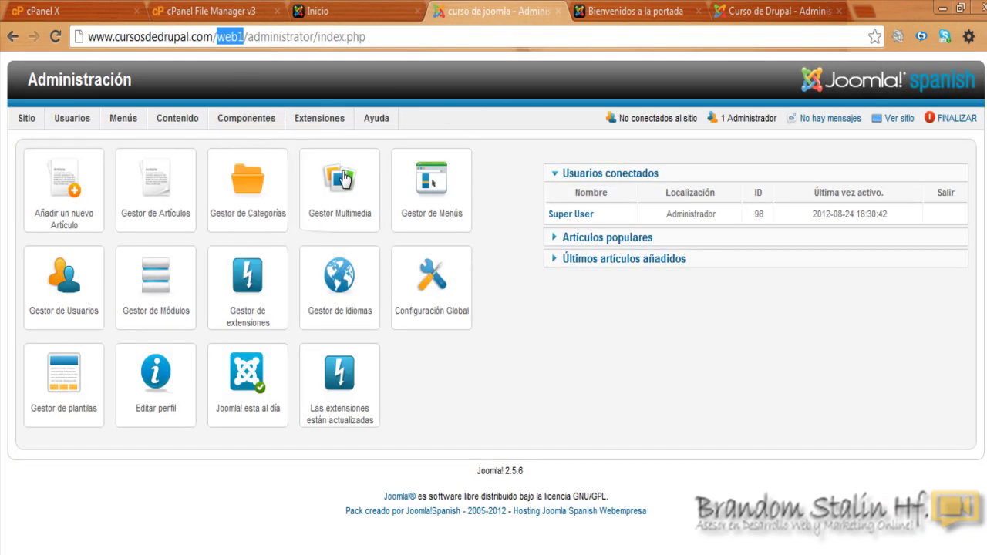
pyautogui.click(629, 12)
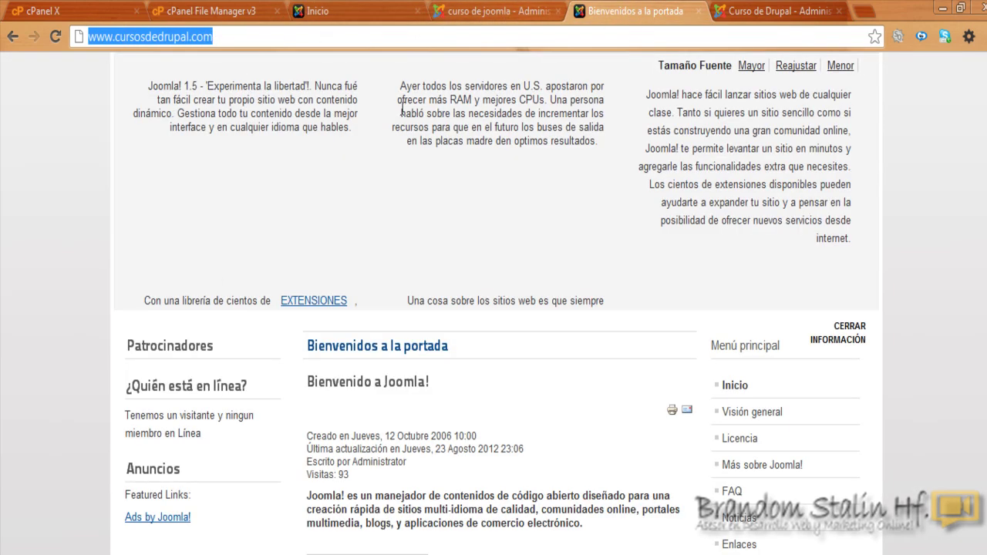
pyautogui.click(779, 11)
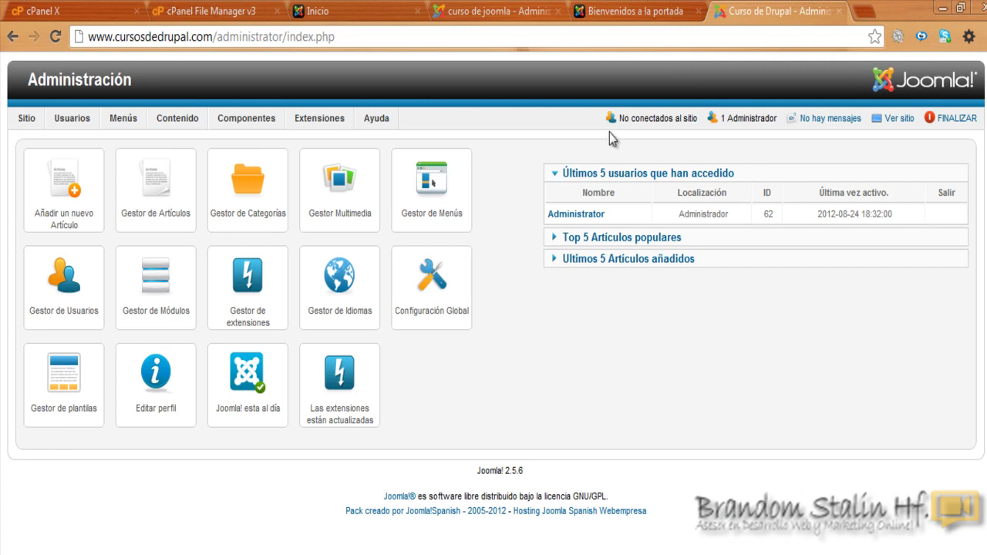
# Step: In the Notepad notes, highlight the main site's j25_ database block, then the peruesdf_web1 block
pyautogui.hotkey('alt', 'Tab')
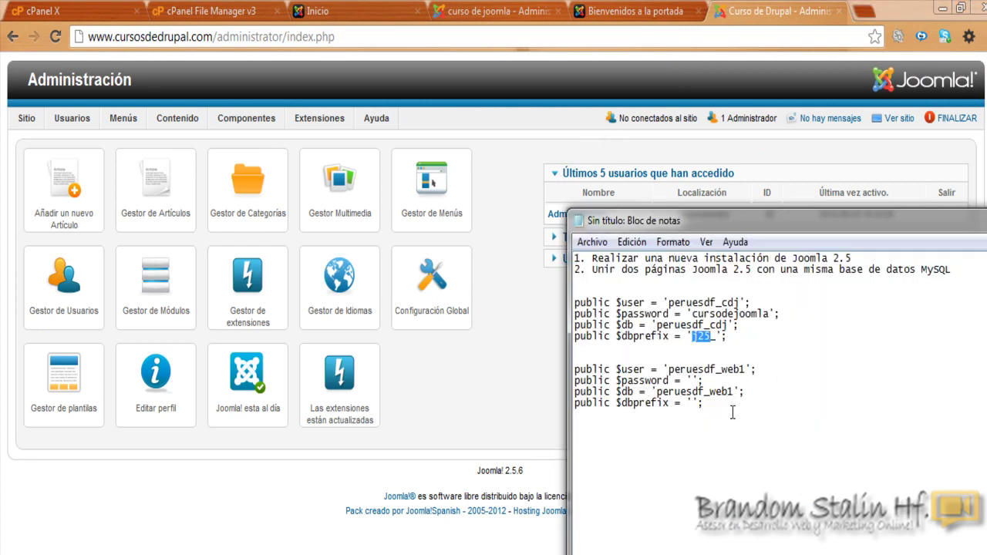
pyautogui.click(704, 325)
pyautogui.moveTo(578, 303); pyautogui.dragTo(775, 336)
pyautogui.moveTo(577, 370); pyautogui.dragTo(699, 403)
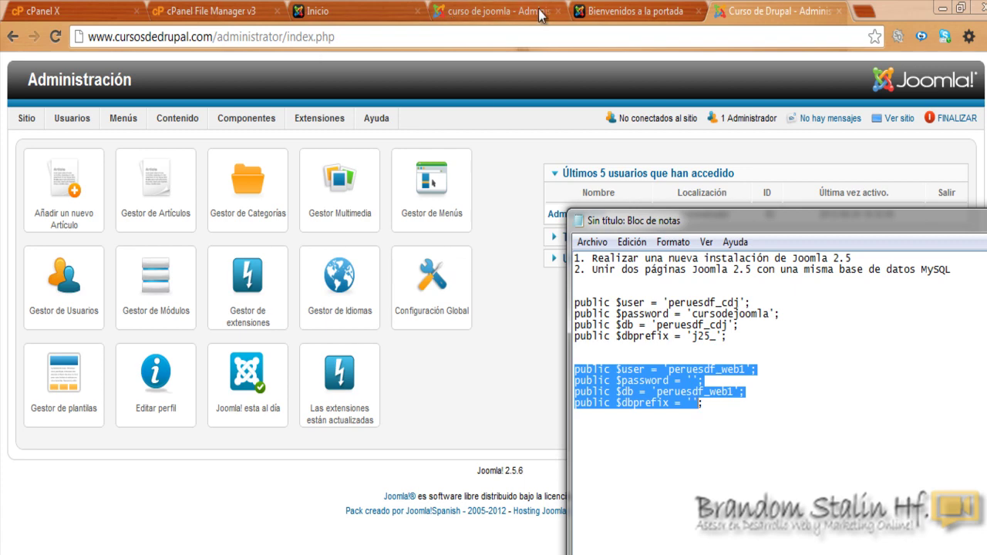
# Step: Go from the main site's front page to the web1 administration control panel
pyautogui.click(637, 11)
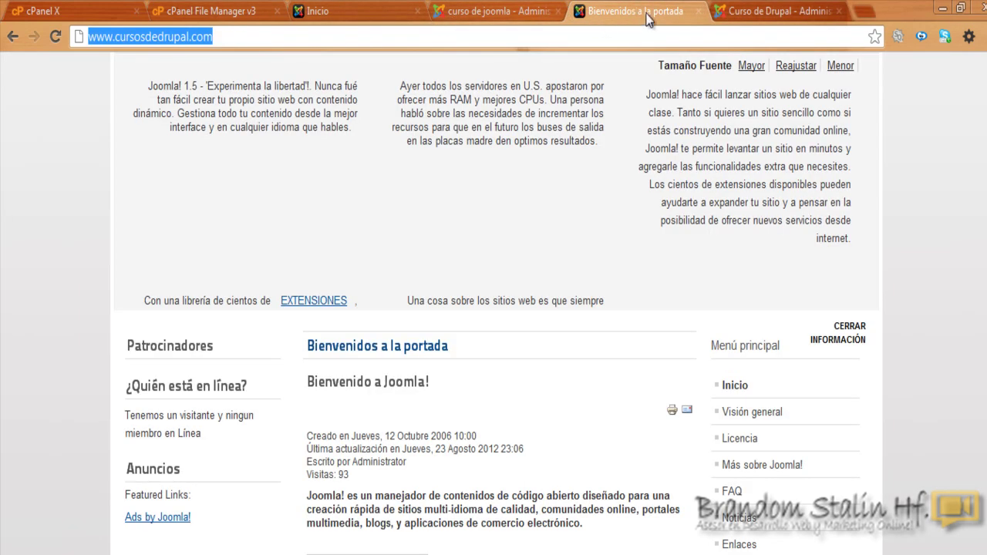
pyautogui.click(523, 4)
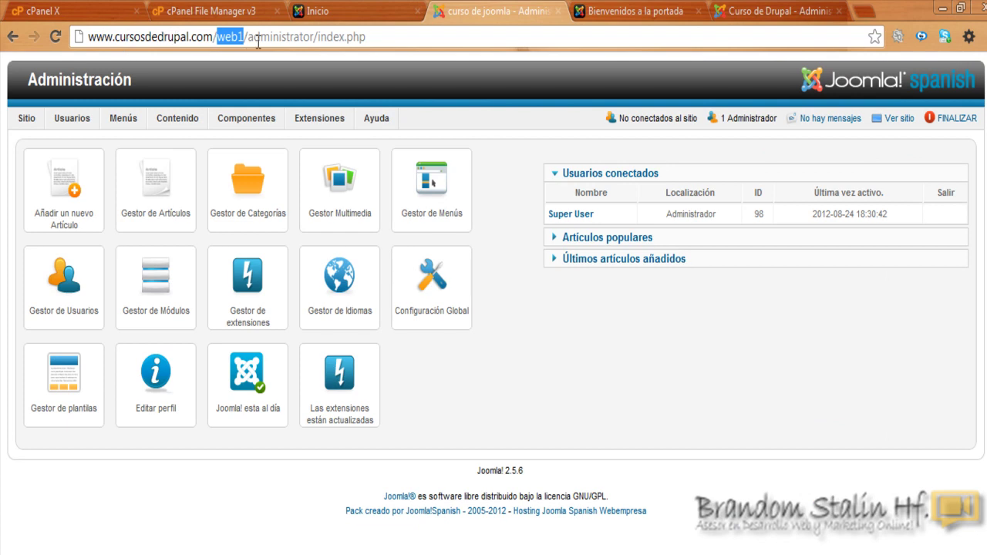
pyautogui.moveTo(27, 123)
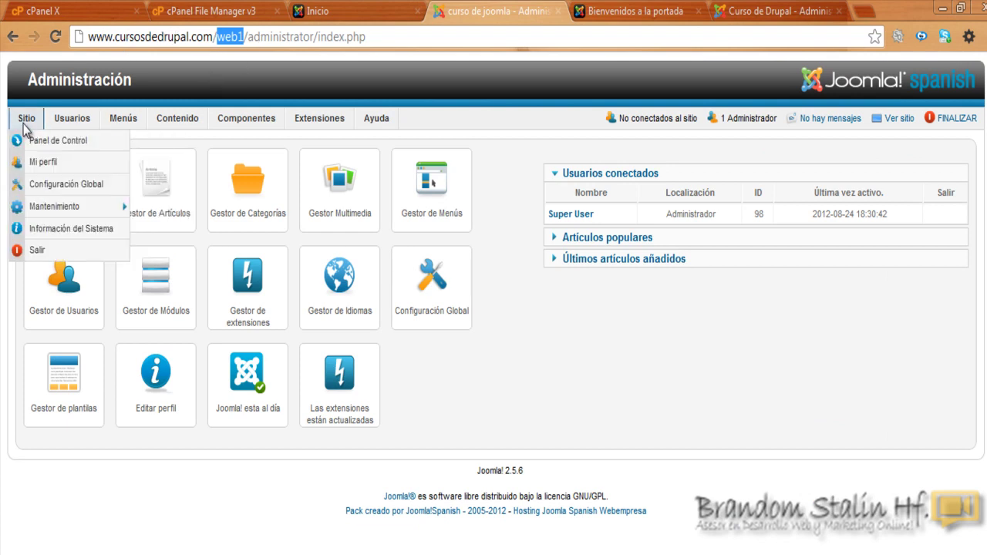
# Step: Inspect web1's Global Configuration server settings, highlighting its j25_ table prefix, then return to the main site admin
pyautogui.click(51, 185)
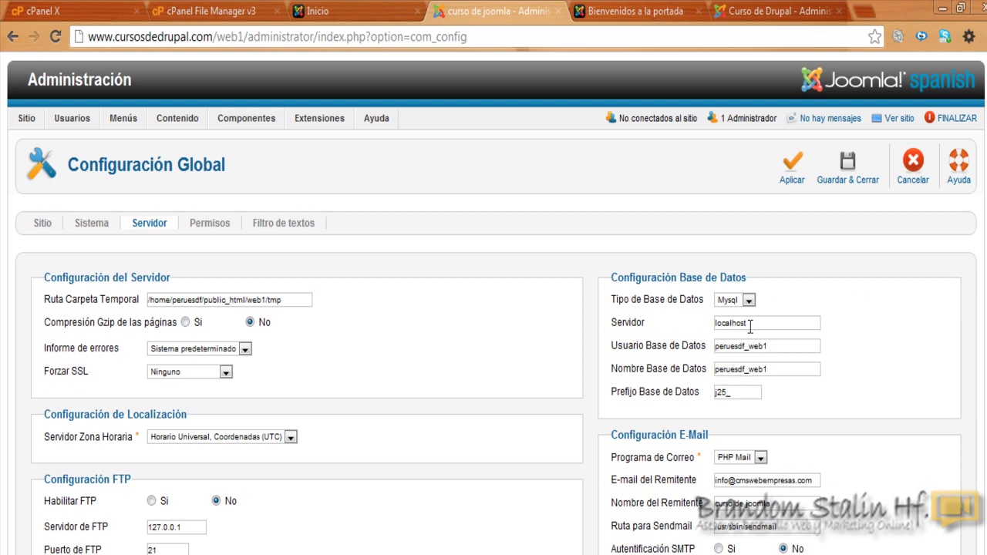
pyautogui.moveTo(654, 359)
pyautogui.moveTo(743, 392); pyautogui.dragTo(711, 396)
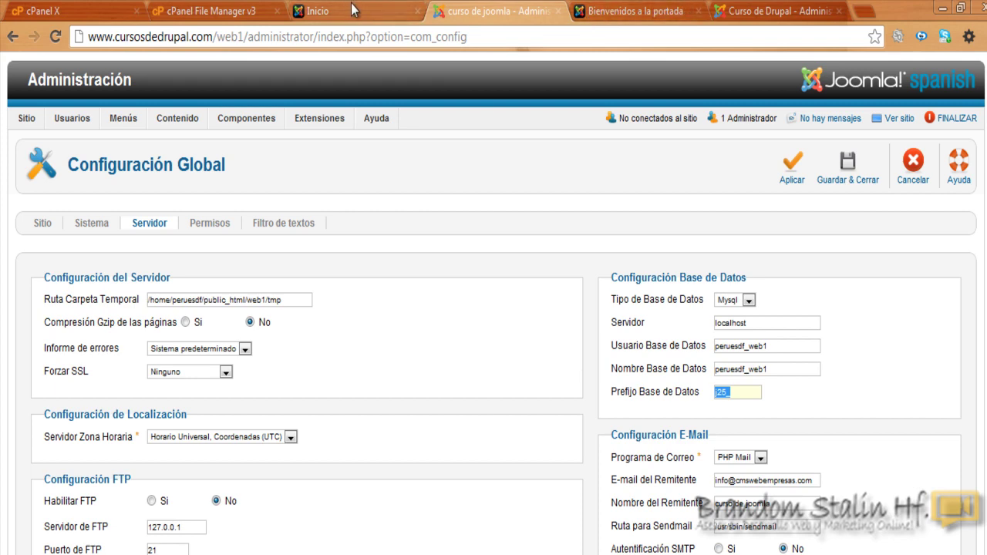
pyautogui.click(671, 10)
pyautogui.click(755, 10)
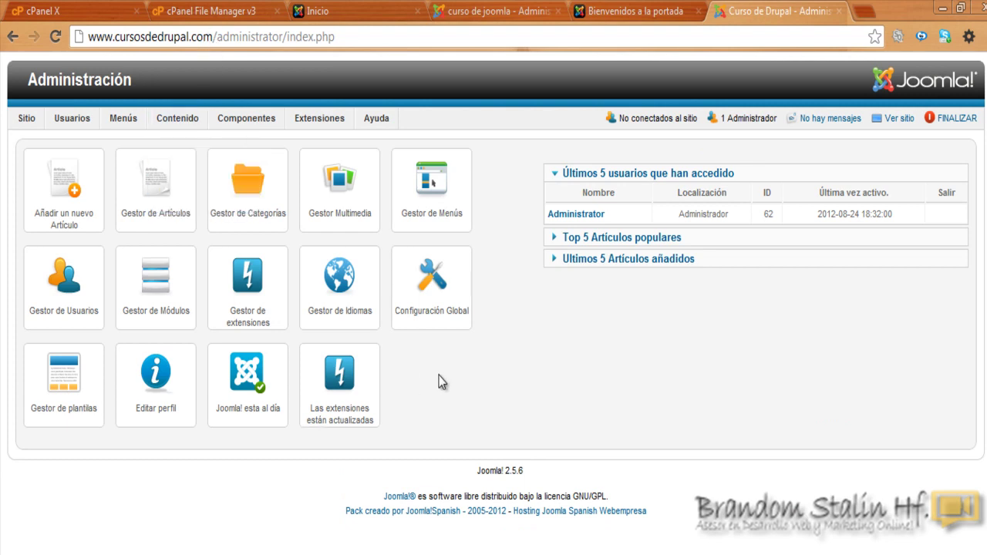
# Step: Open the main site's Servidor settings and compare its database user and prefix against the notes
pyautogui.click(427, 286)
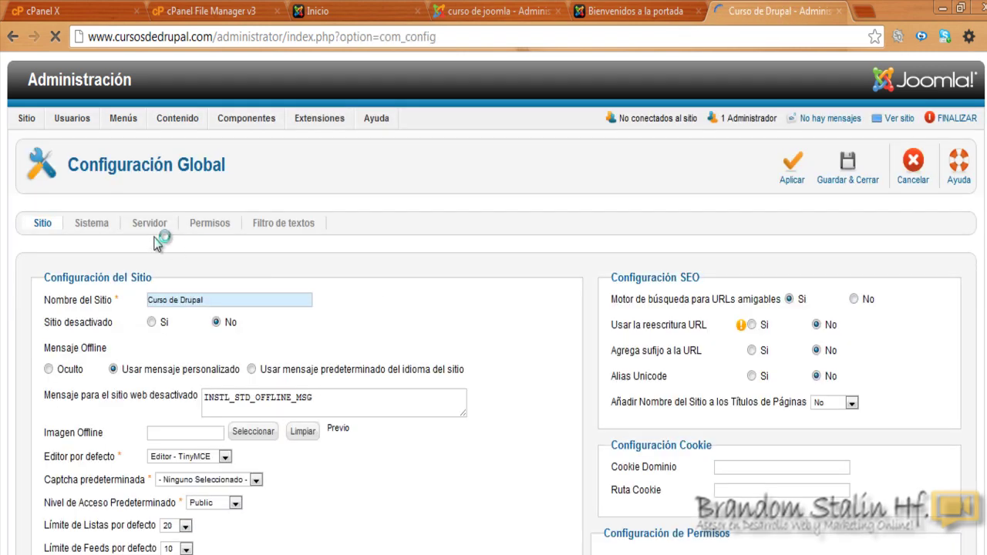
pyautogui.click(150, 227)
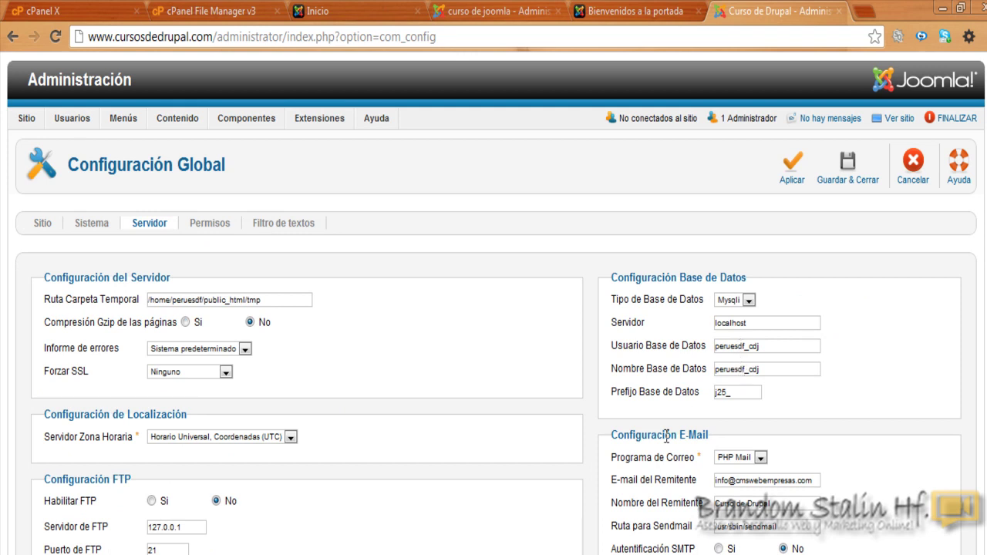
pyautogui.hotkey('alt', 'Tab')
pyautogui.click(751, 325)
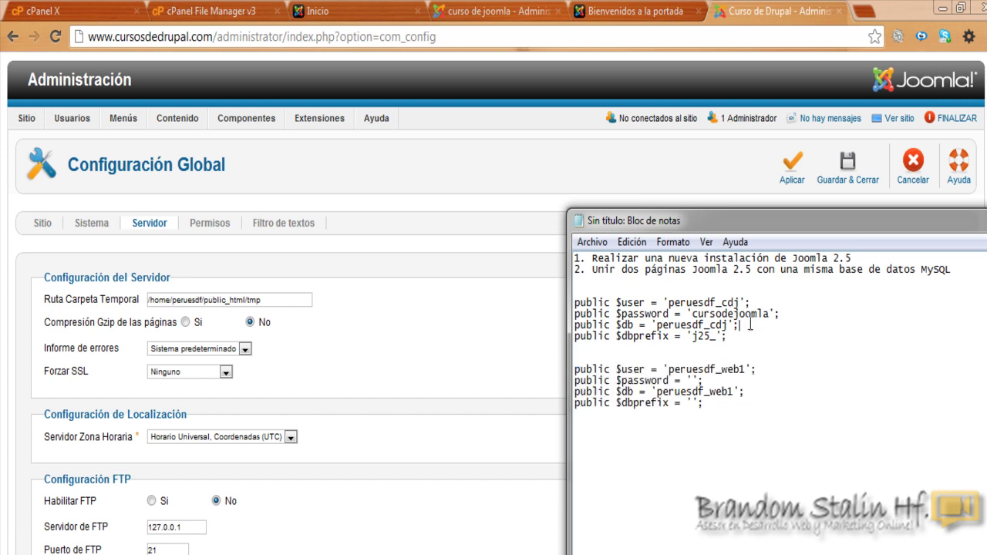
pyautogui.moveTo(723, 303); pyautogui.dragTo(733, 301)
pyautogui.click(538, 185)
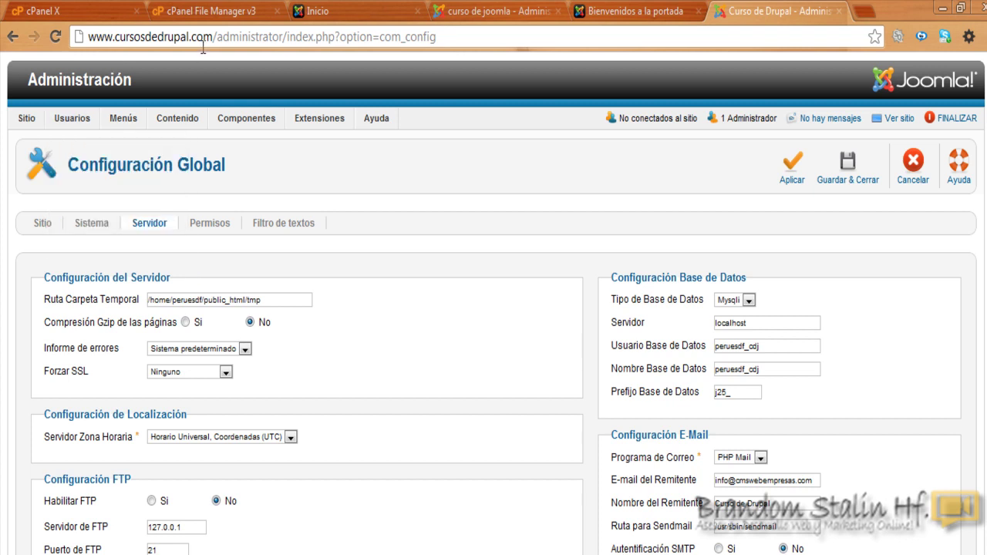
pyautogui.click(501, 11)
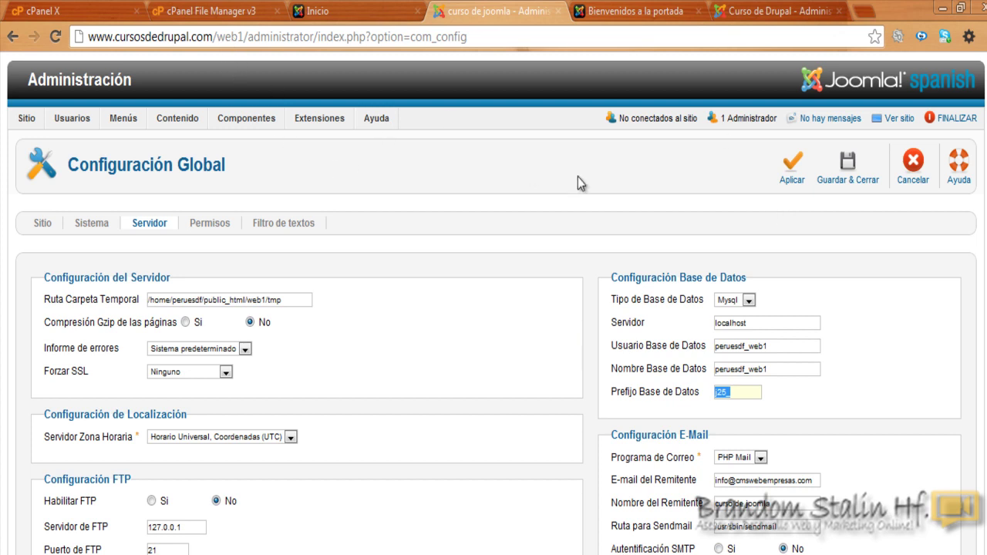
# Step: Copy the database user name from the main site's Global Configuration
pyautogui.click(747, 11)
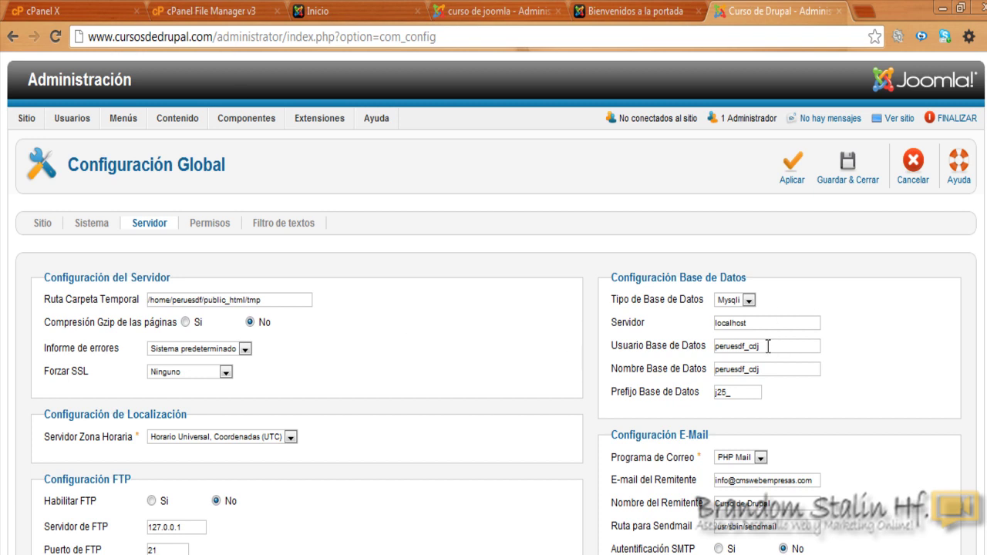
pyautogui.moveTo(768, 345); pyautogui.dragTo(714, 348)
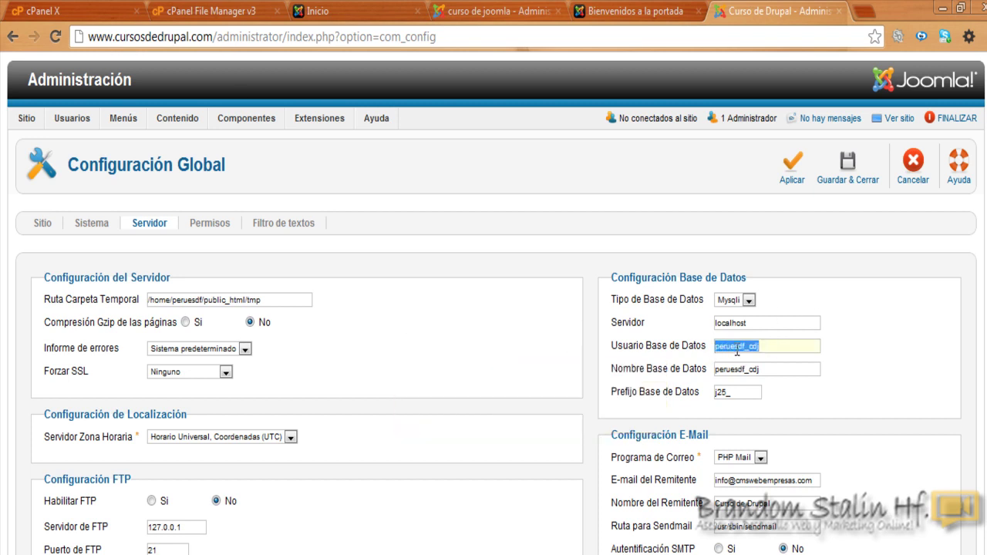
pyautogui.rightClick(737, 349)
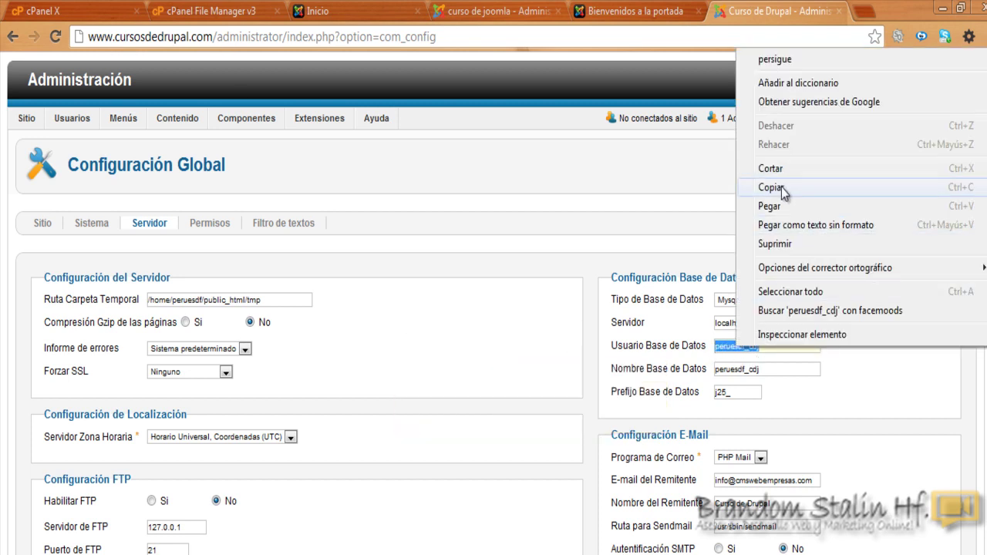
pyautogui.click(782, 187)
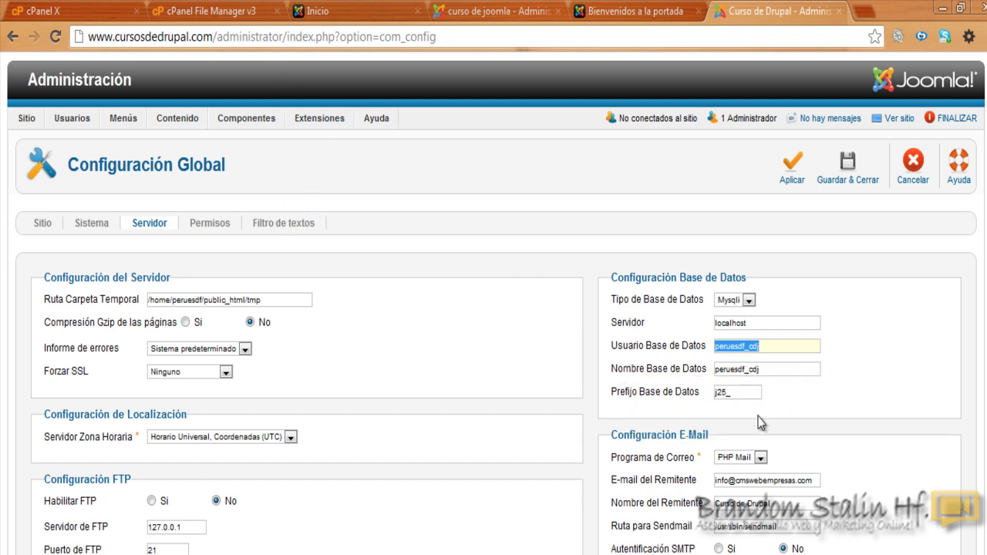
pyautogui.click(358, 9)
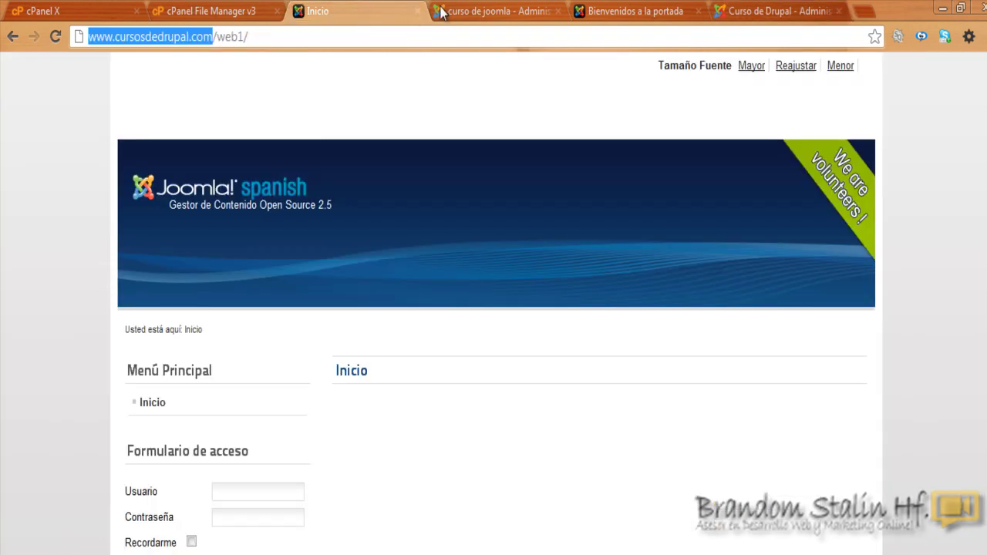
pyautogui.click(460, 9)
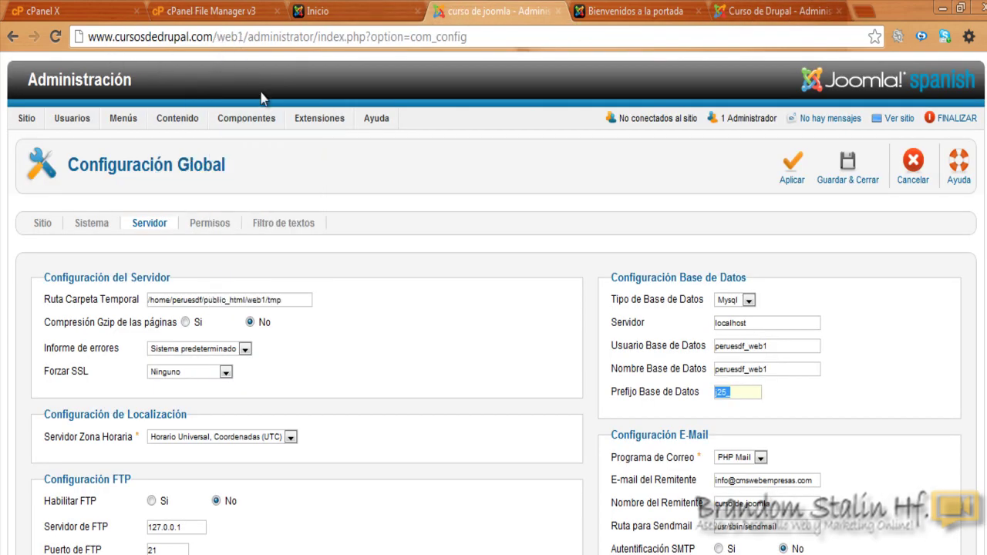
# Step: Replace web1's database user and database name with the main site's values by pasting
pyautogui.moveTo(782, 346); pyautogui.dragTo(694, 347)
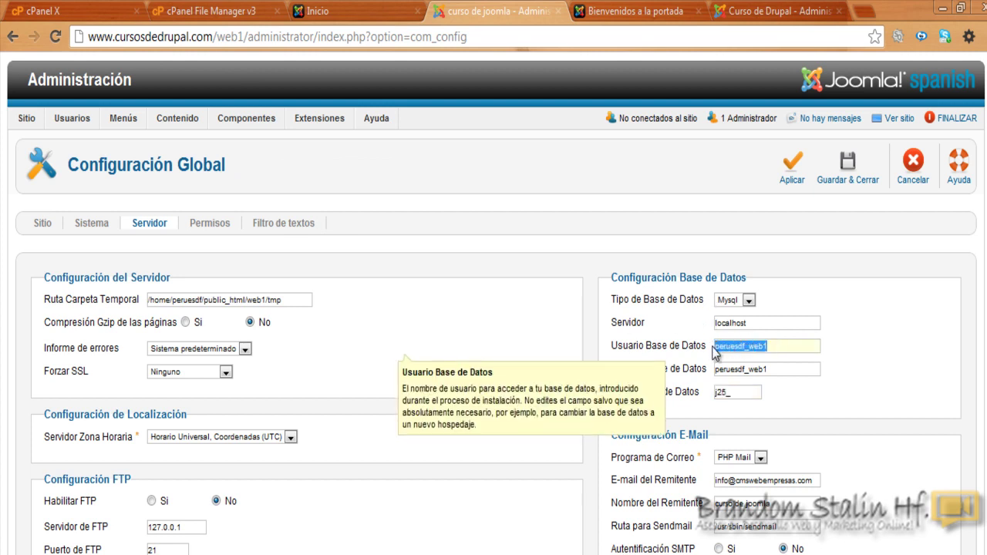
pyautogui.press('BackSpace')
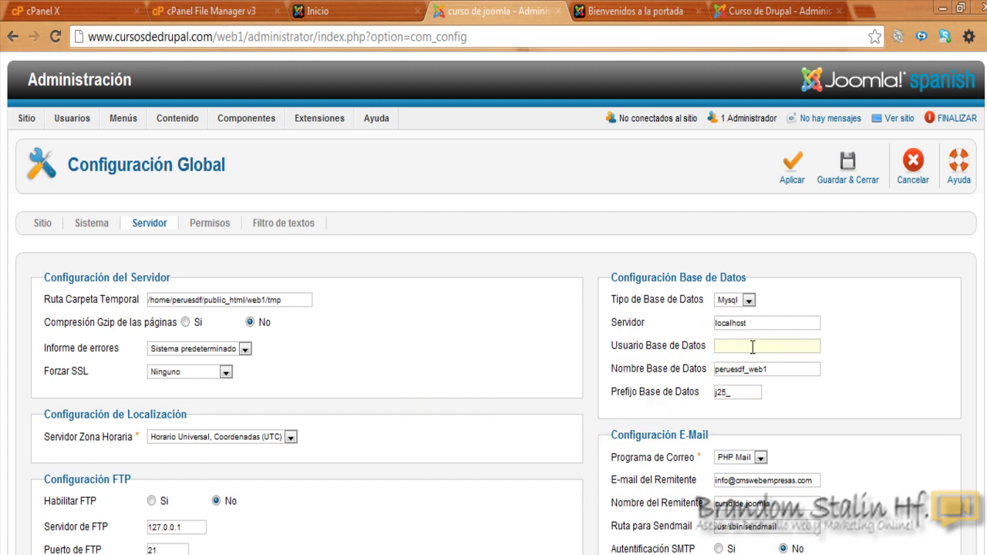
pyautogui.rightClick(752, 347)
pyautogui.click(786, 439)
pyautogui.moveTo(771, 373); pyautogui.dragTo(712, 371)
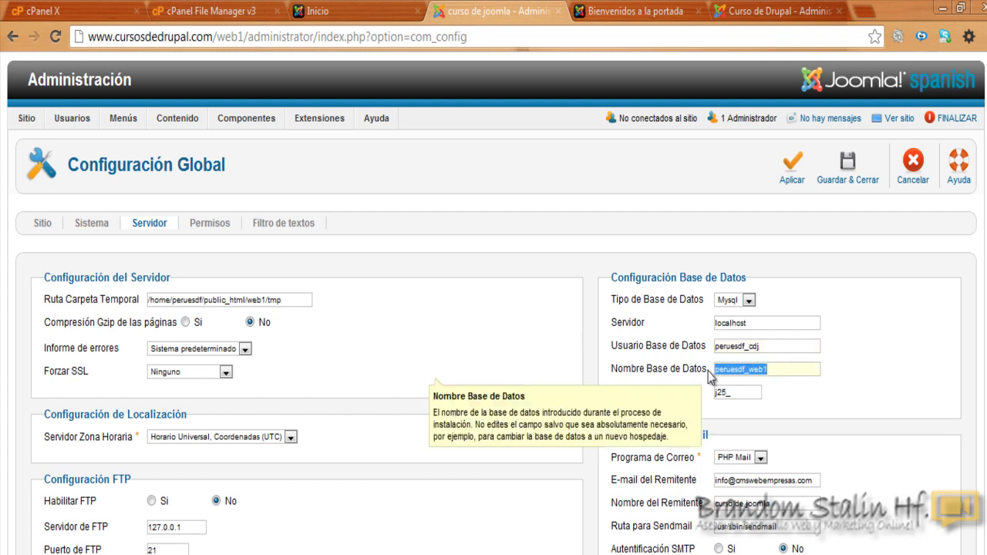
pyautogui.press('BackSpace')
pyautogui.rightClick(738, 370)
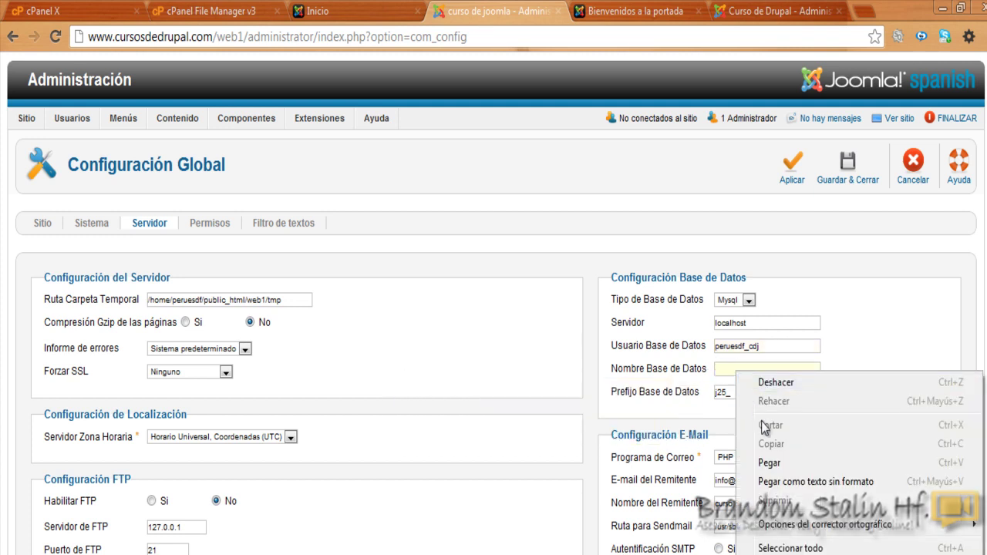
pyautogui.click(776, 463)
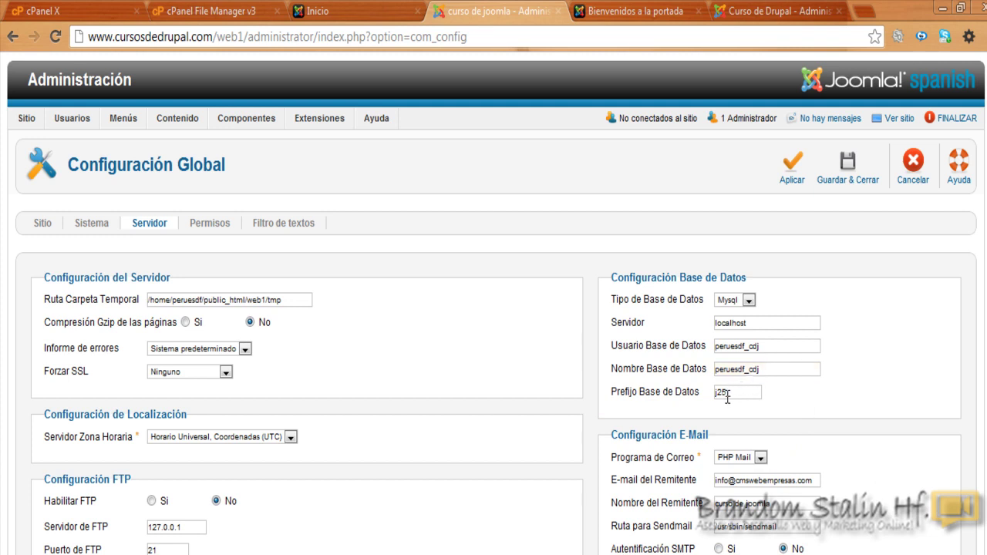
pyautogui.hotkey('ctrl', 'Tab')
pyautogui.hotkey('ctrl', 'Tab')
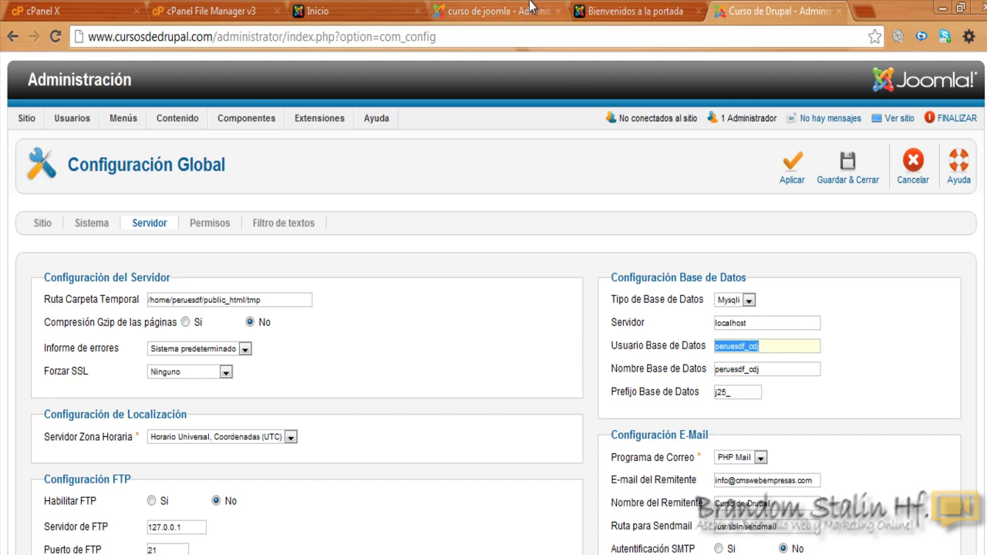
pyautogui.click(533, 11)
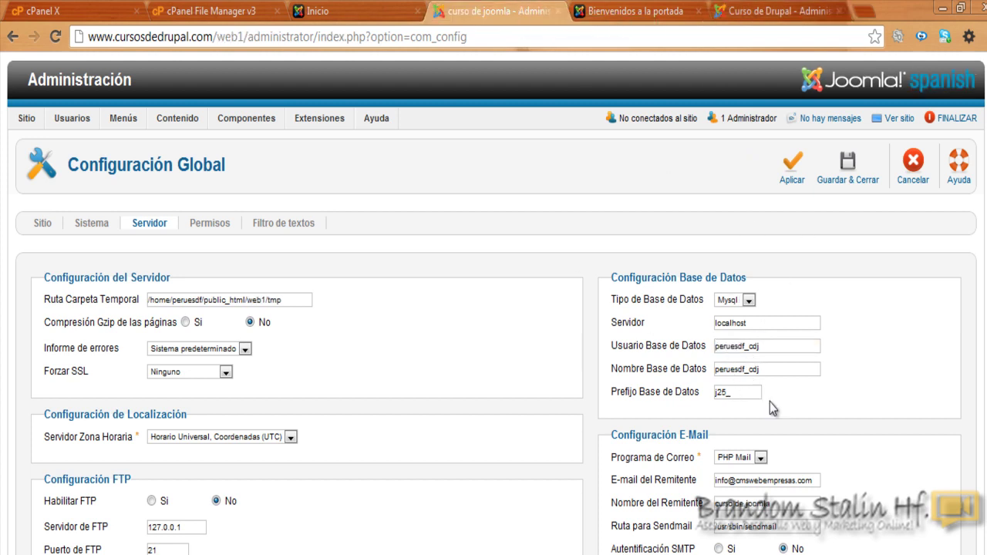
# Step: Save and close web1's configuration, then attempt the web1 admin login with the original username
pyautogui.click(846, 171)
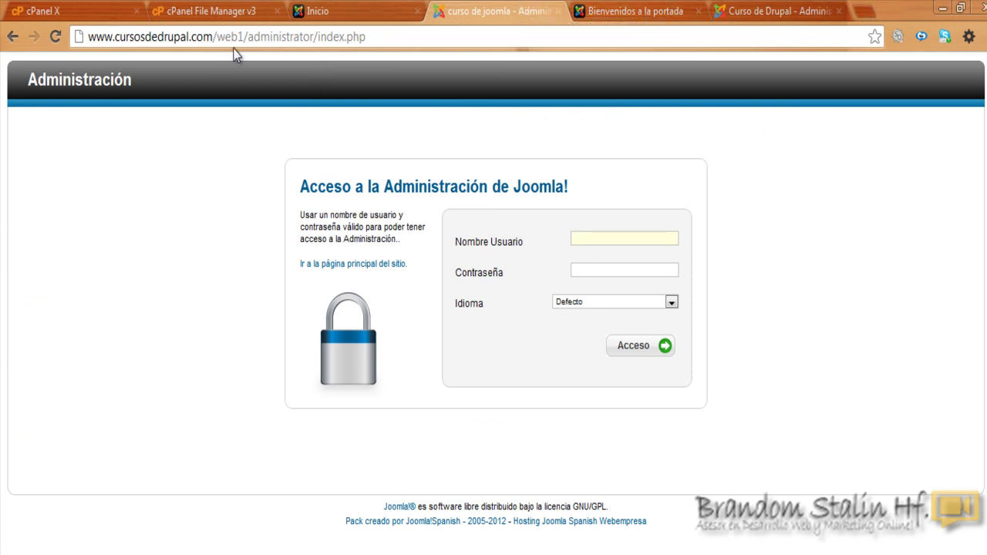
pyautogui.hotkey('ctrl', 'Tab')
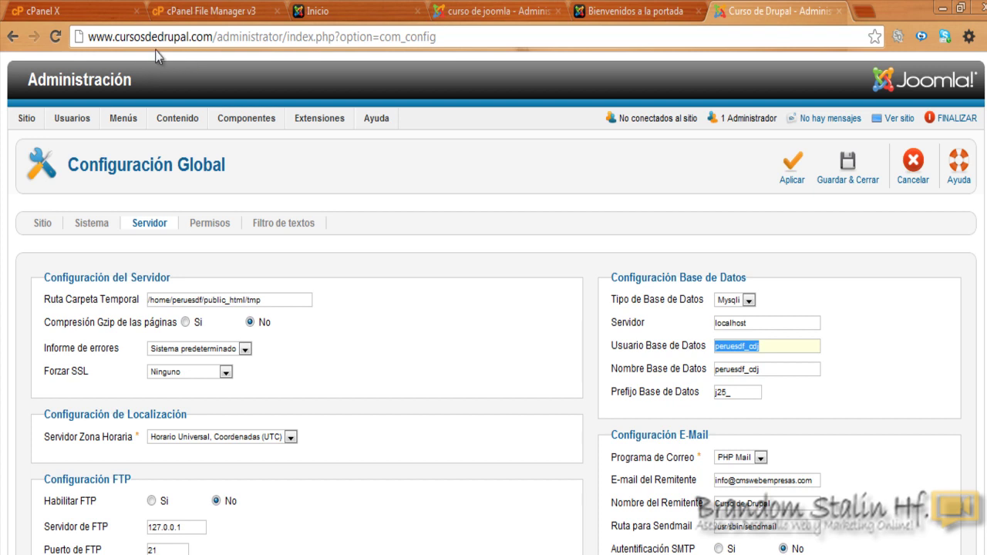
pyautogui.click(471, 10)
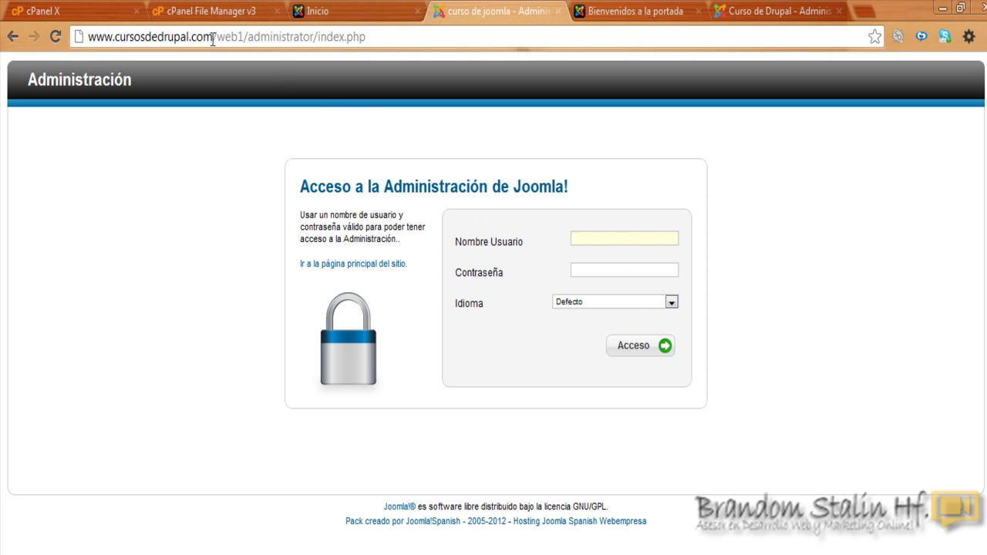
pyautogui.click(604, 240)
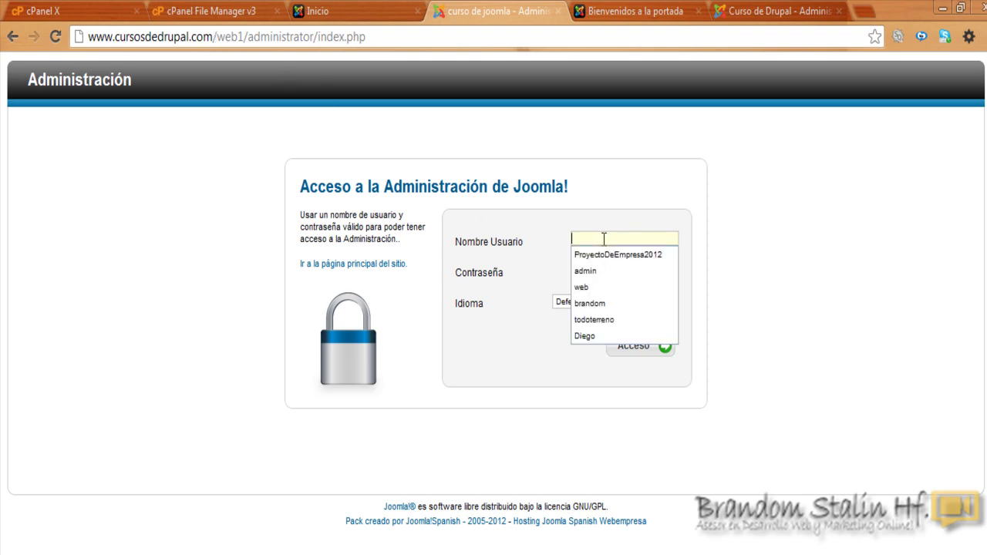
pyautogui.write('bra')
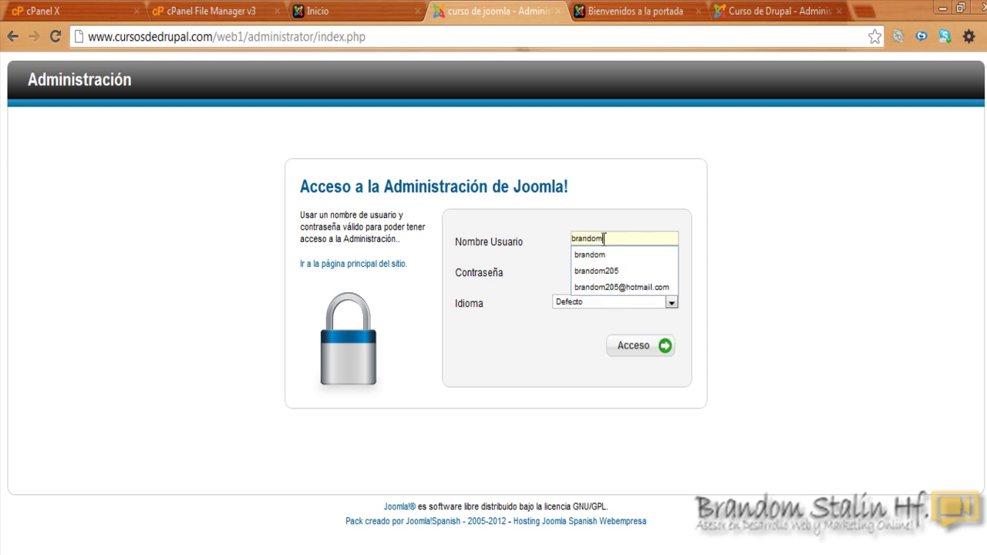
pyautogui.write('ndom')
pyautogui.click(623, 271)
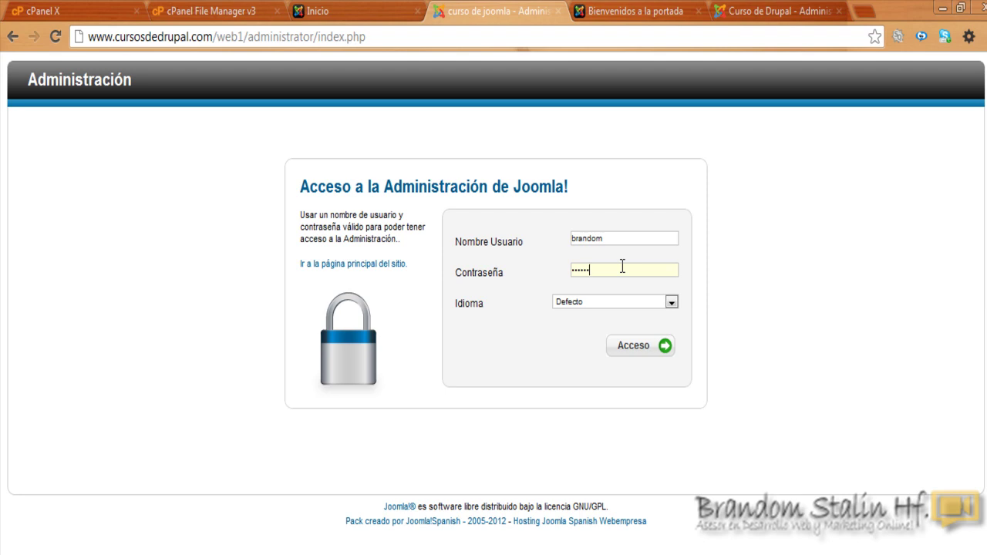
pyautogui.click(636, 355)
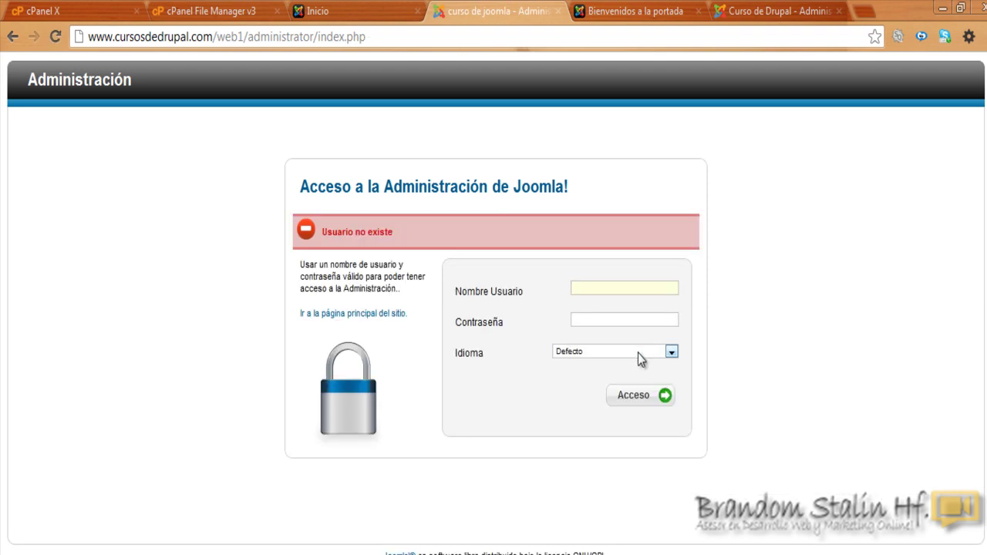
# Step: Log in to web1's administration with the admin account and open web1's front page
pyautogui.click(794, 7)
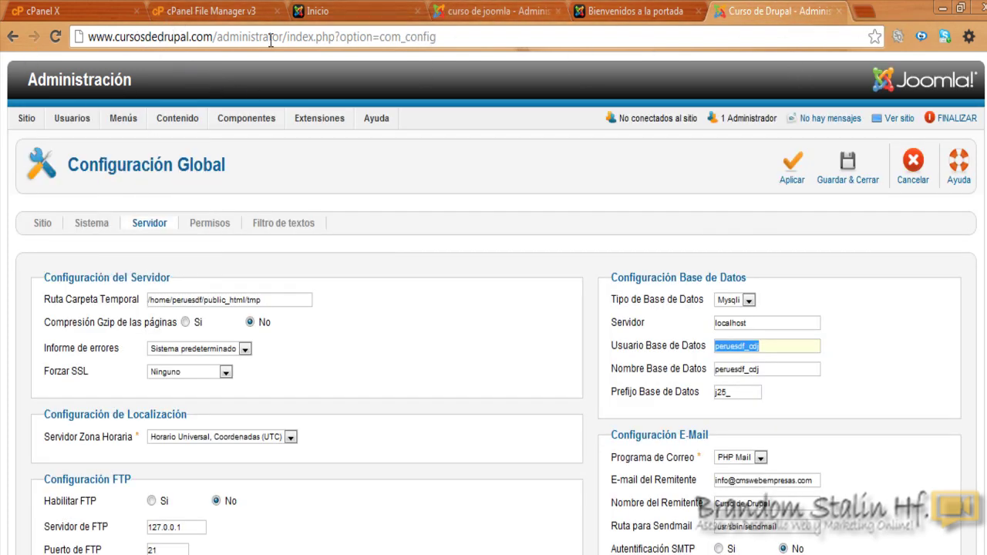
pyautogui.click(506, 8)
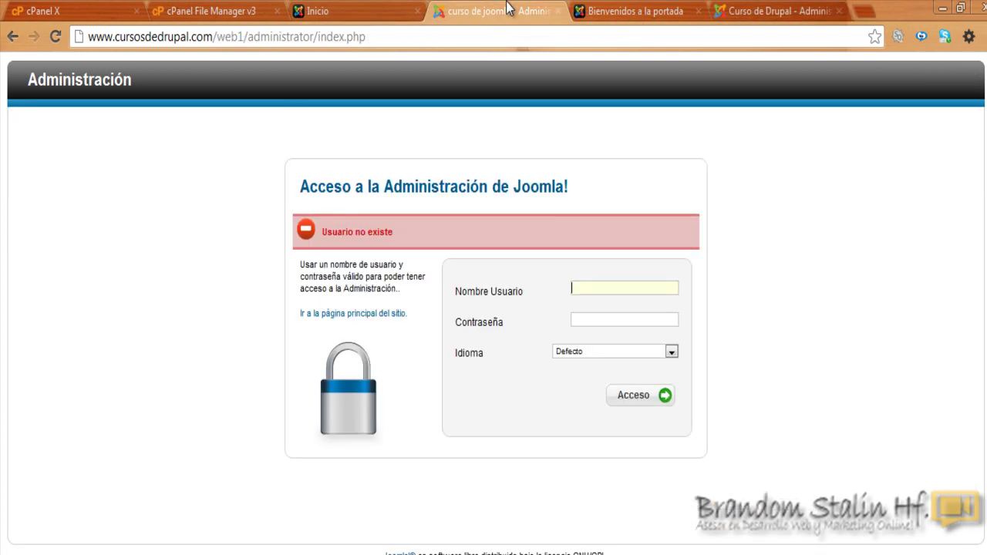
pyautogui.click(631, 285)
pyautogui.write('ad')
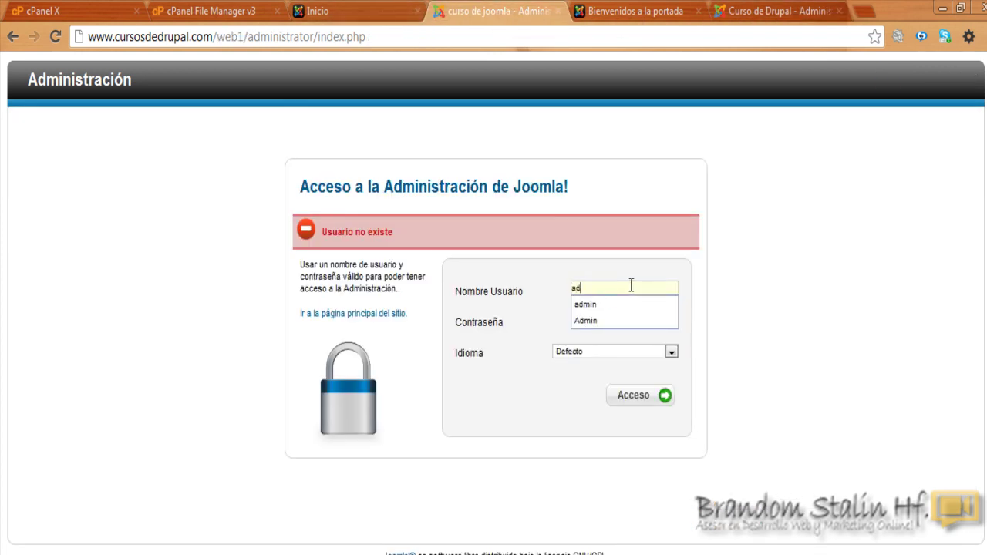
pyautogui.write('min')
pyautogui.press('Down')
pyautogui.click(649, 321)
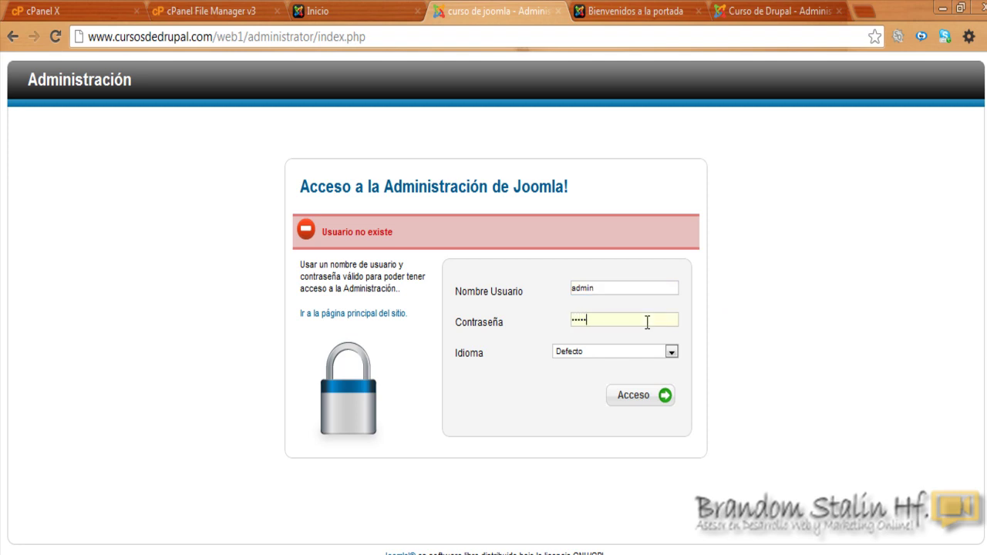
pyautogui.click(634, 398)
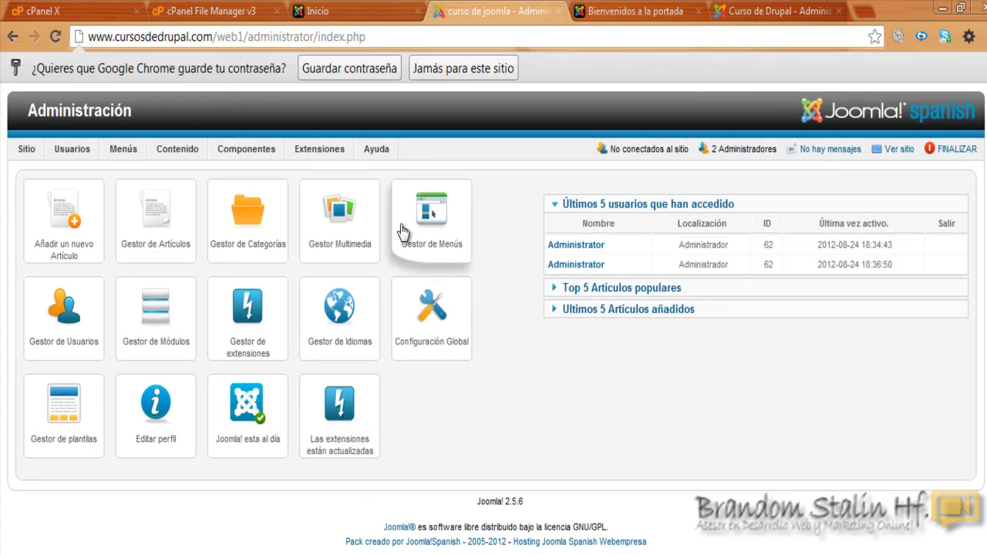
pyautogui.click(324, 9)
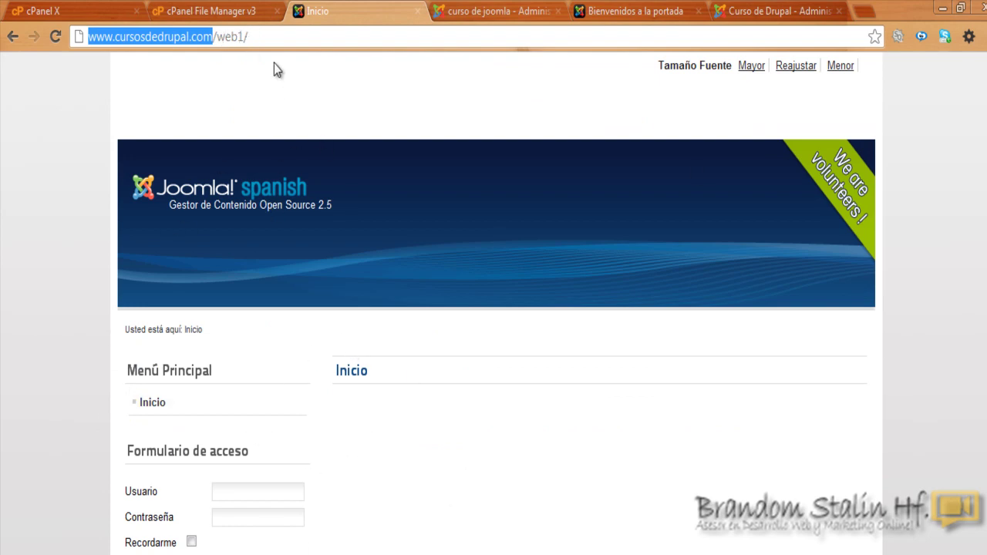
# Step: Reload web1's and the main site's home pages to confirm they show the same welcome article
pyautogui.click(266, 40)
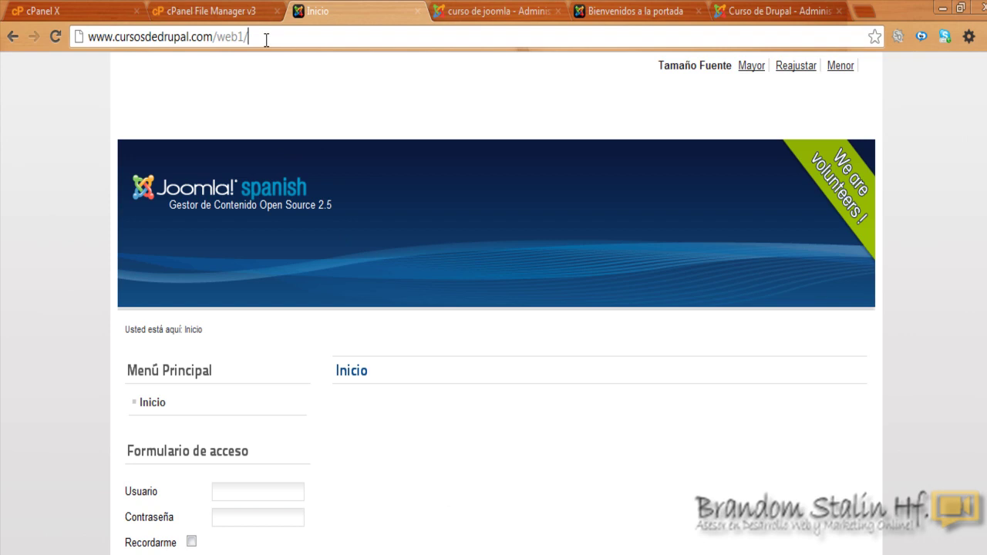
pyautogui.press('Return')
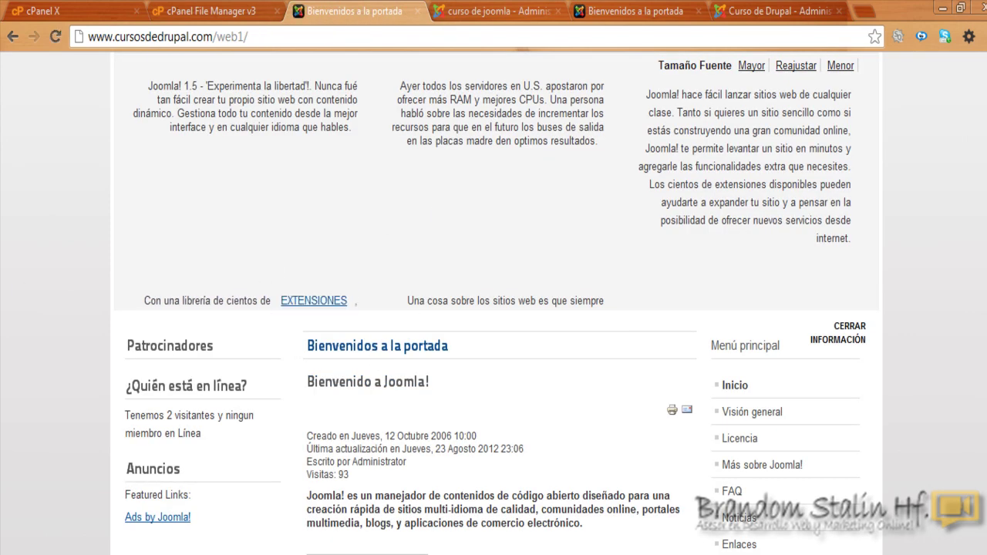
pyautogui.scroll(-2, 497, 303)
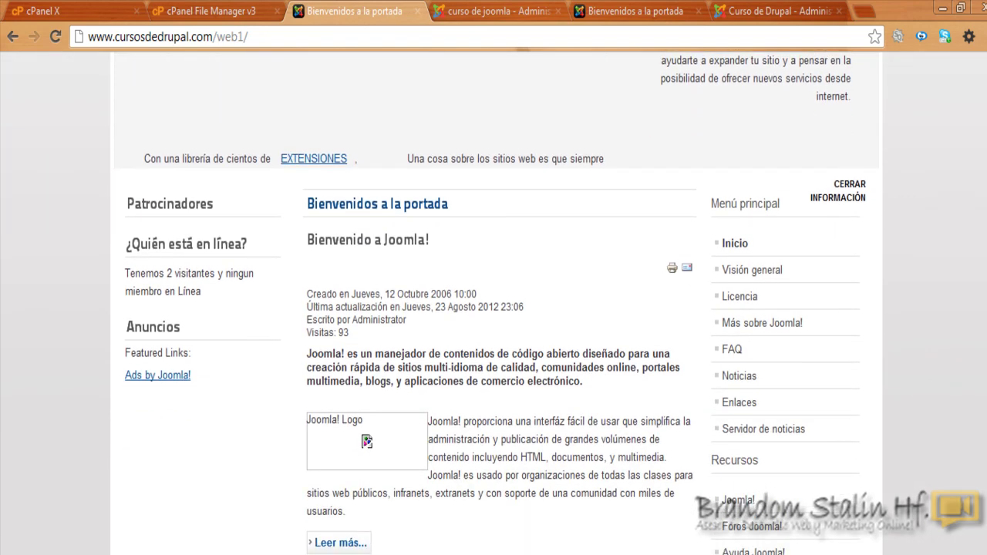
pyautogui.scroll(2, 497, 303)
pyautogui.click(165, 68)
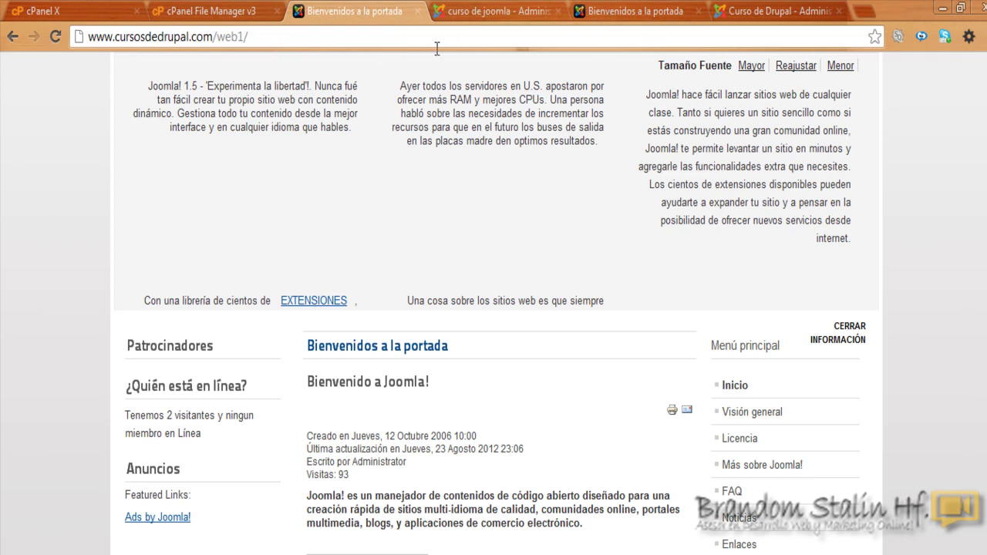
pyautogui.click(639, 11)
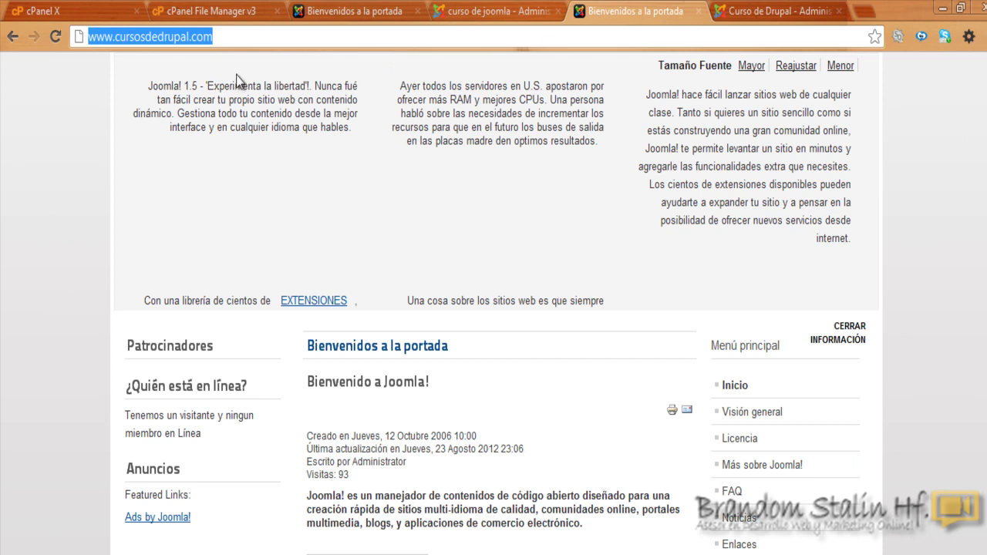
pyautogui.press('Return')
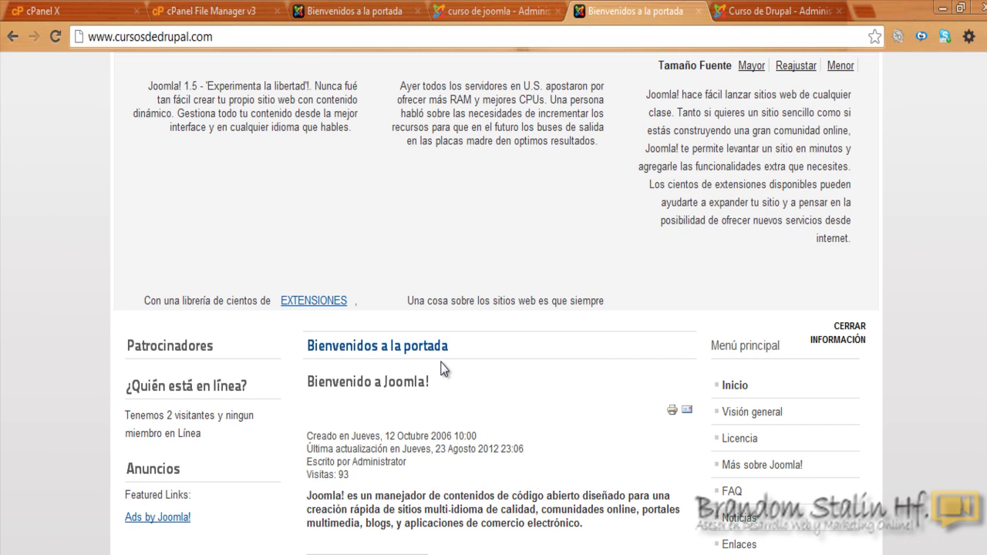
pyautogui.click(459, 14)
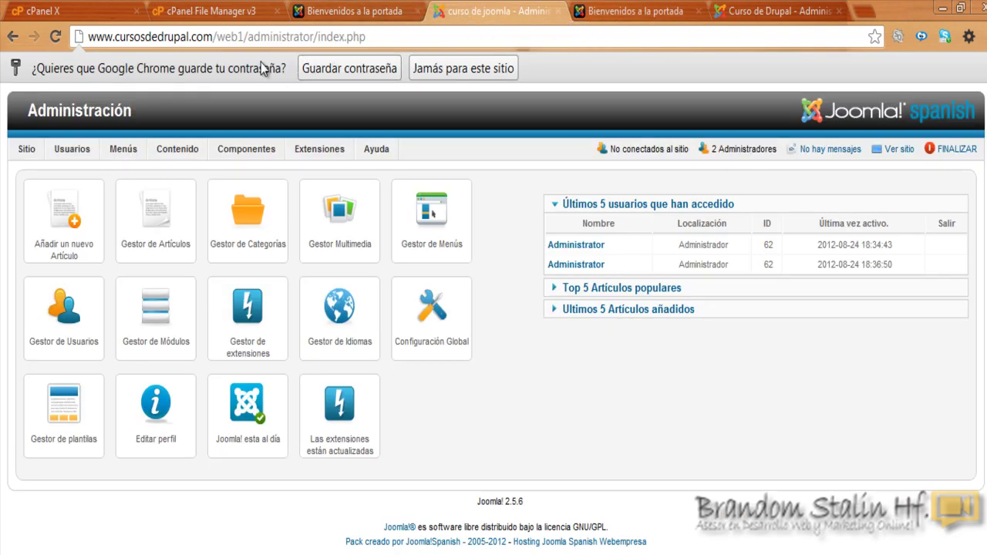
# Step: Make Beez5 - Default the default site template in the Gestor de Plantillas
pyautogui.click(754, 9)
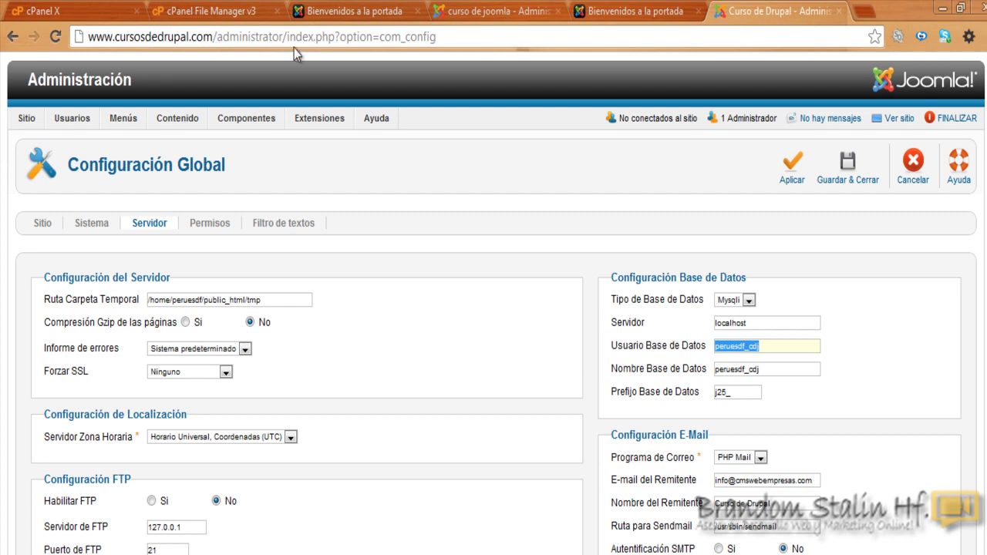
pyautogui.moveTo(315, 123)
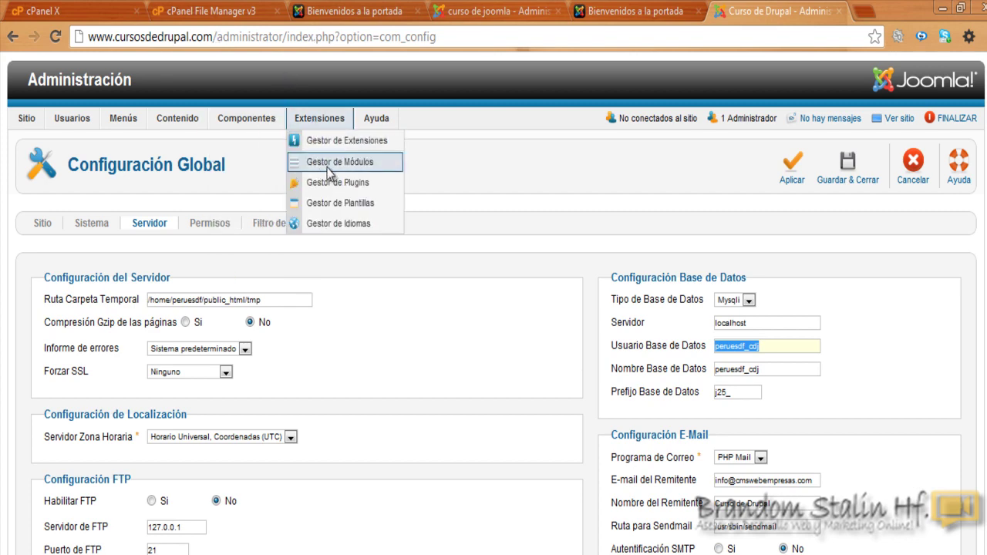
pyautogui.click(344, 203)
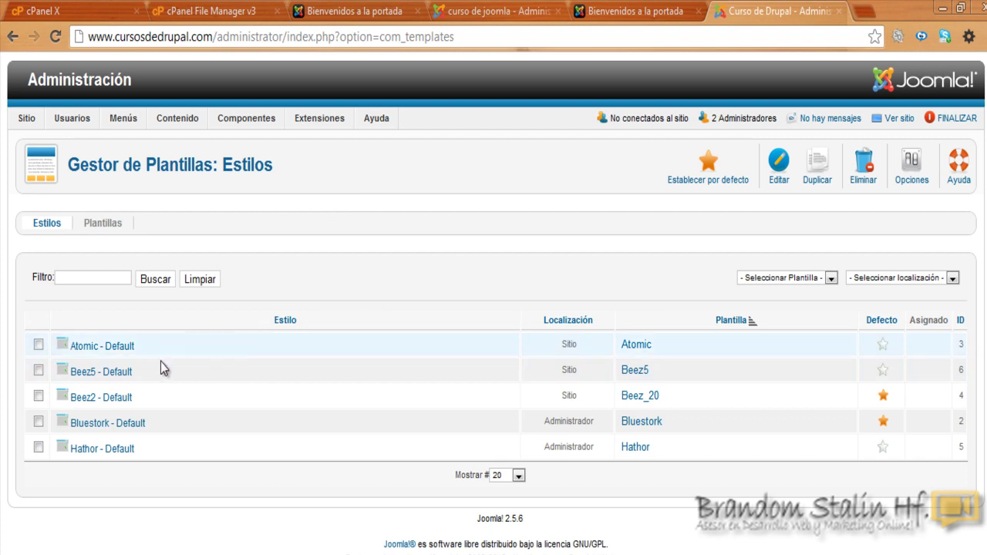
pyautogui.click(38, 372)
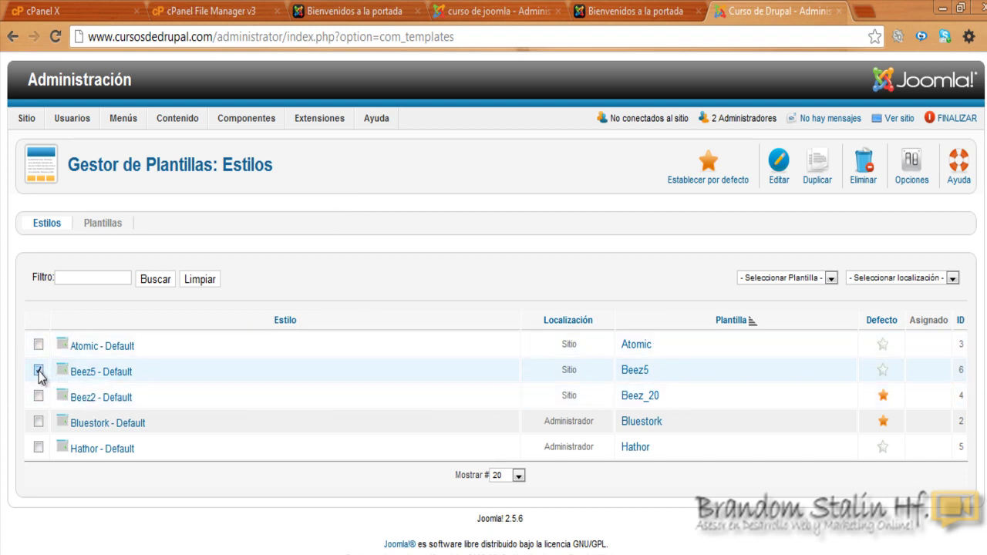
pyautogui.click(714, 169)
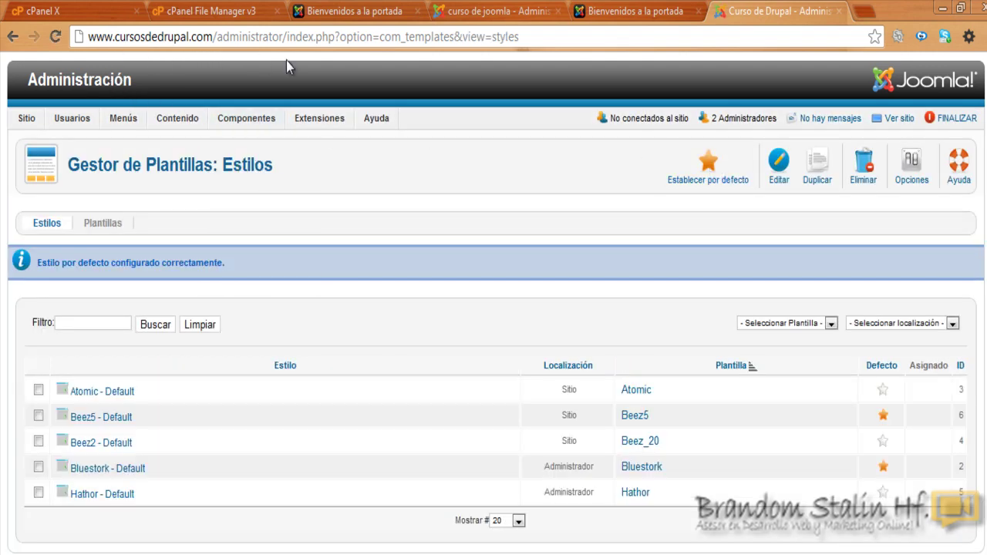
pyautogui.click(681, 9)
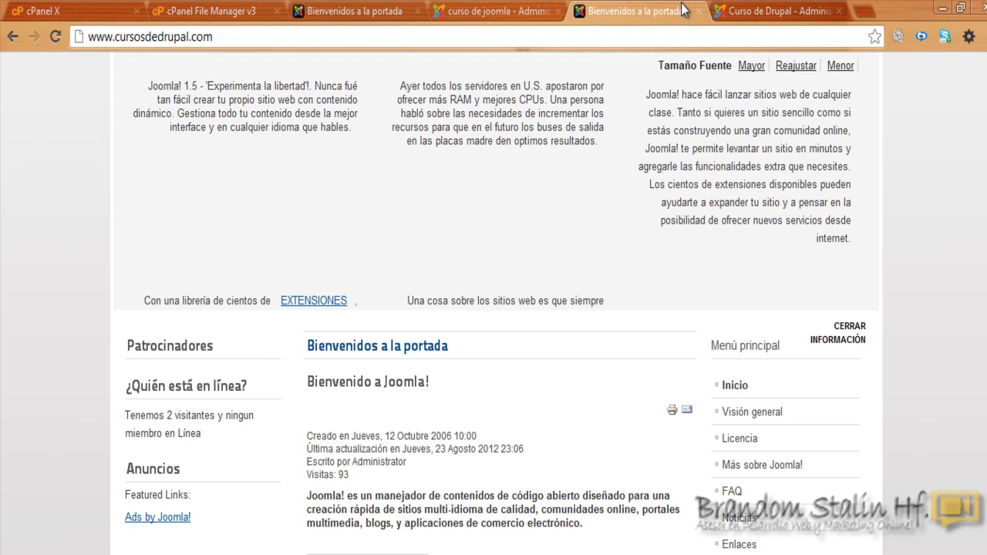
# Step: Refresh the main and web1 front pages with F5 to see Beez5 on both
pyautogui.press('F5')
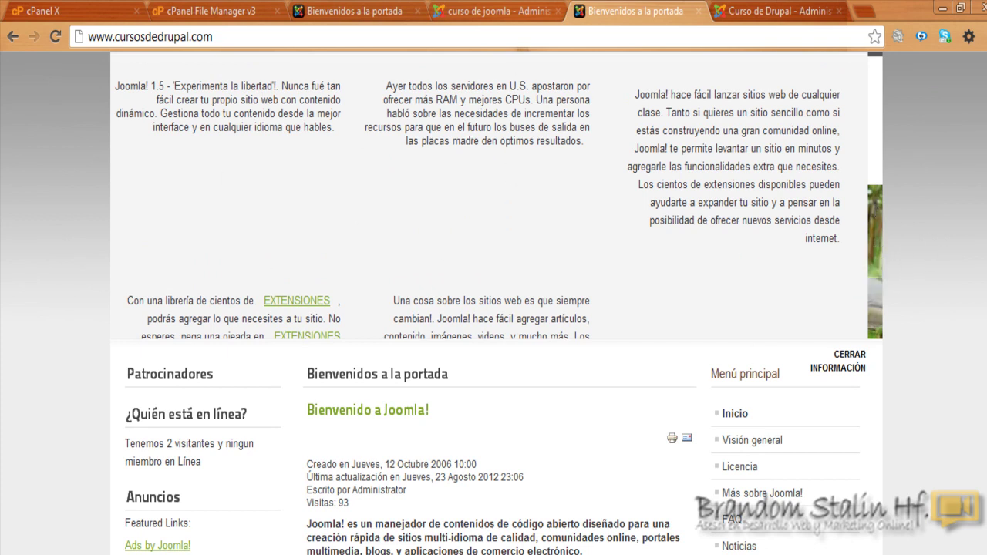
pyautogui.click(346, 7)
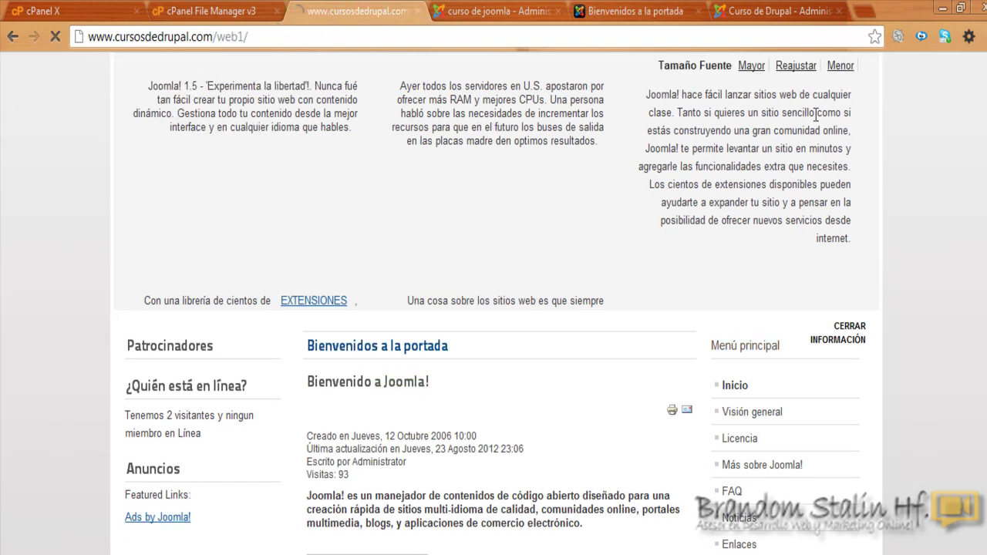
pyautogui.press('F5')
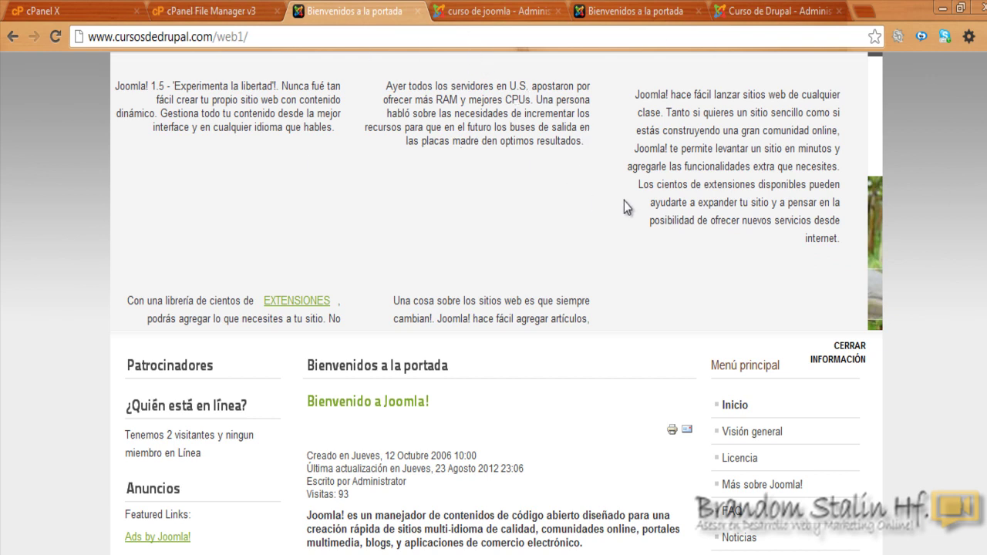
pyautogui.scroll(-3, 490, 151)
pyautogui.scroll(3, 490, 150)
pyautogui.click(657, 13)
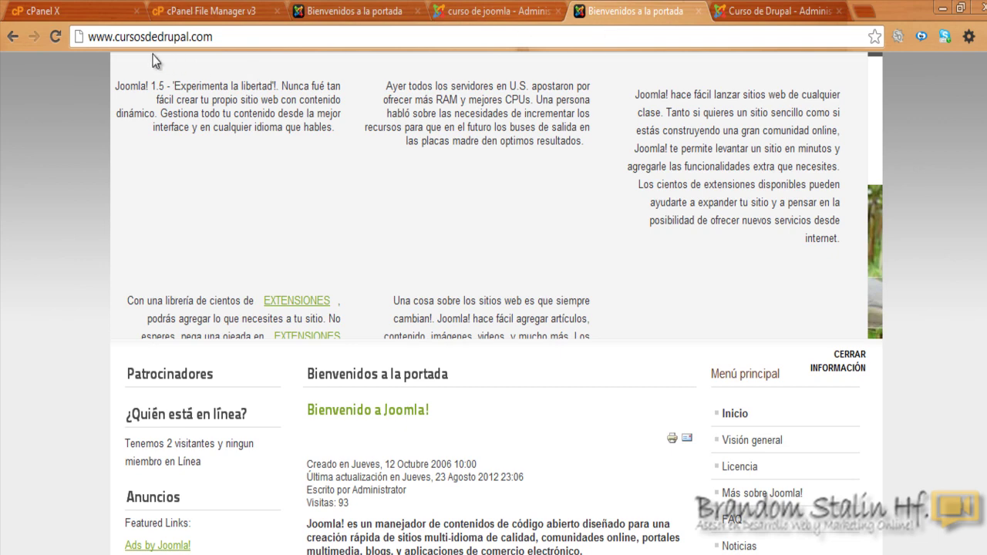
pyautogui.click(782, 7)
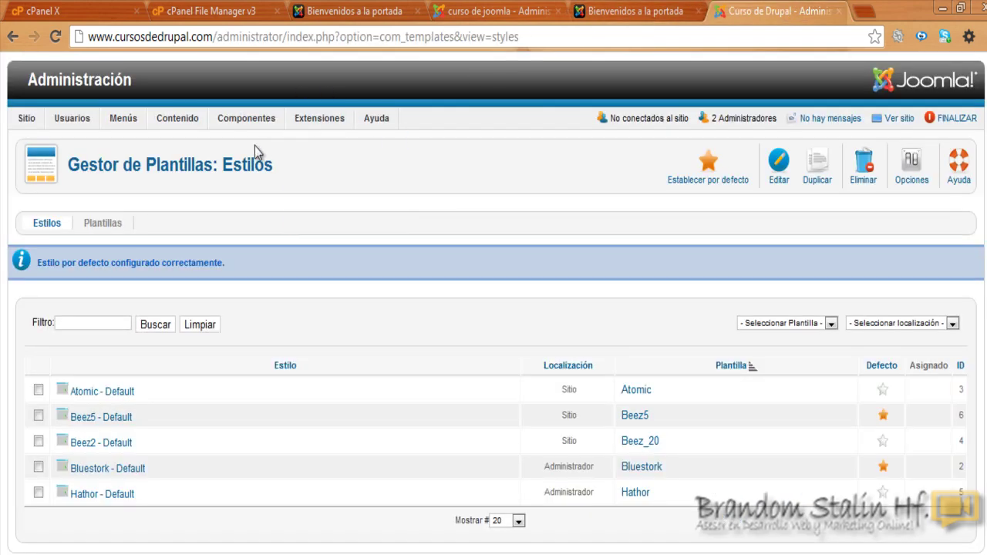
# Step: Open the Gestor de Artículos and set Mostrar # to Todo to list every article
pyautogui.moveTo(158, 123)
pyautogui.click(182, 147)
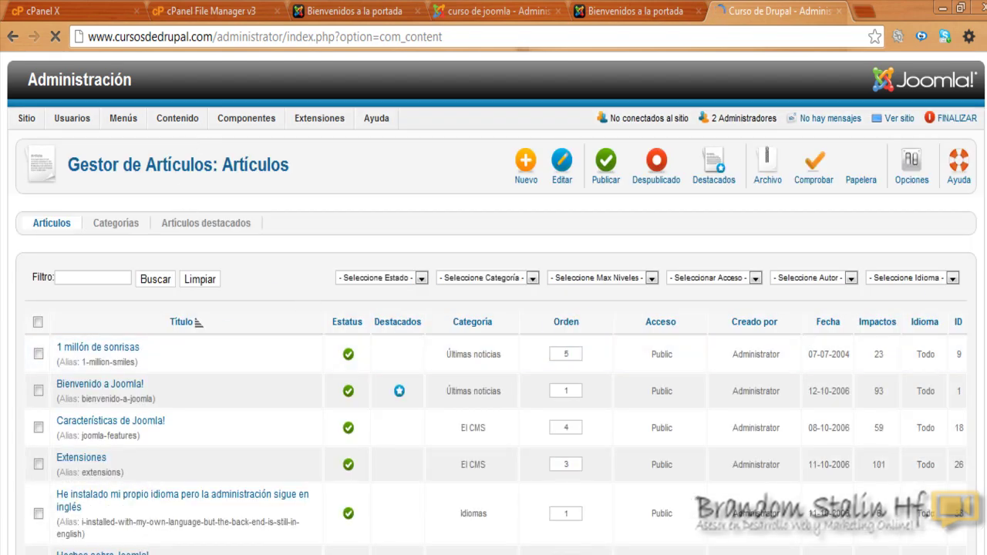
pyautogui.scroll(-8, 494, 308)
pyautogui.scroll(-4, 360, 459)
pyautogui.scroll(5, 360, 458)
pyautogui.scroll(-2, 360, 459)
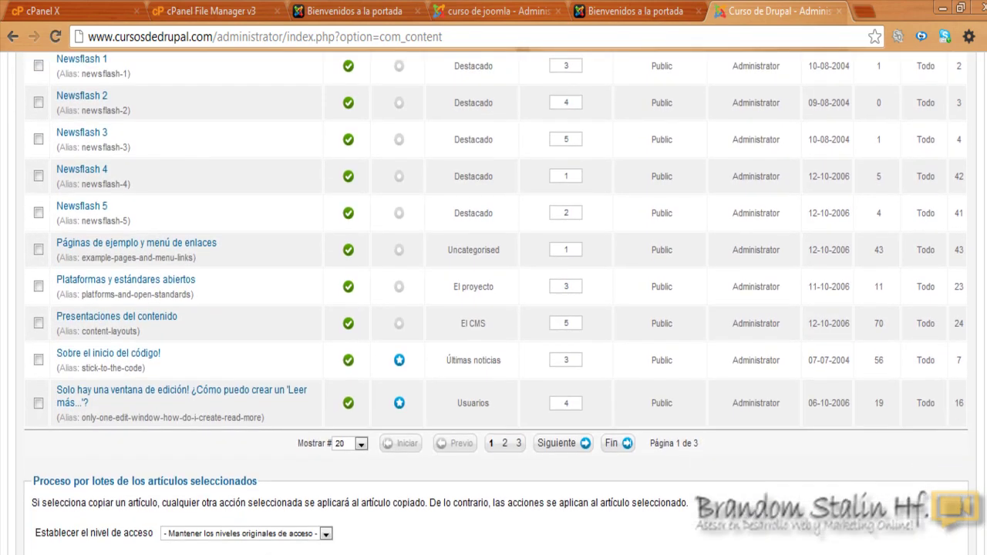
pyautogui.click(361, 442)
pyautogui.click(347, 538)
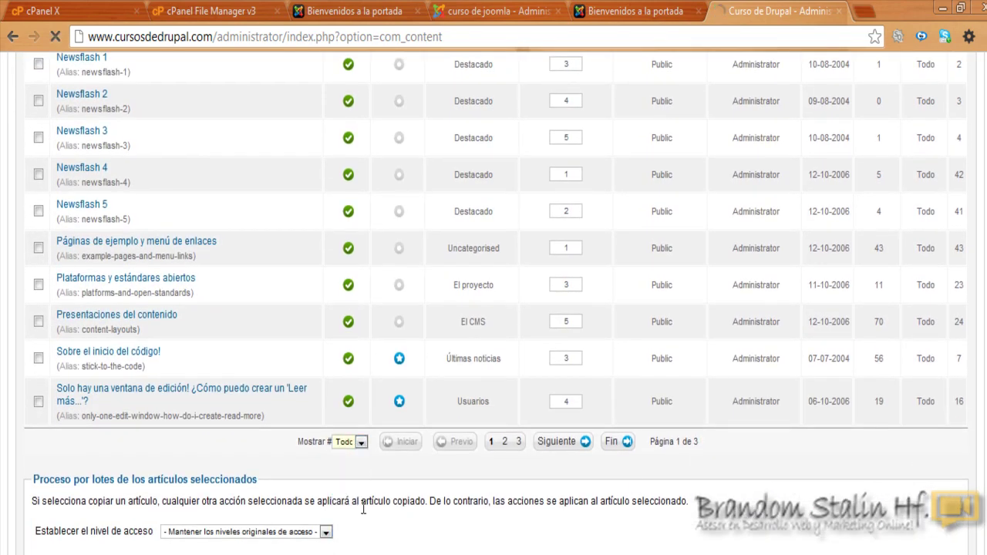
# Step: Select all 43 articles and move them to the Papelera
pyautogui.scroll(-15, 422, 517)
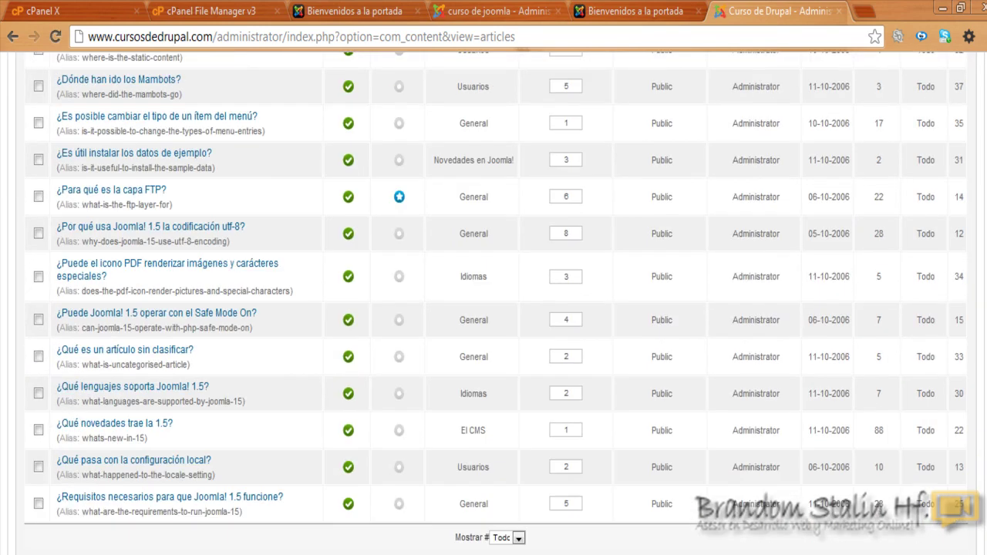
pyautogui.scroll(15, 31, 308)
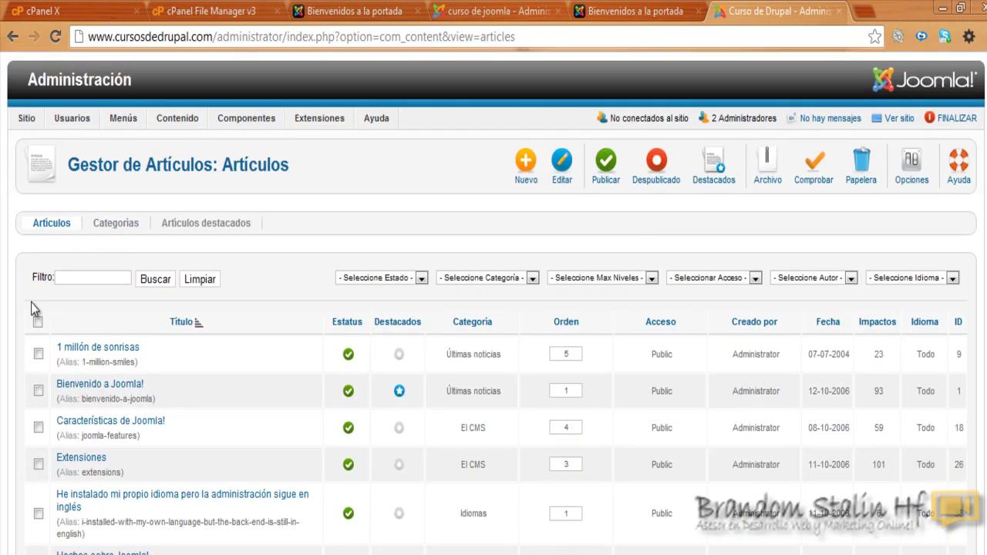
pyautogui.click(37, 322)
pyautogui.click(863, 171)
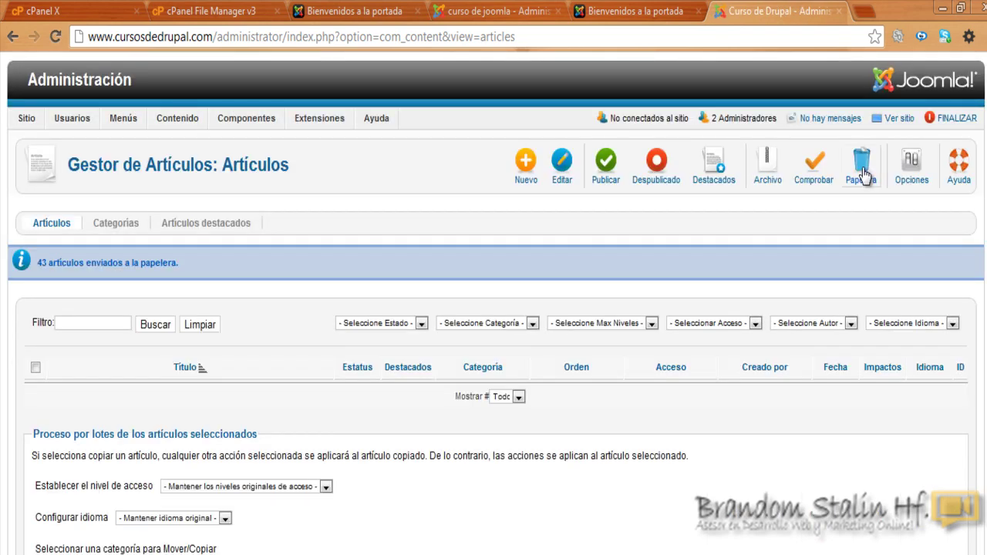
pyautogui.click(672, 3)
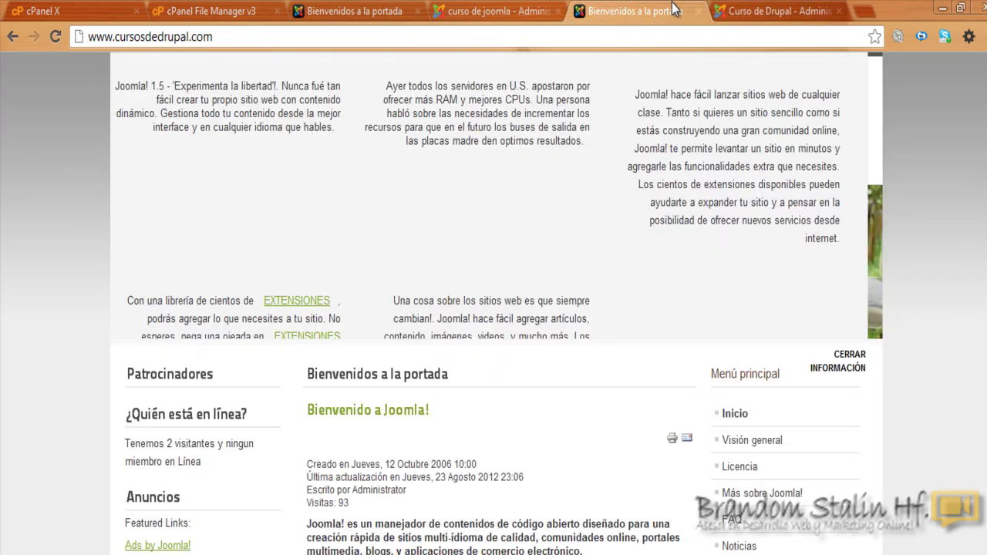
# Step: Refresh the main and web1 front pages with F5 to confirm no articles remain
pyautogui.press('F5')
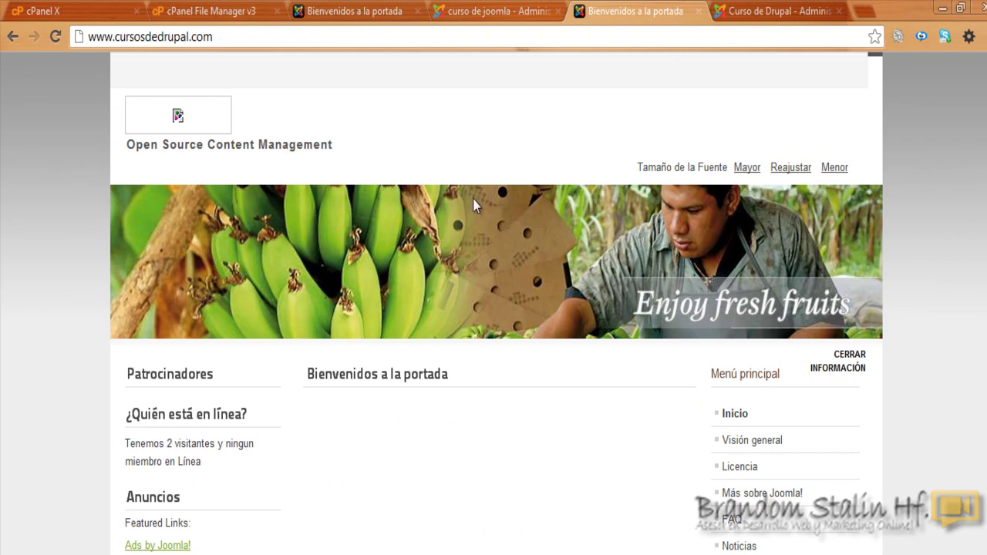
pyautogui.click(328, 14)
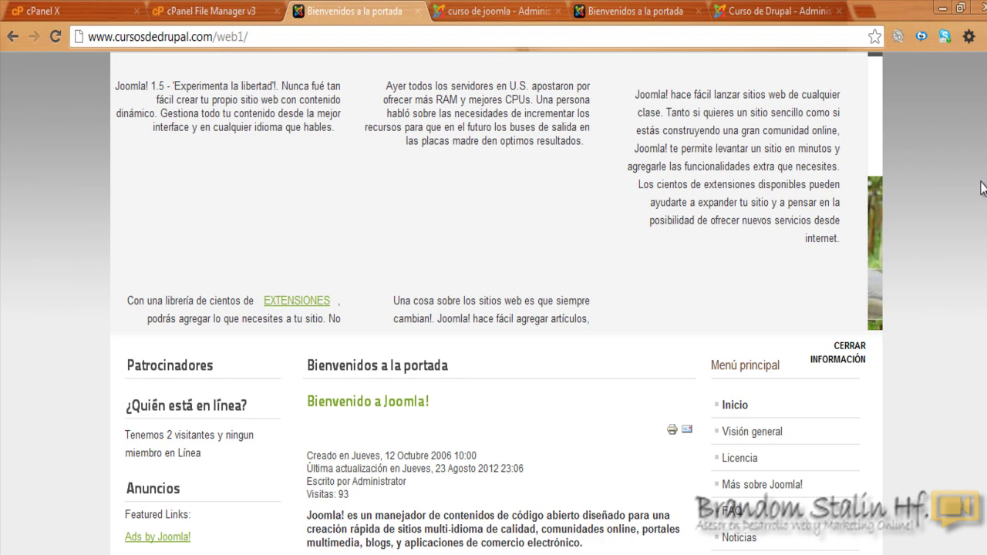
pyautogui.press('F5')
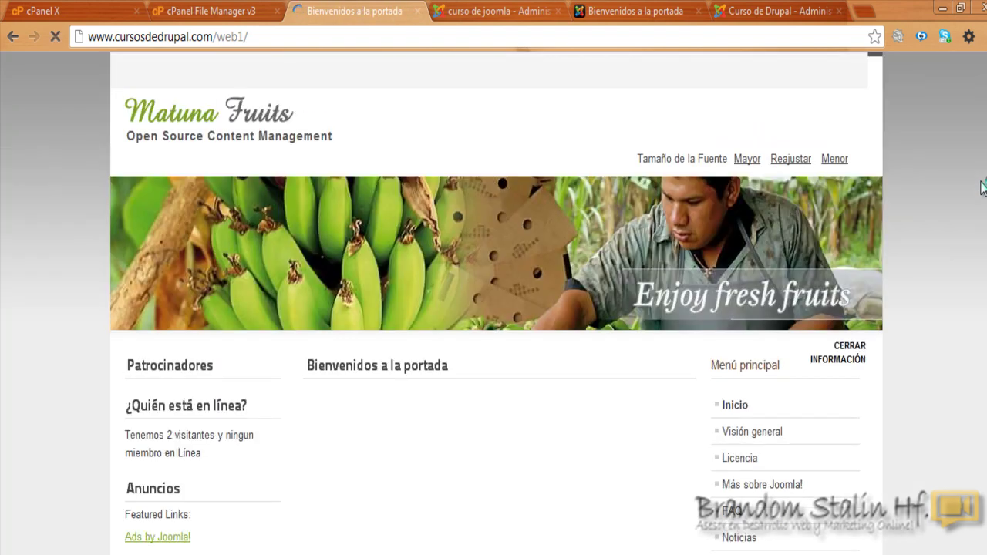
pyautogui.scroll(-5, 494, 309)
pyautogui.scroll(6, 494, 309)
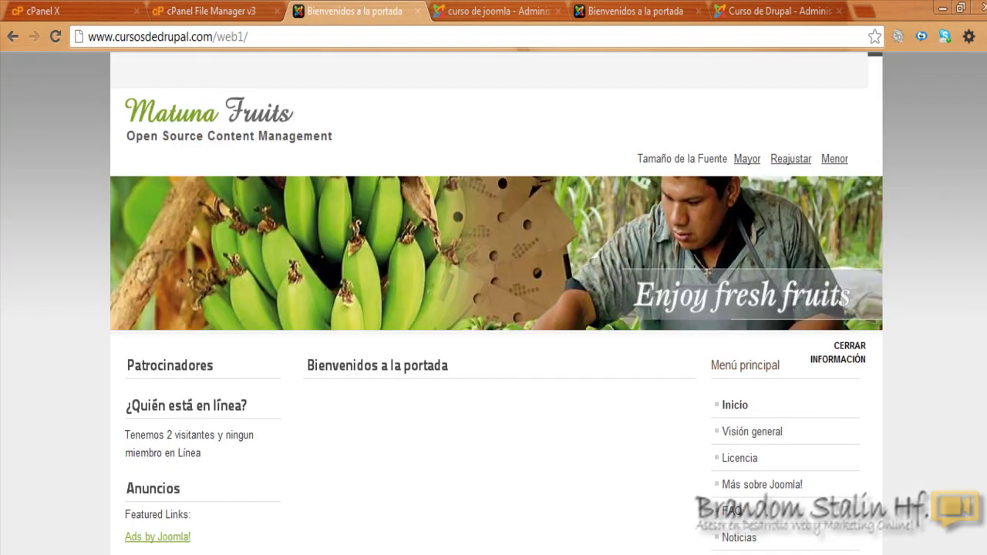